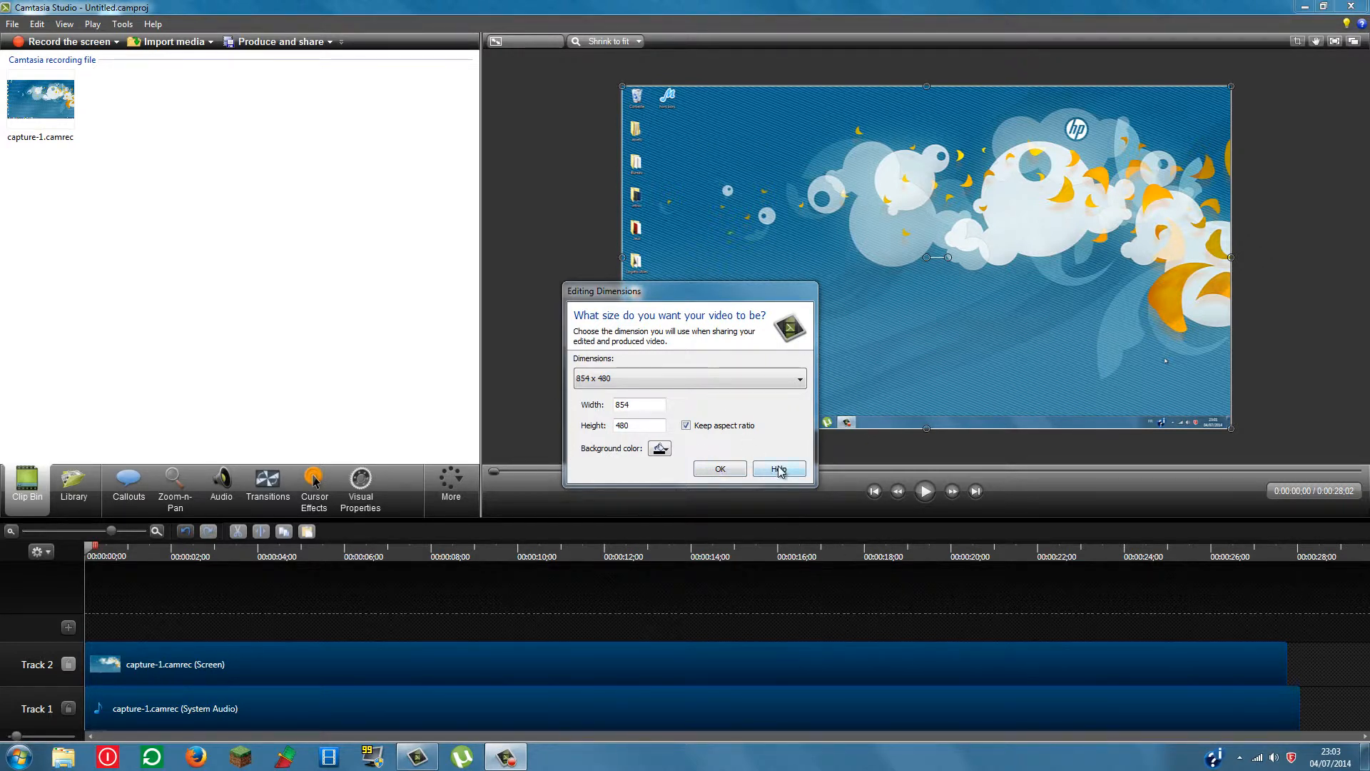
Set the editing dimensions to a width of 1920 and a height of 1080, with Keep aspect ratio turned off.
click(670, 377)
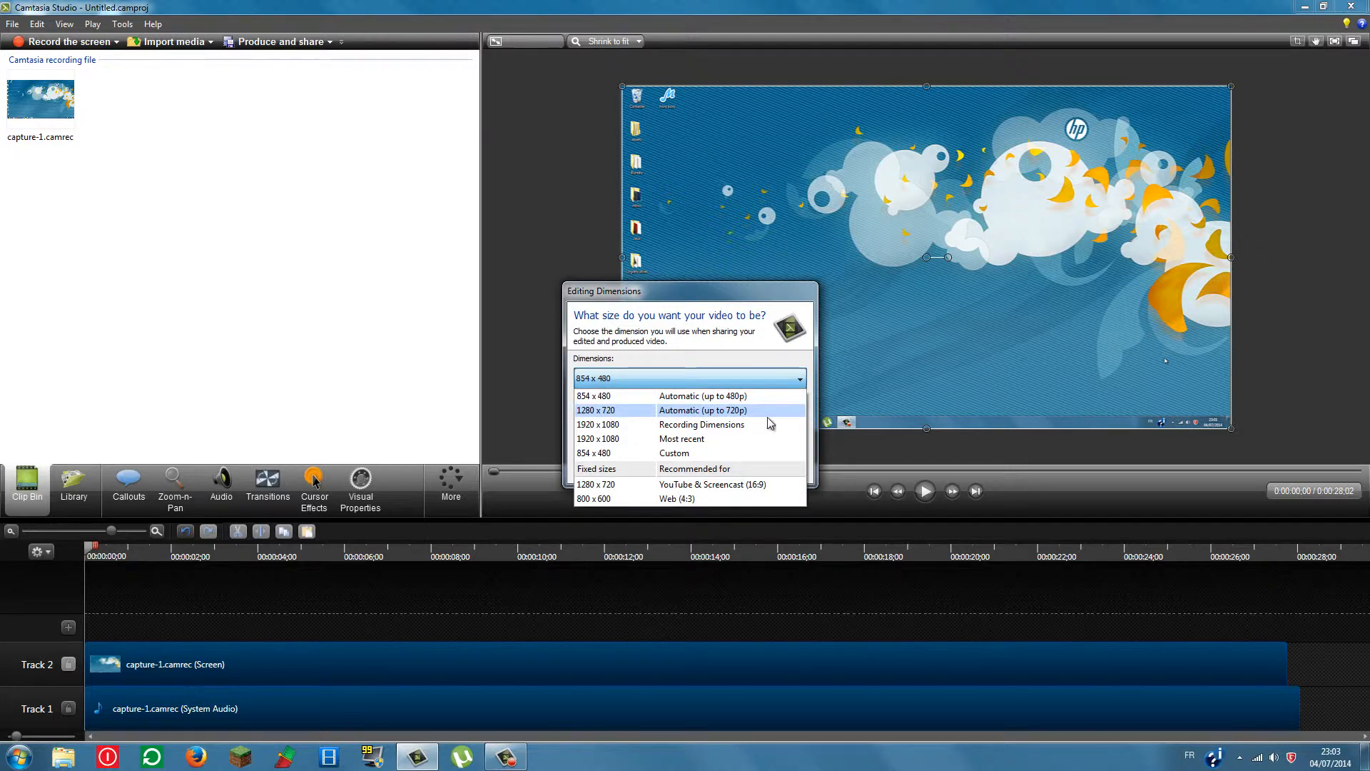
click(799, 381)
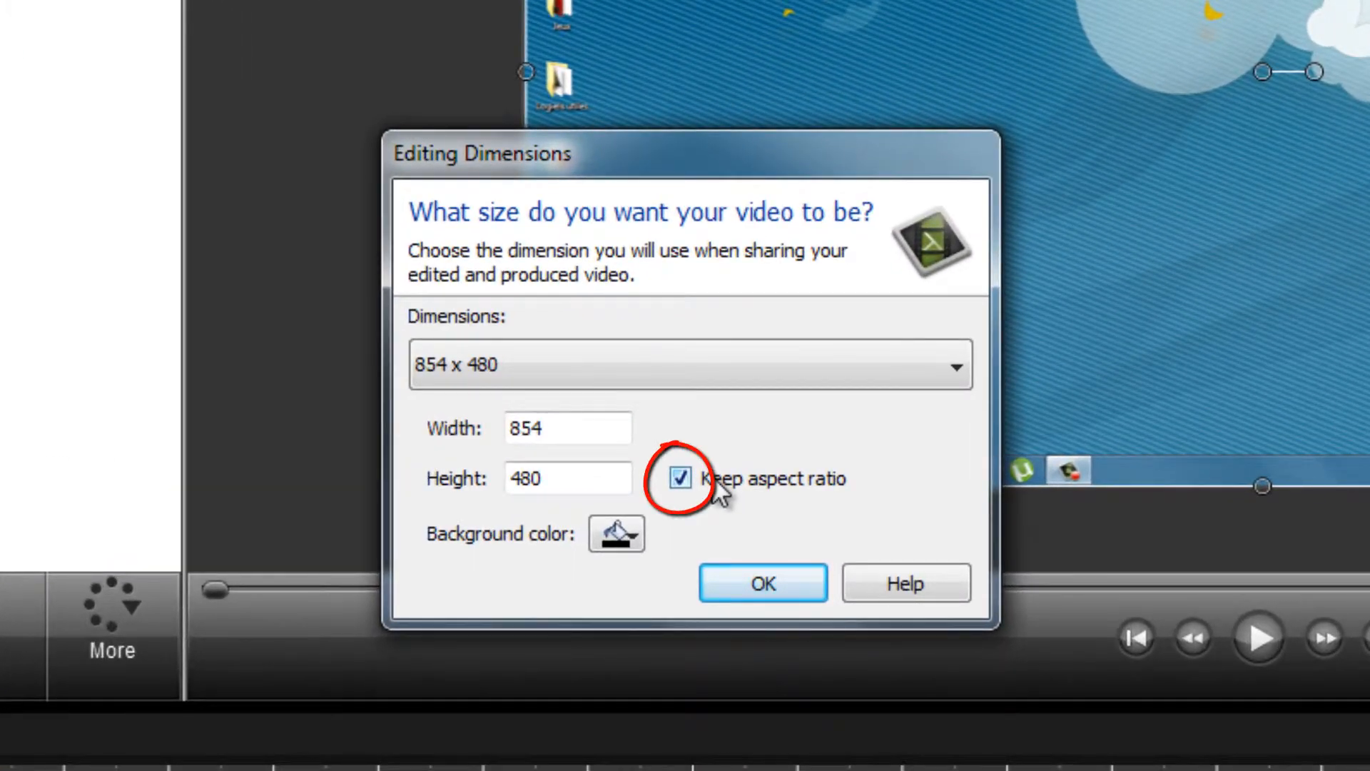
click(717, 487)
double_click(566, 428)
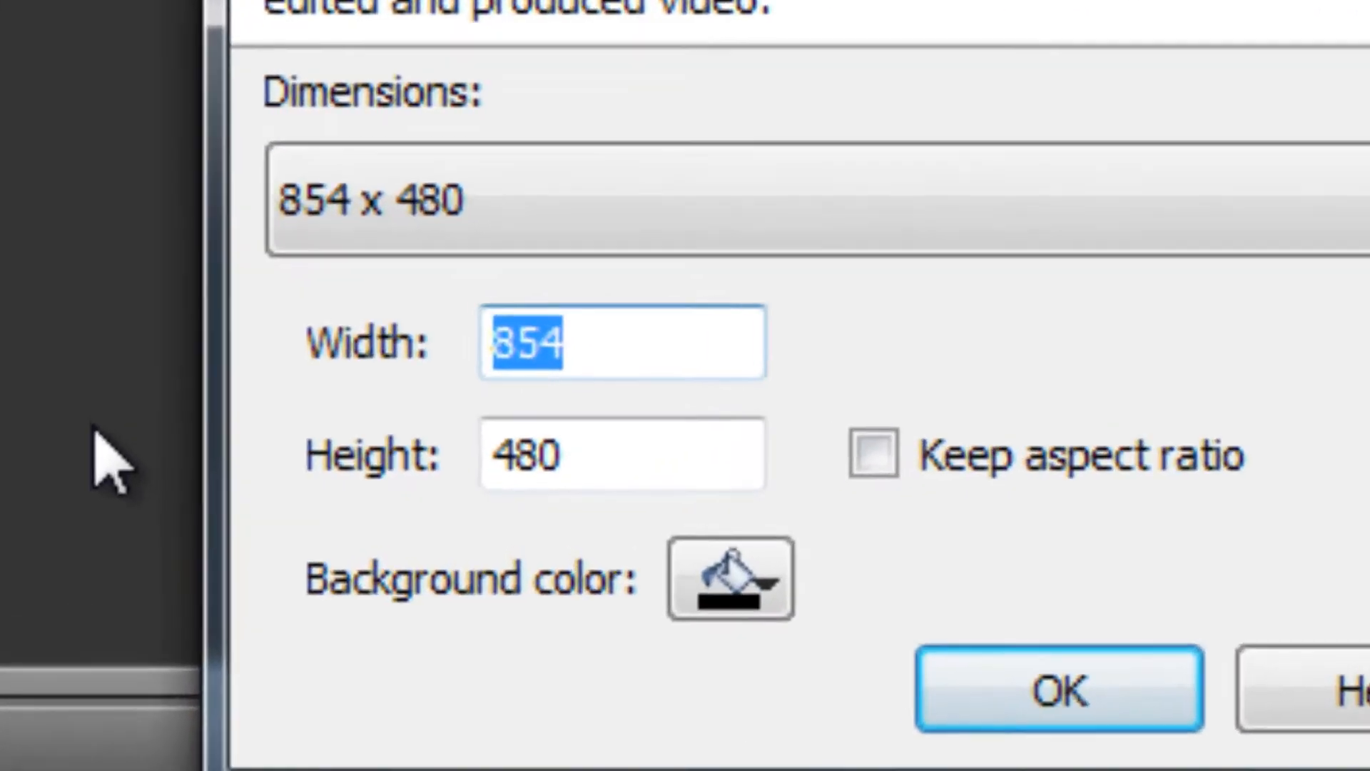
text(1)
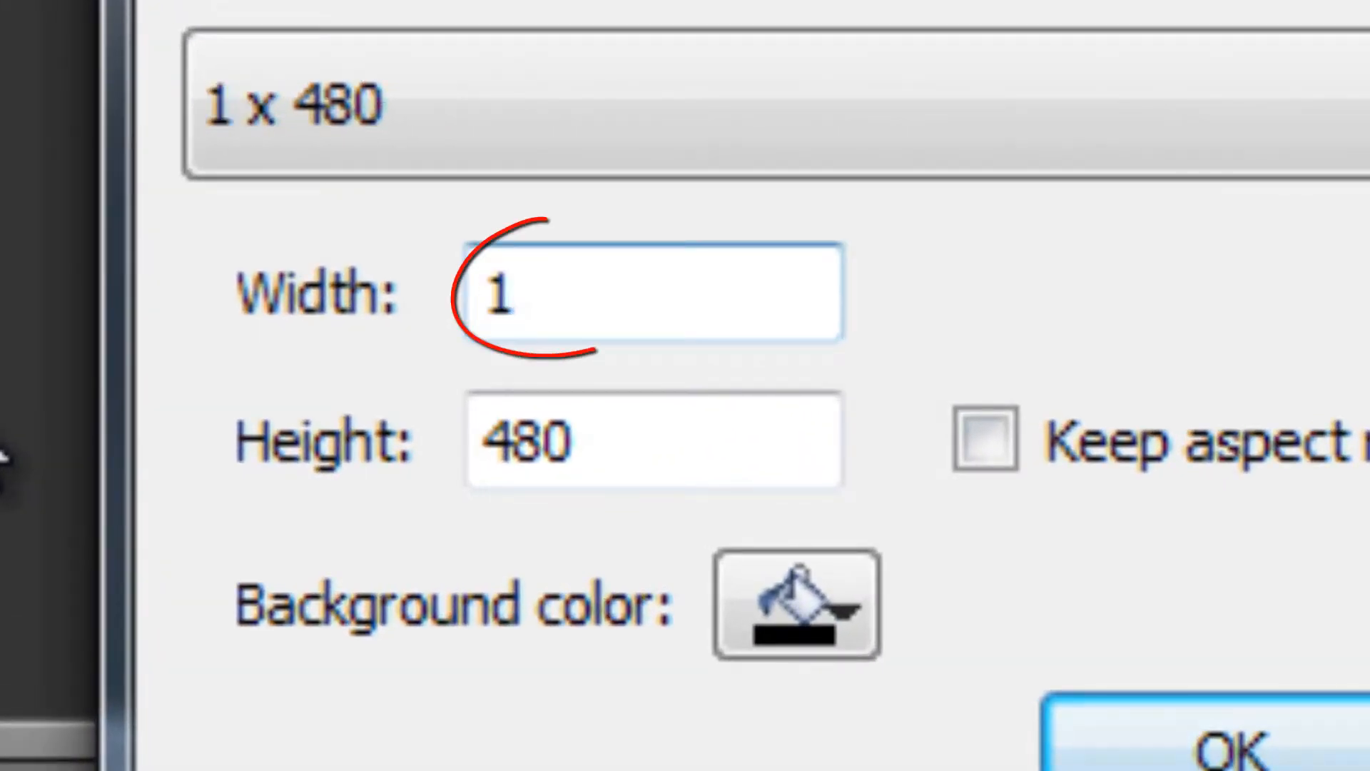
text(920)
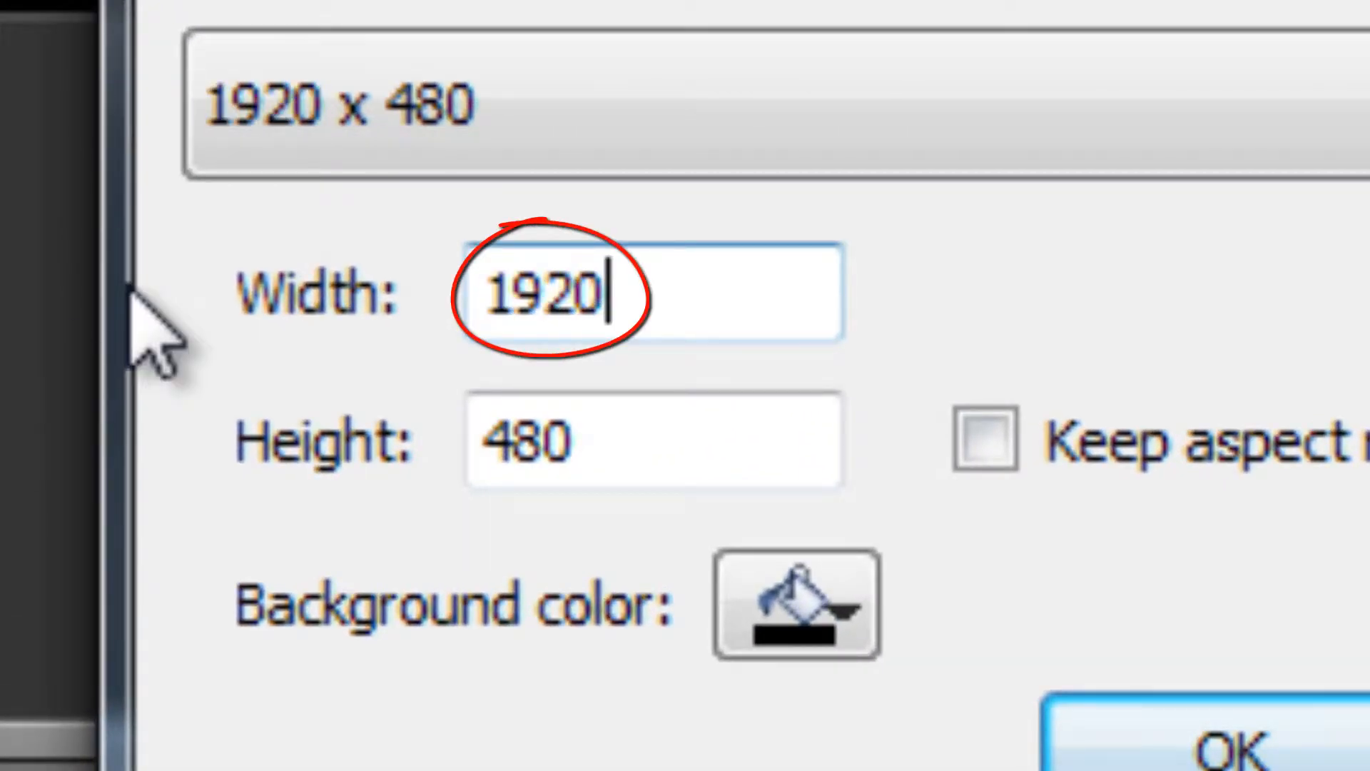
double_click(603, 439)
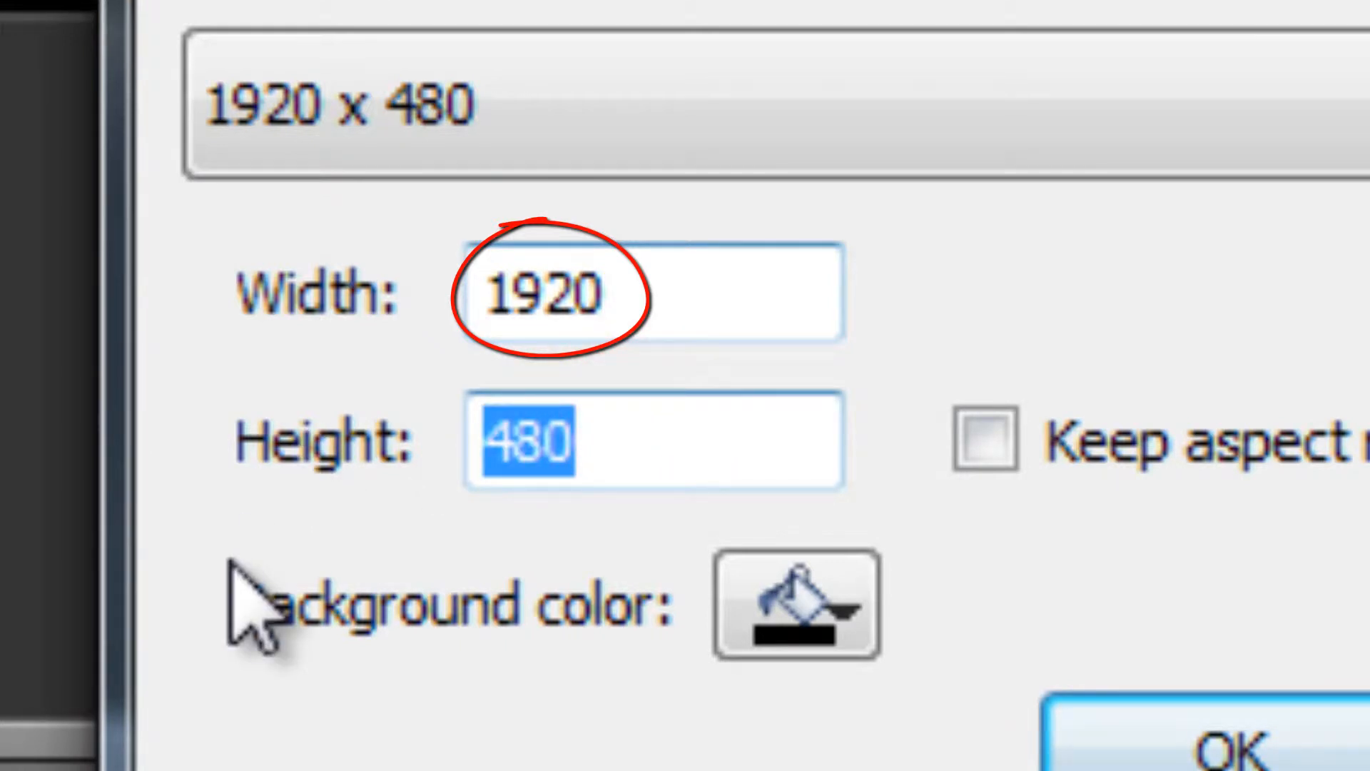
text(4)
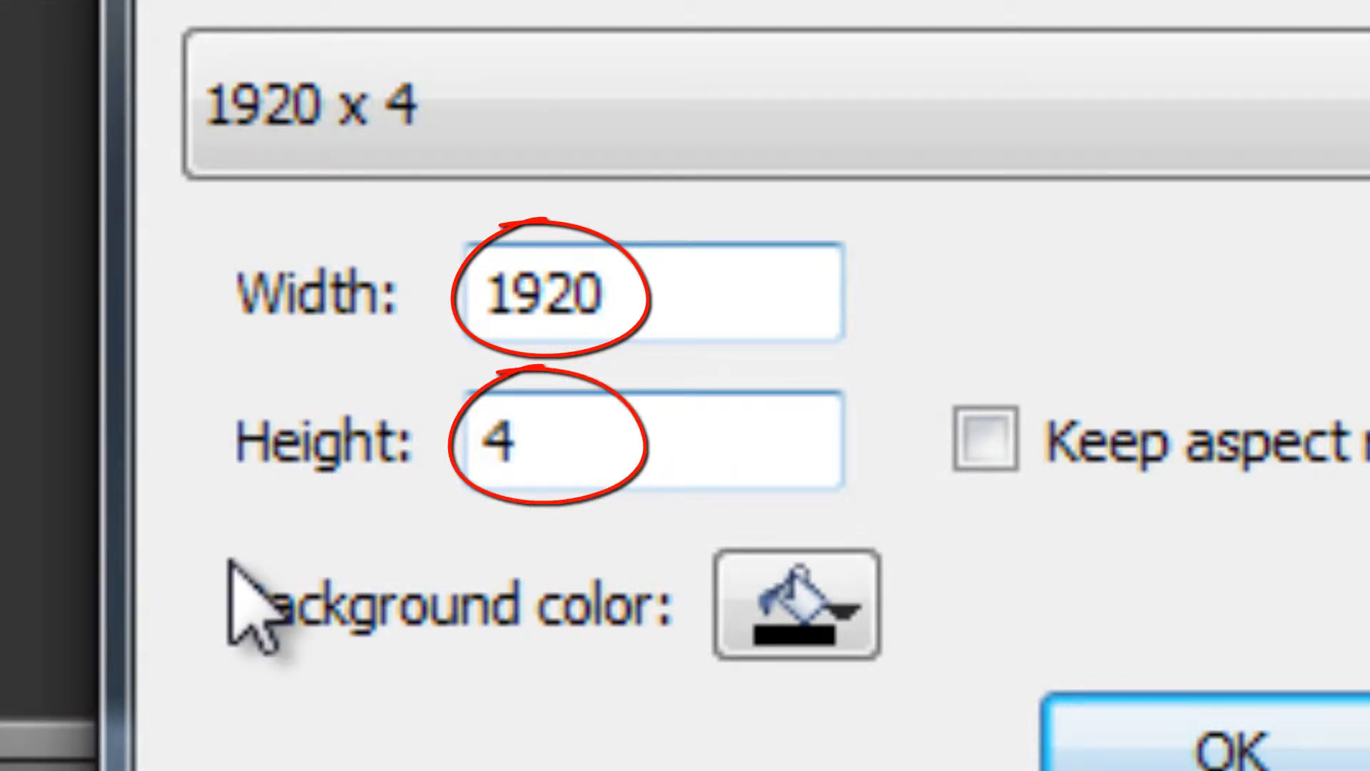
key(BackSpace)
text(10)
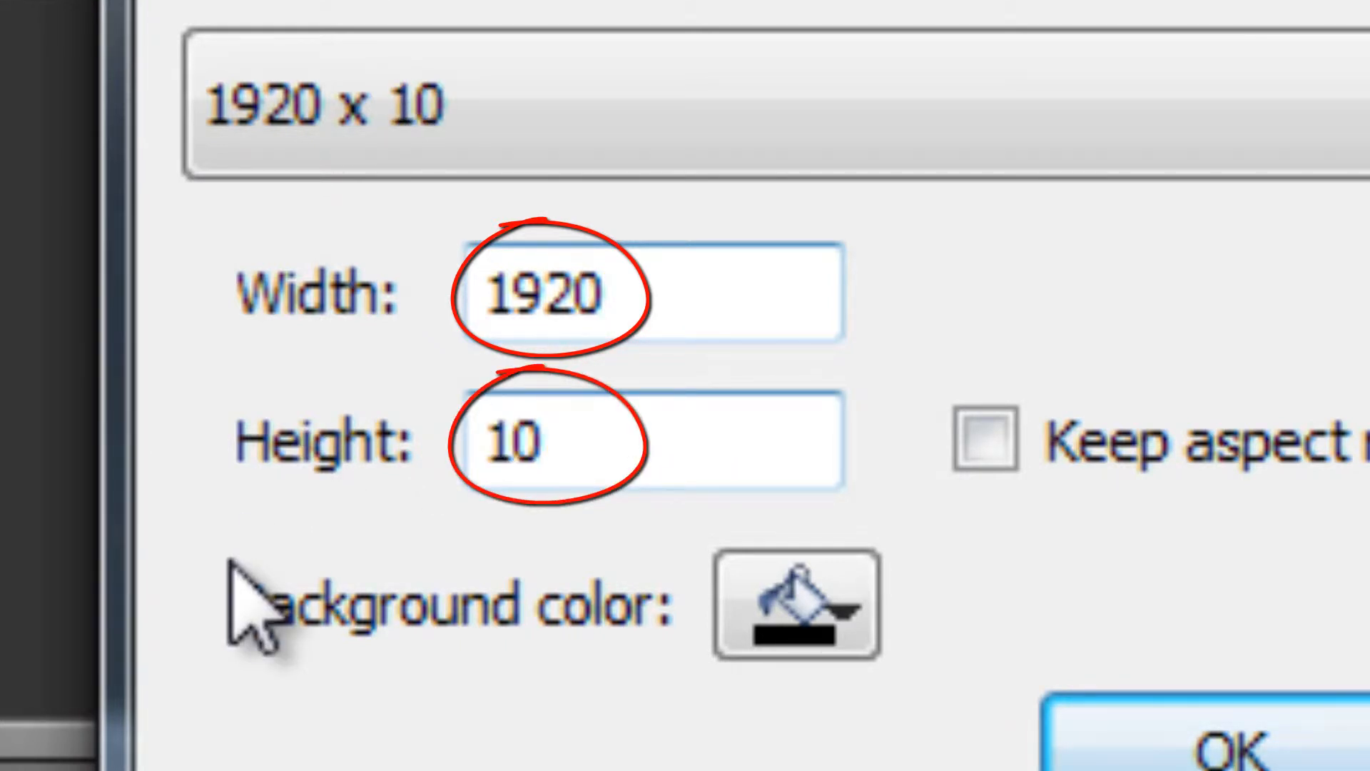
text(80)
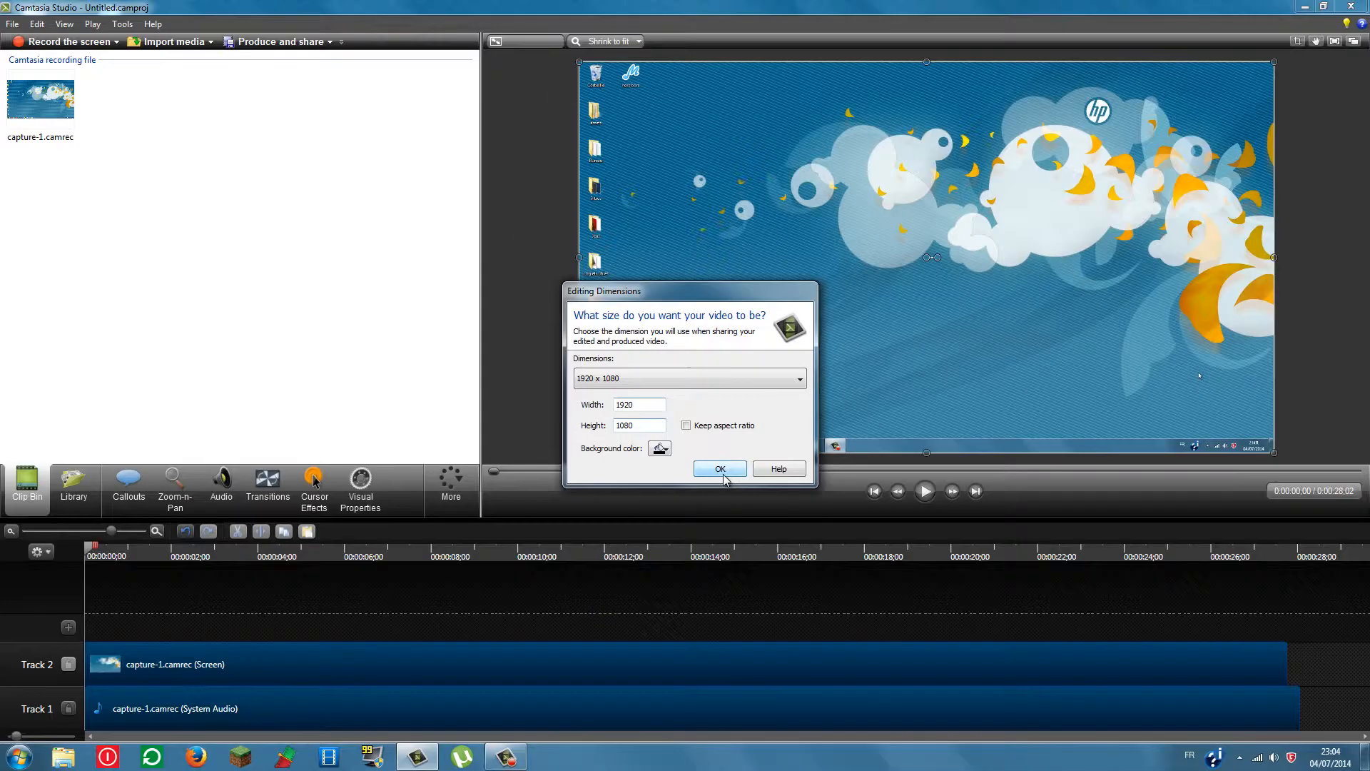
click(721, 474)
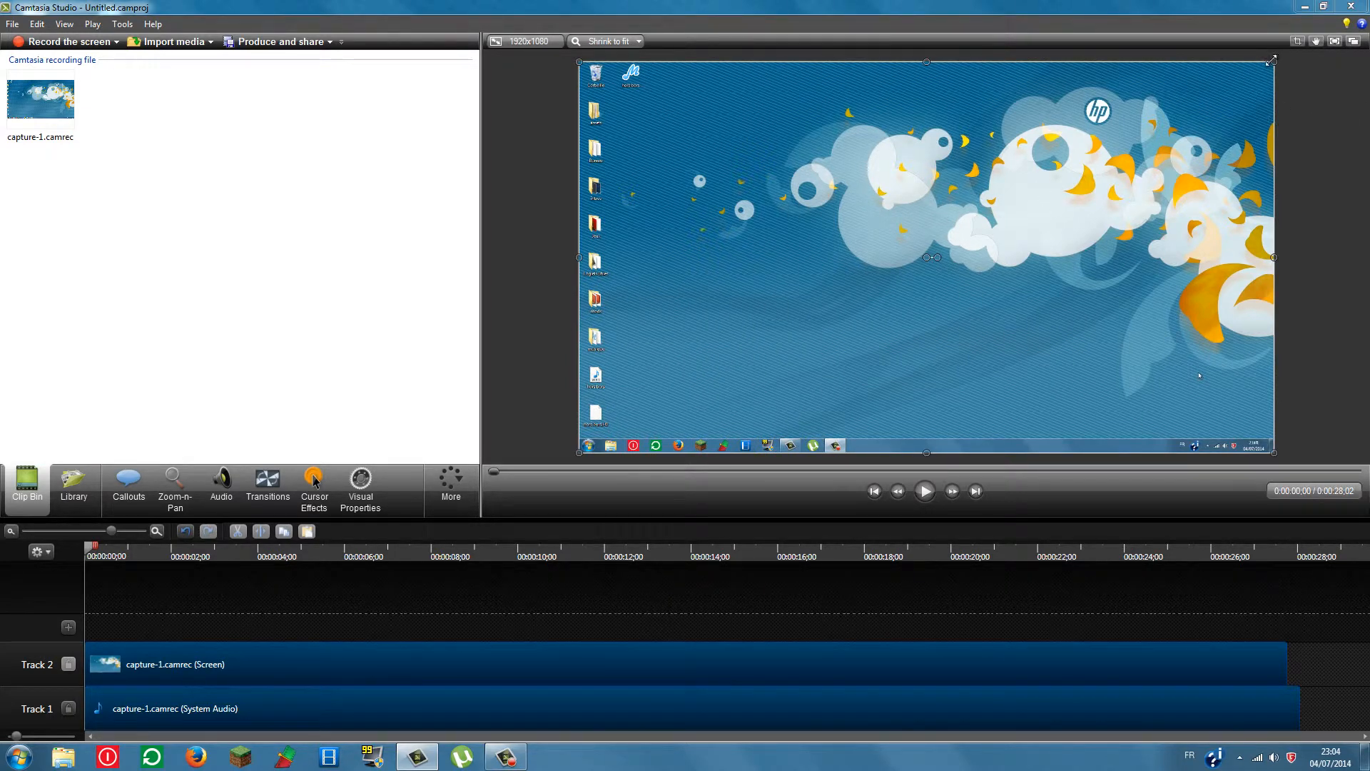
Check the recording in the full-screen preview and return to the editor.
drag(1271, 60, 1272, 122)
click(1331, 39)
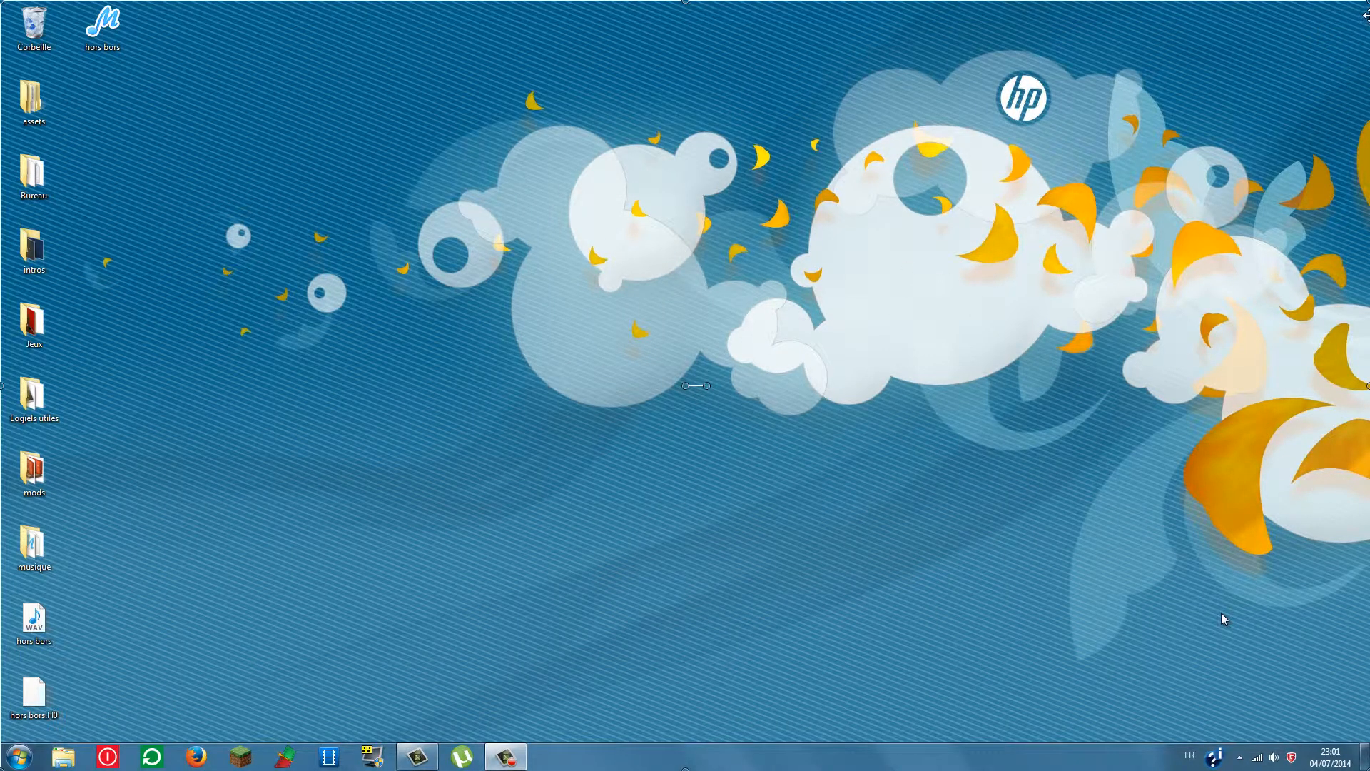
key(Escape)
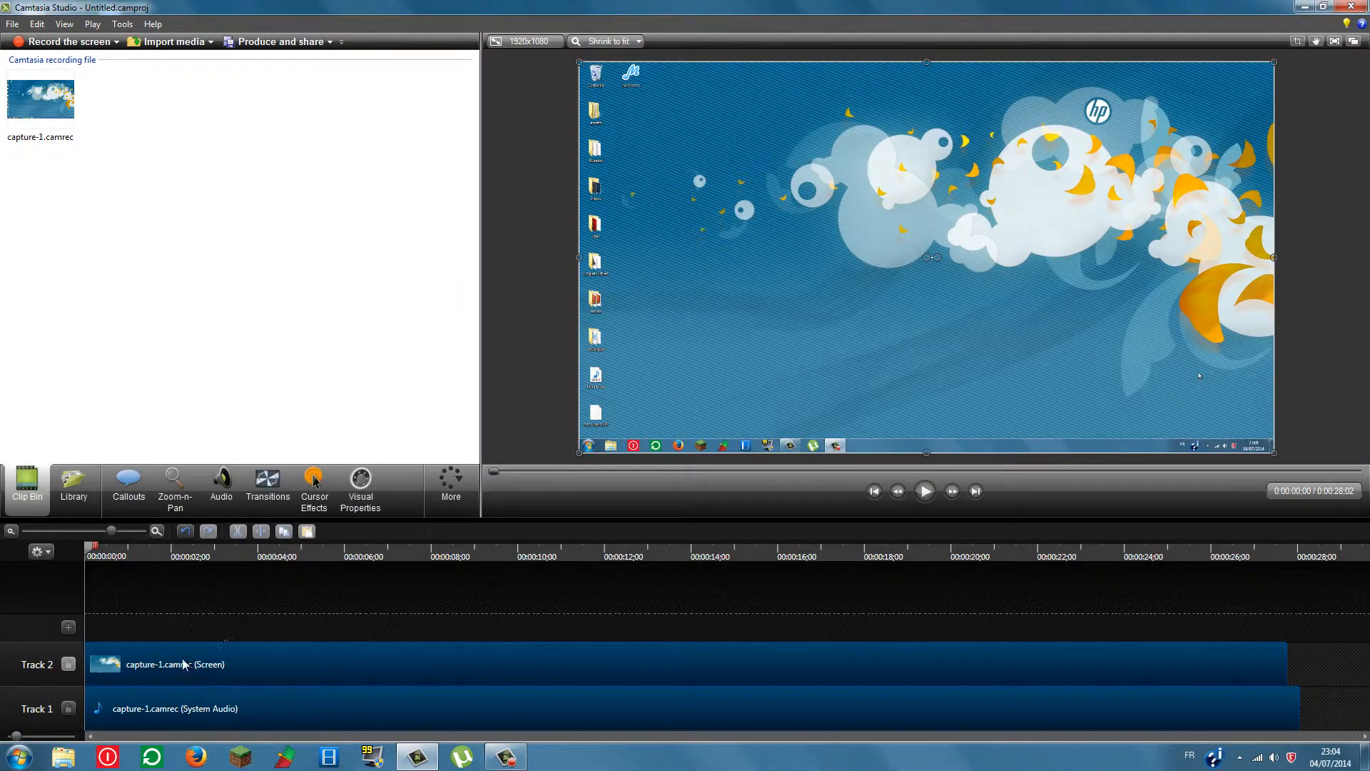
Shift the screen and system audio clips together on the timeline, leaving a gap of about 4 seconds at the start.
drag(750, 605, 630, 710)
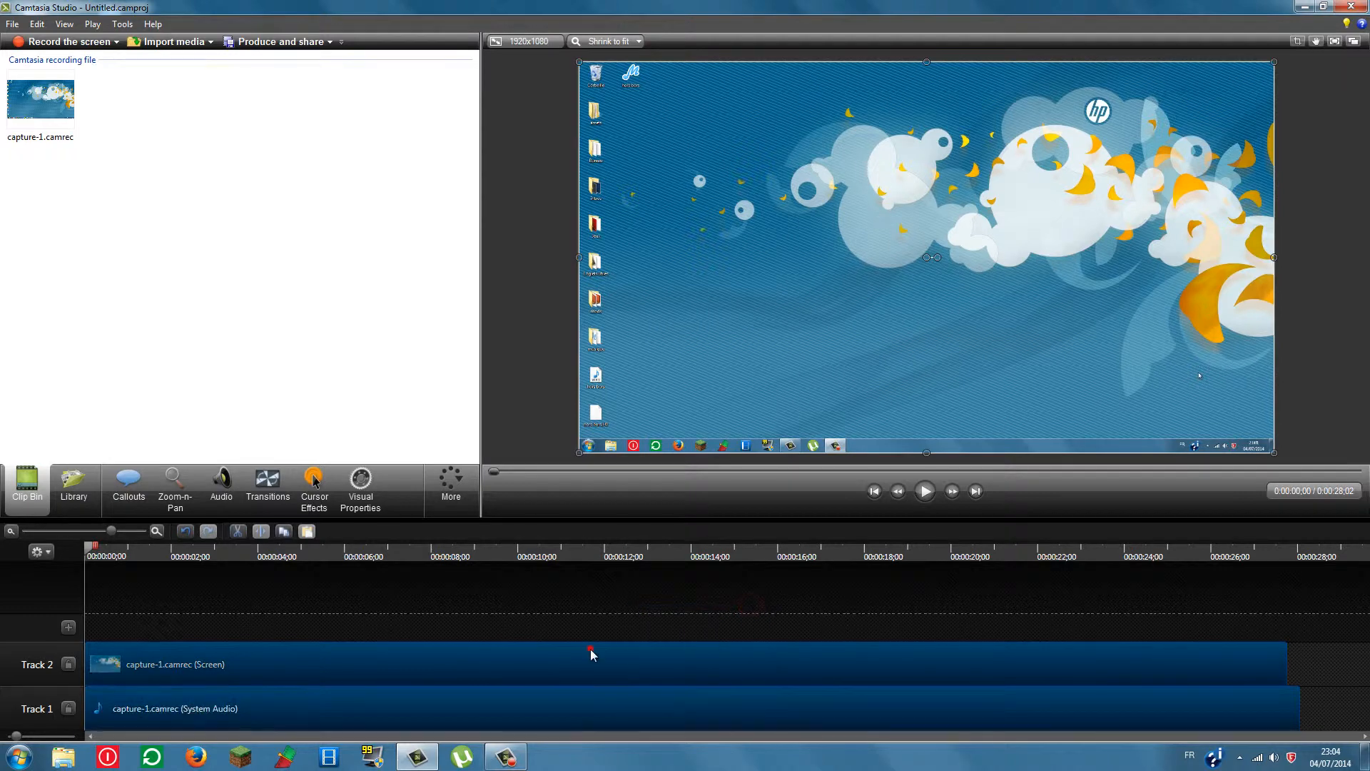
drag(590, 652, 752, 661)
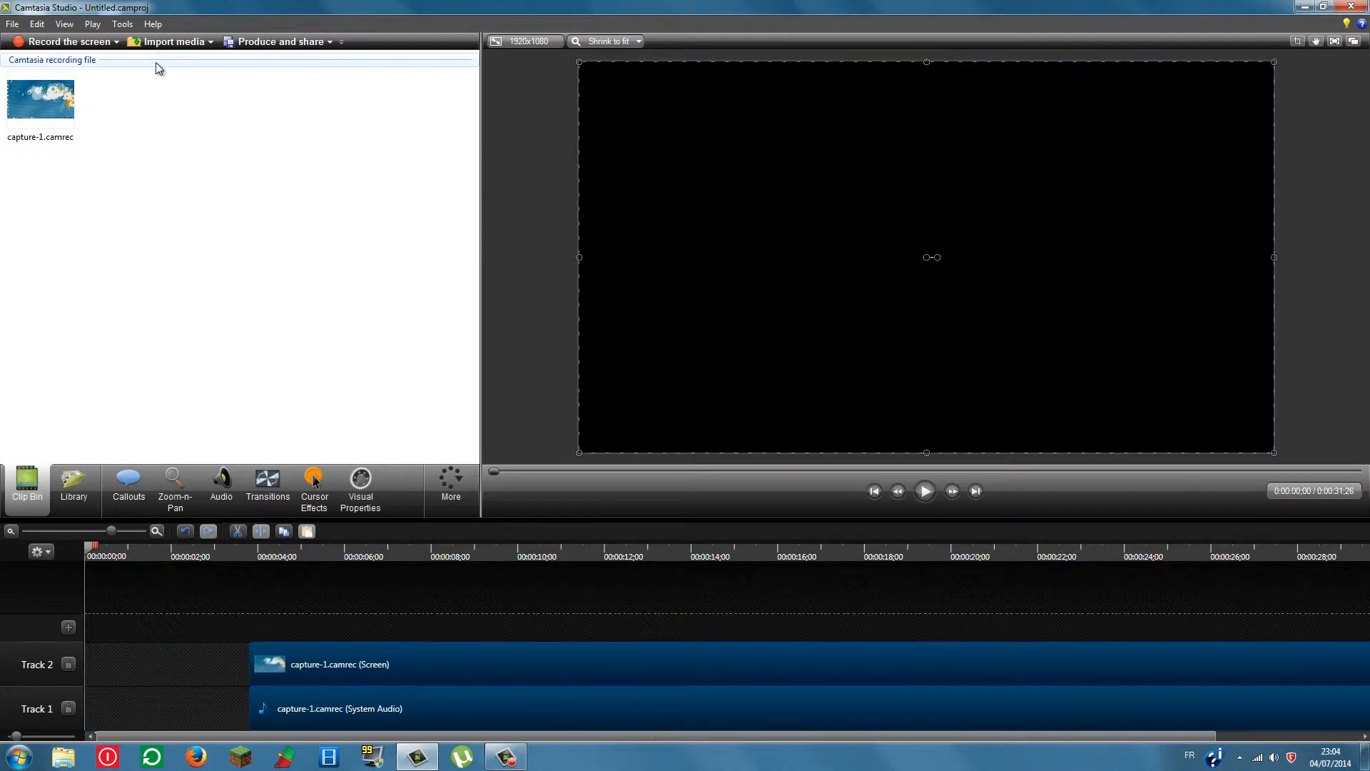
Import the video intro 6 from the intros folder on the desktop.
click(174, 42)
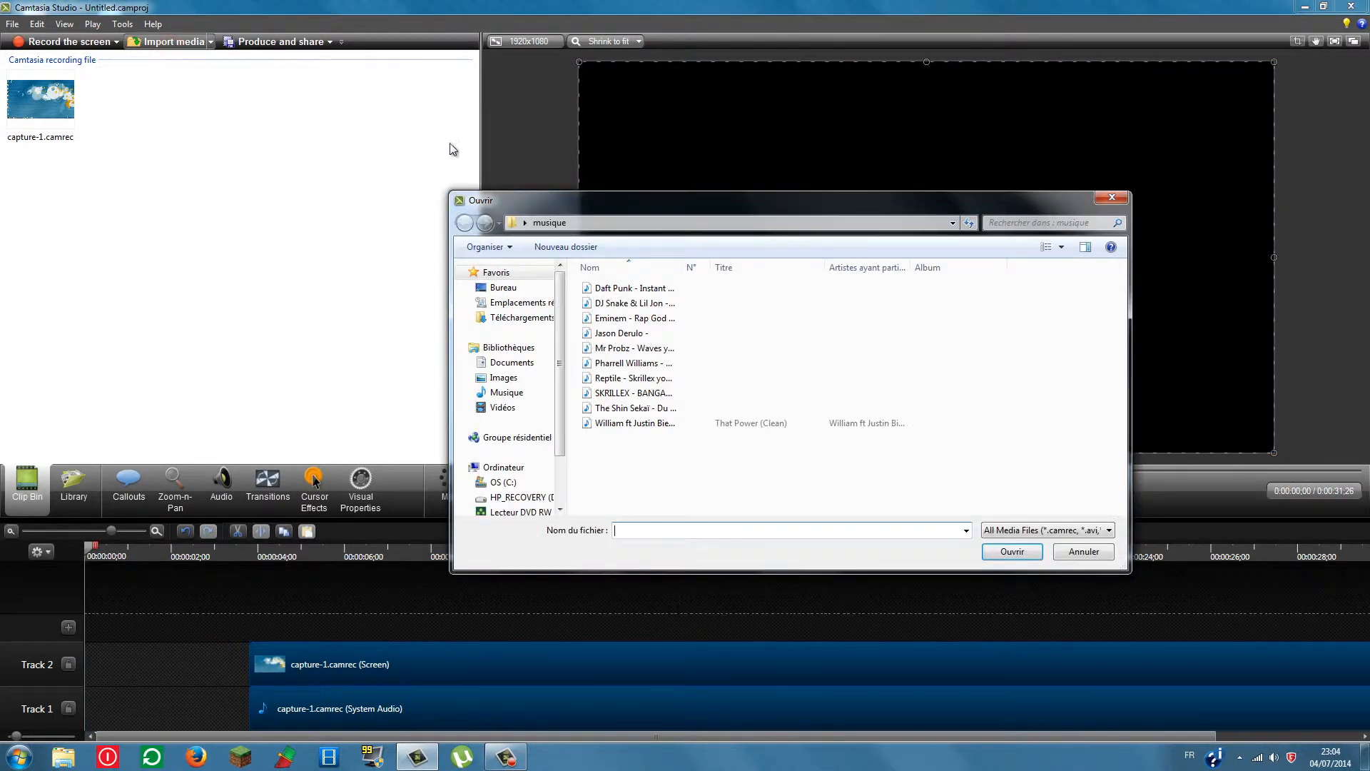
click(503, 408)
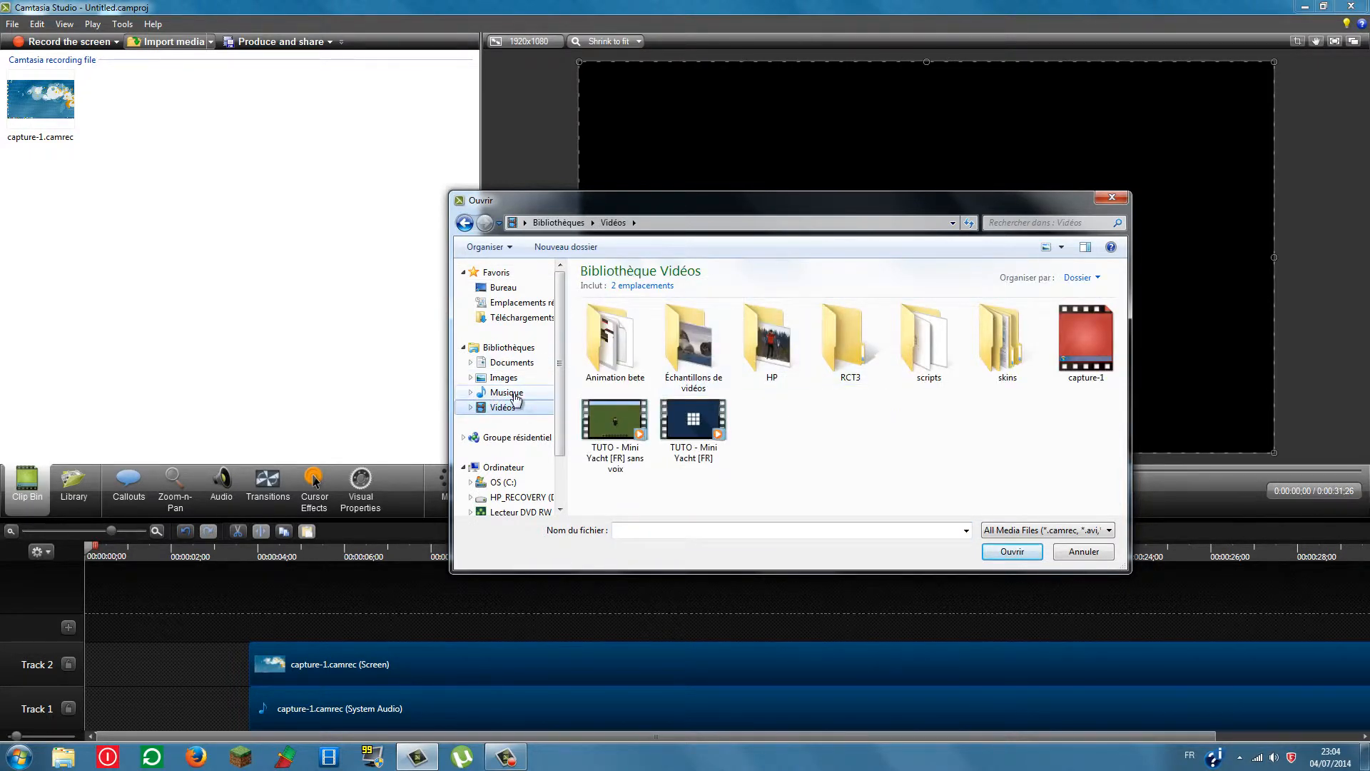
click(507, 288)
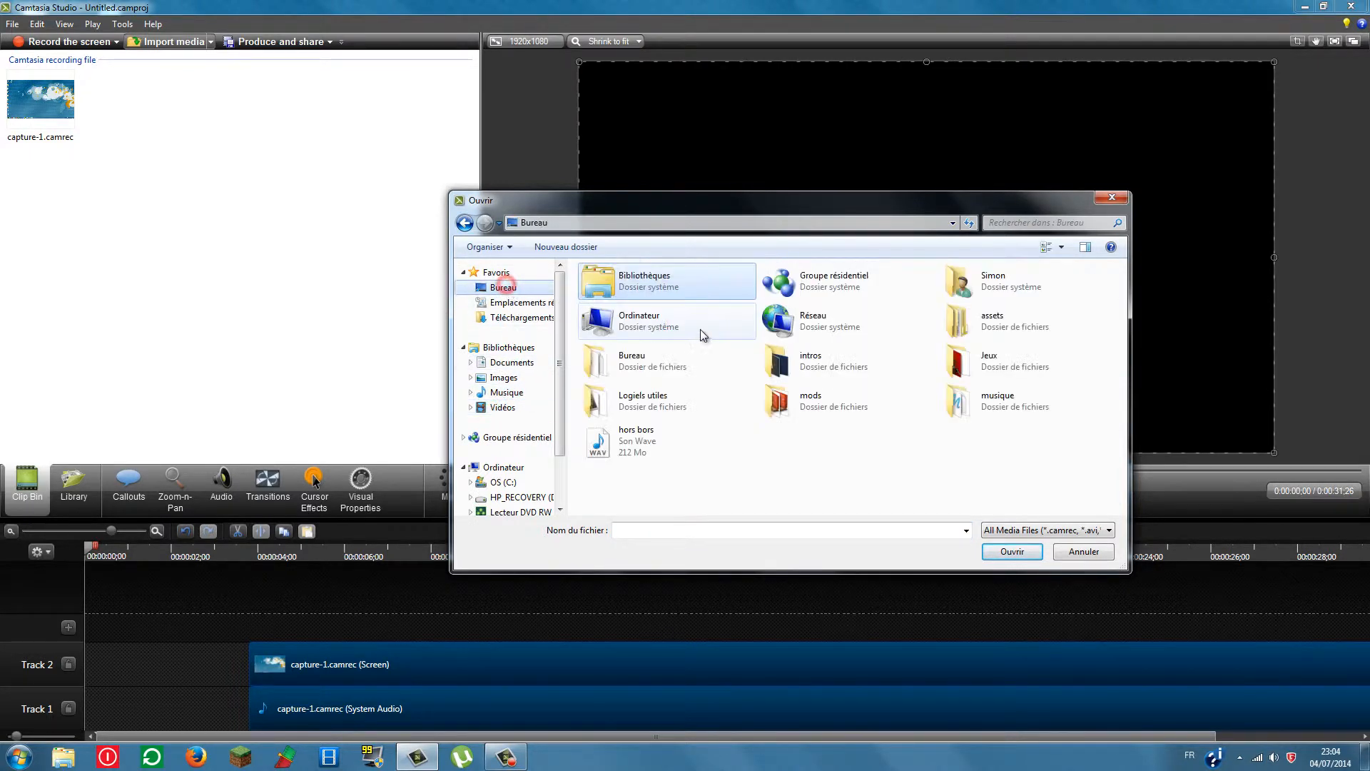
double_click(860, 373)
click(1007, 289)
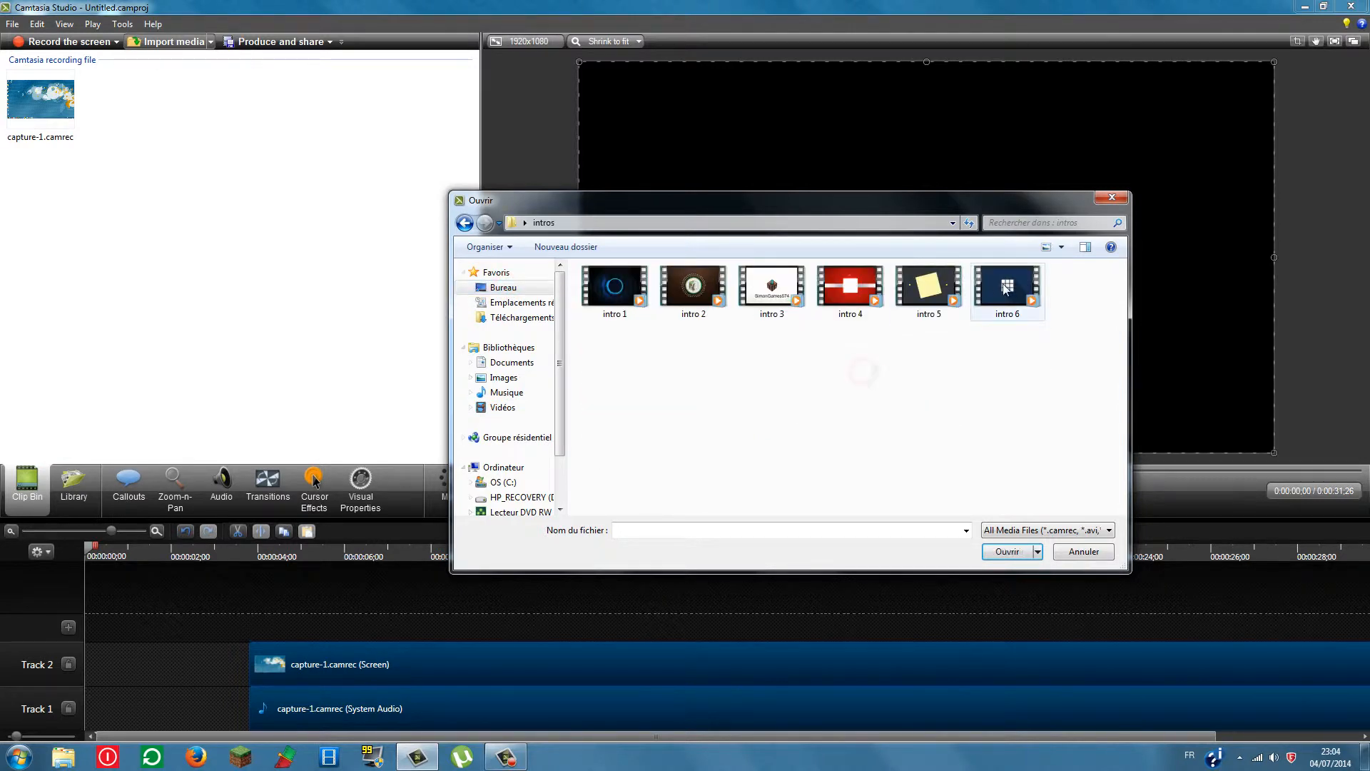
double_click(1007, 289)
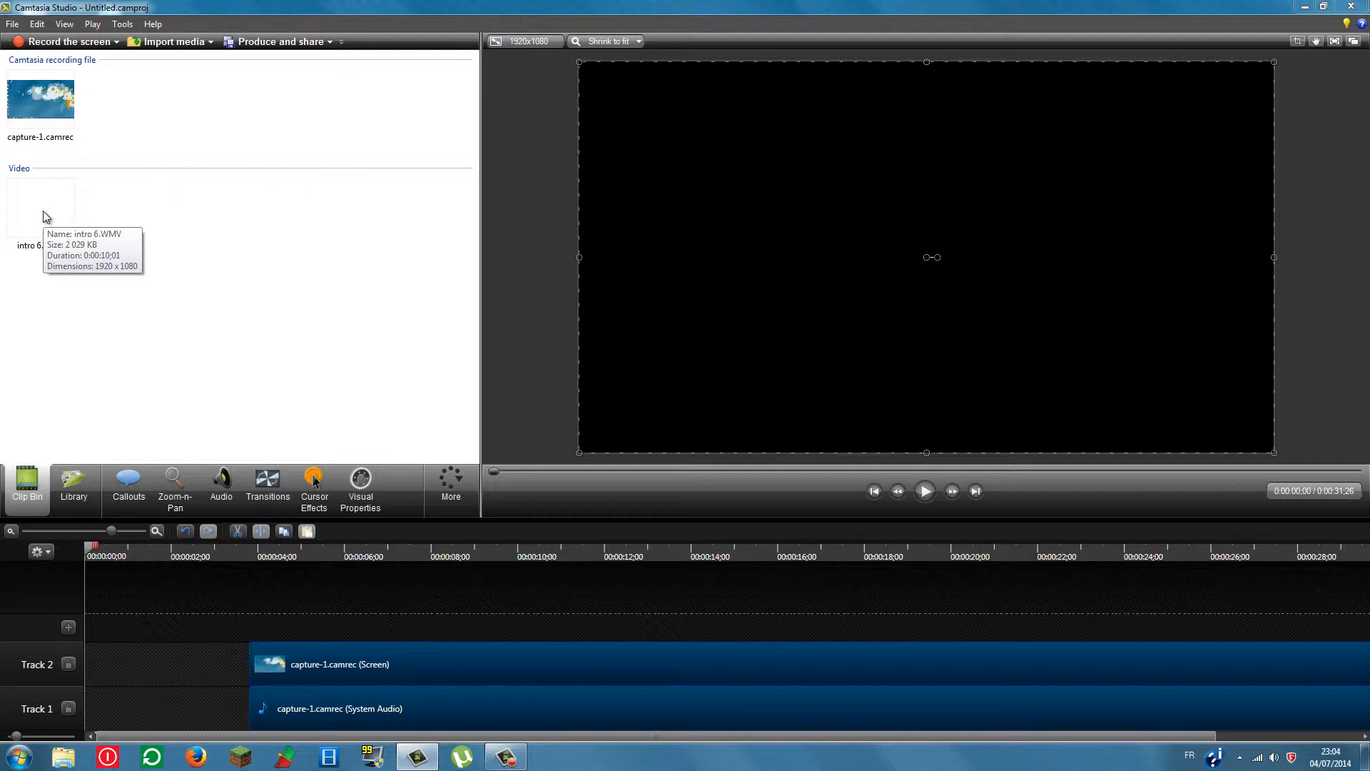
Place intro 6.WMV at the start of Track 2 and align both capture-1 clips directly after it.
drag(43, 211, 101, 664)
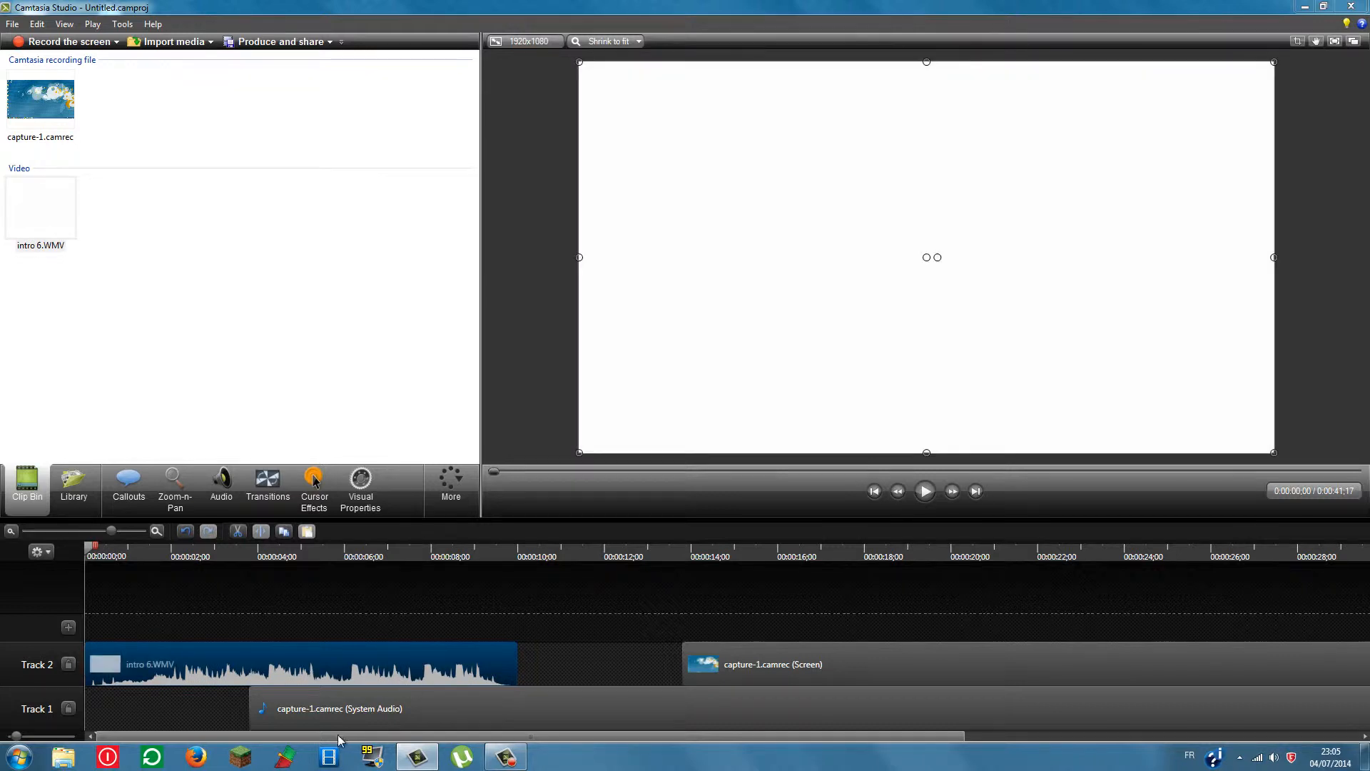
drag(339, 719, 695, 718)
drag(621, 631, 818, 743)
drag(786, 682, 594, 688)
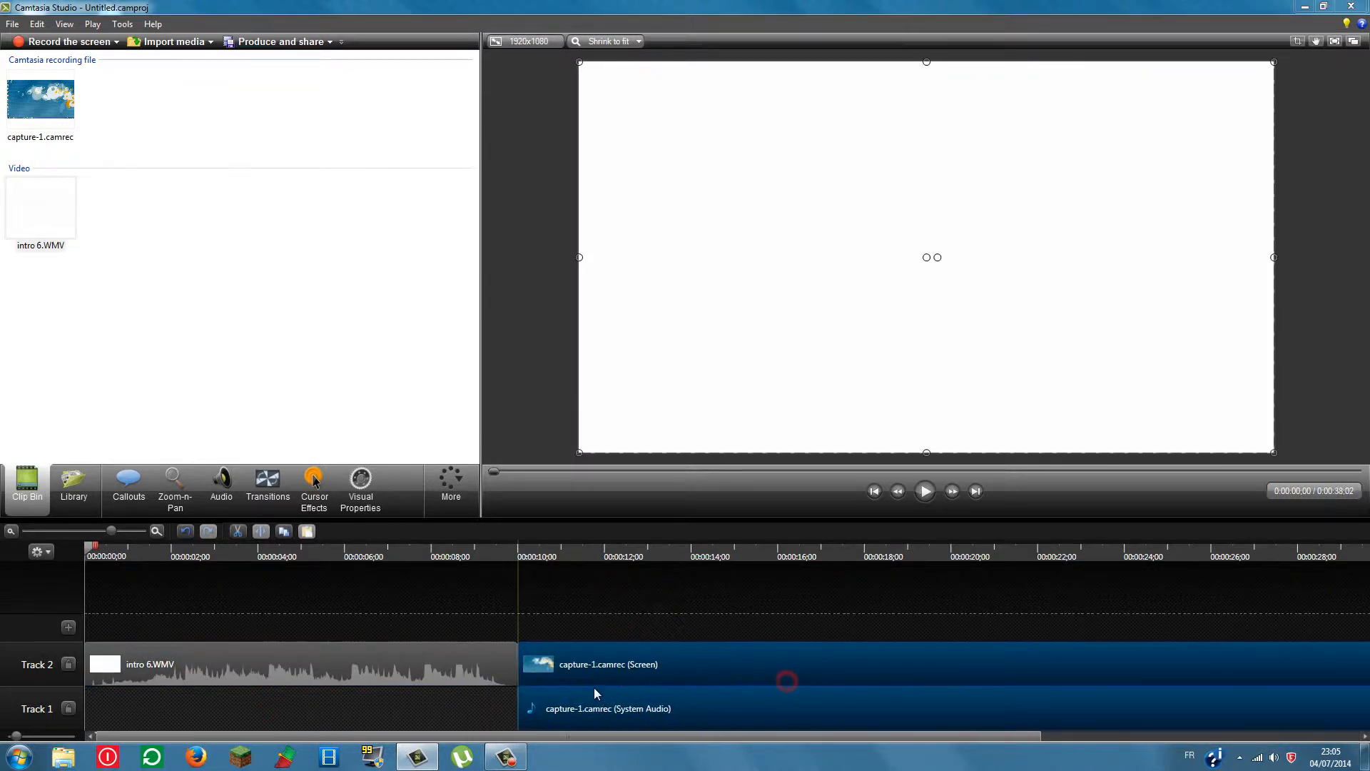
Delete the capture-1 system audio clip from Track 1.
click(496, 702)
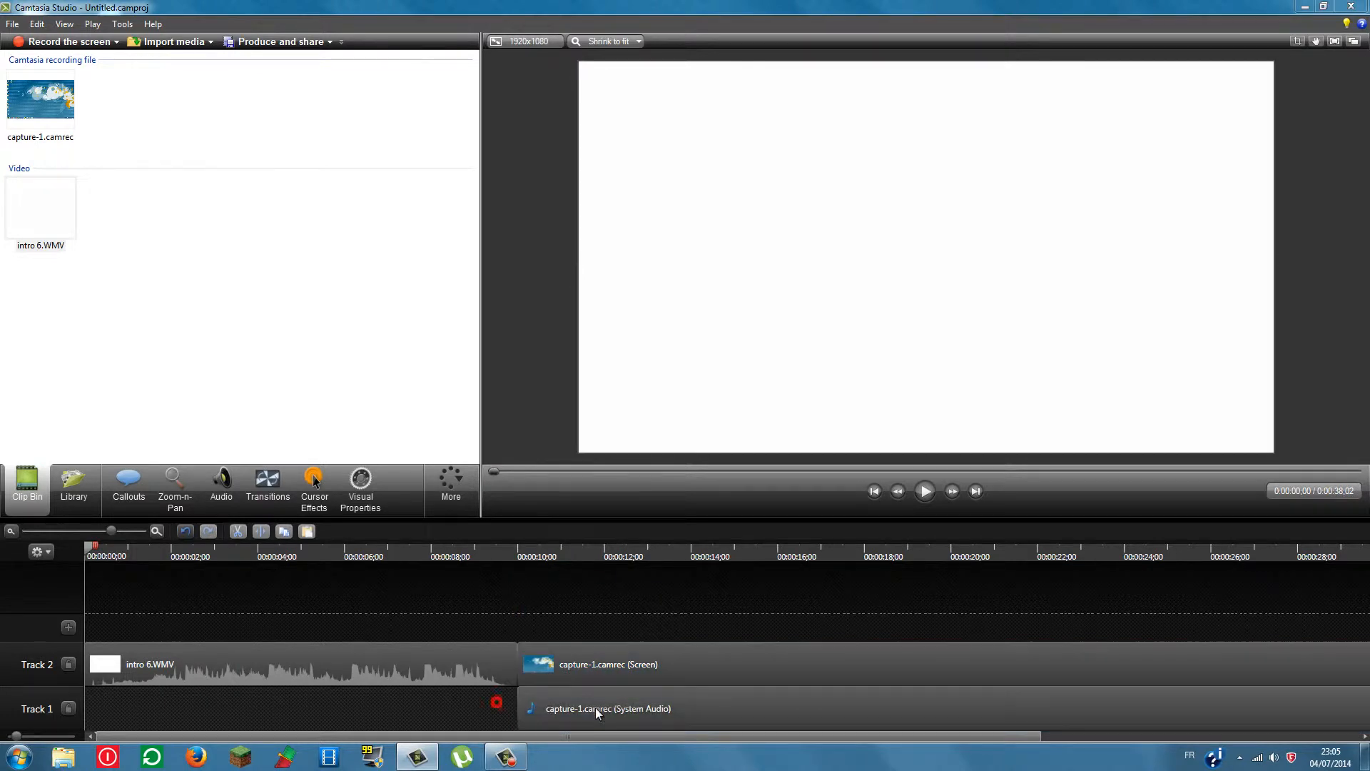
click(623, 709)
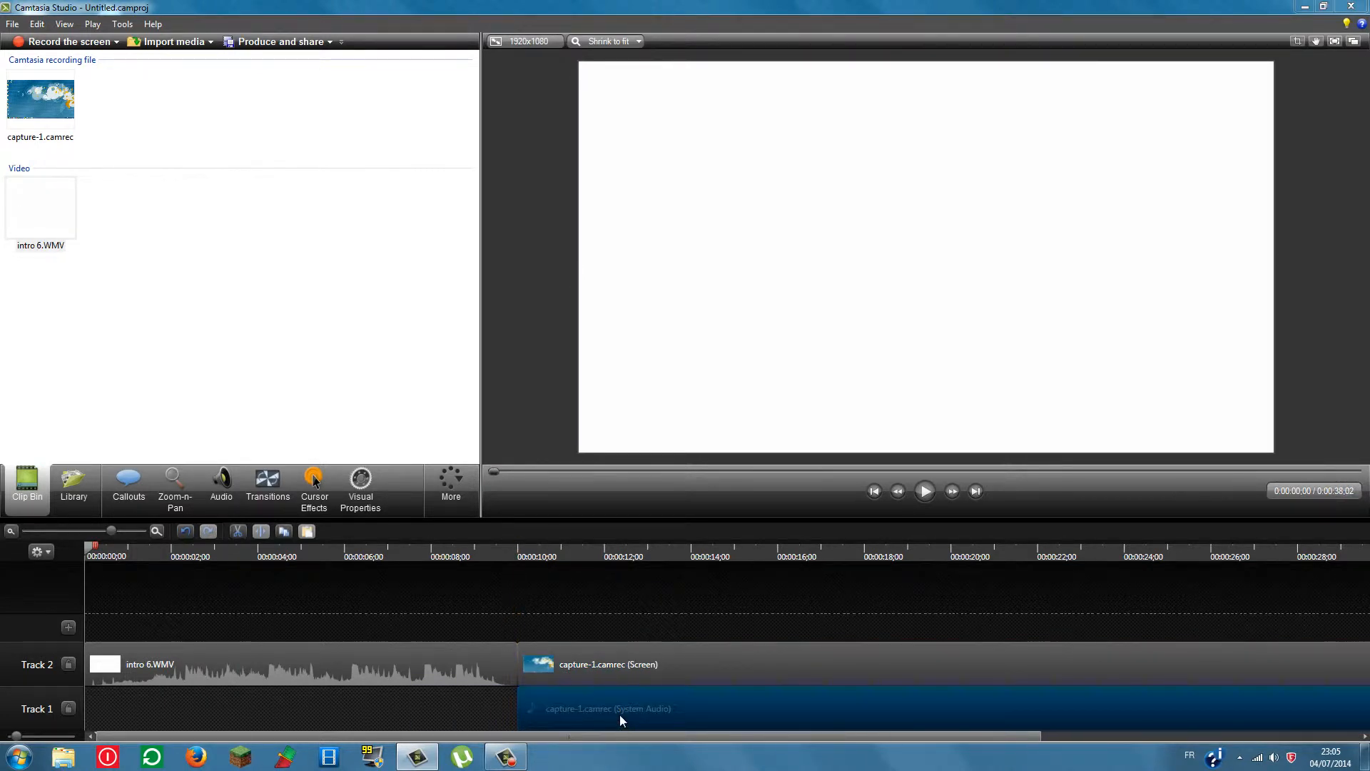
right_click(619, 714)
click(660, 557)
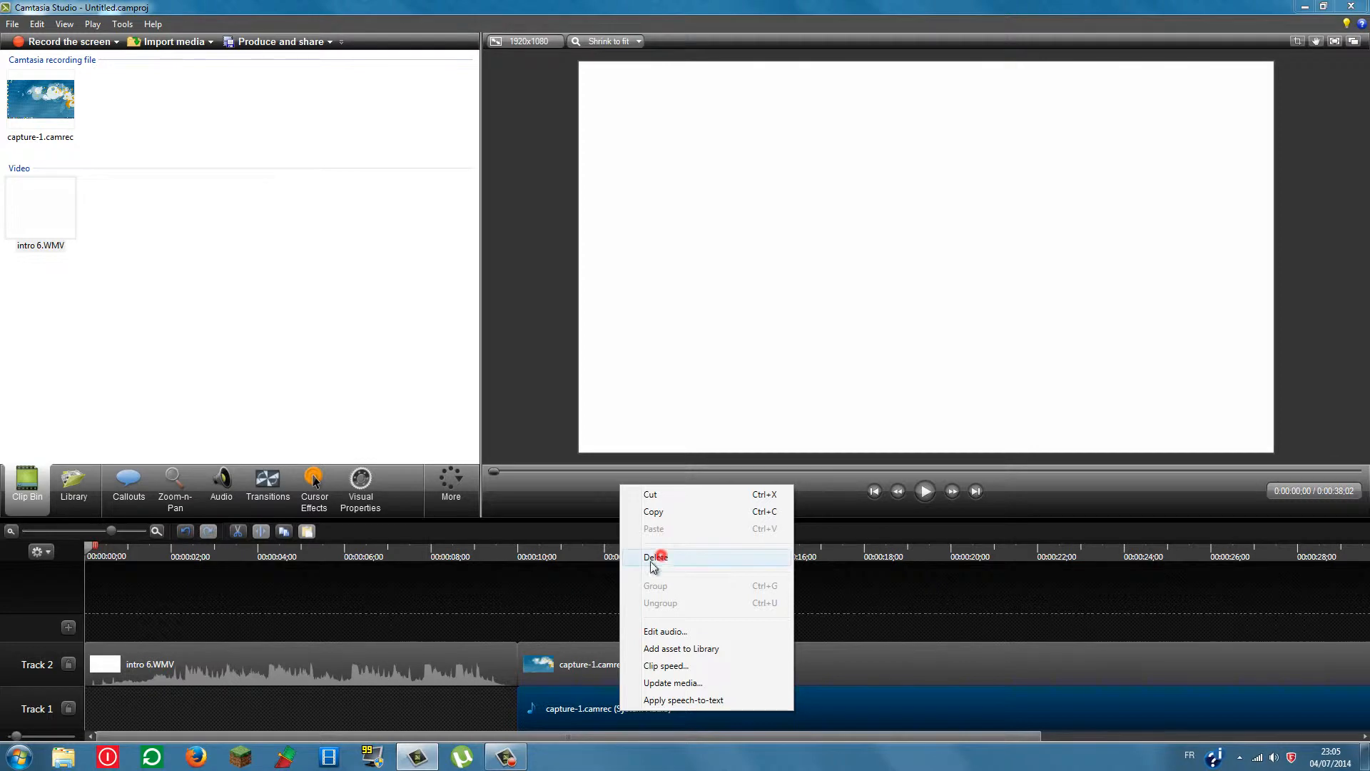
click(452, 692)
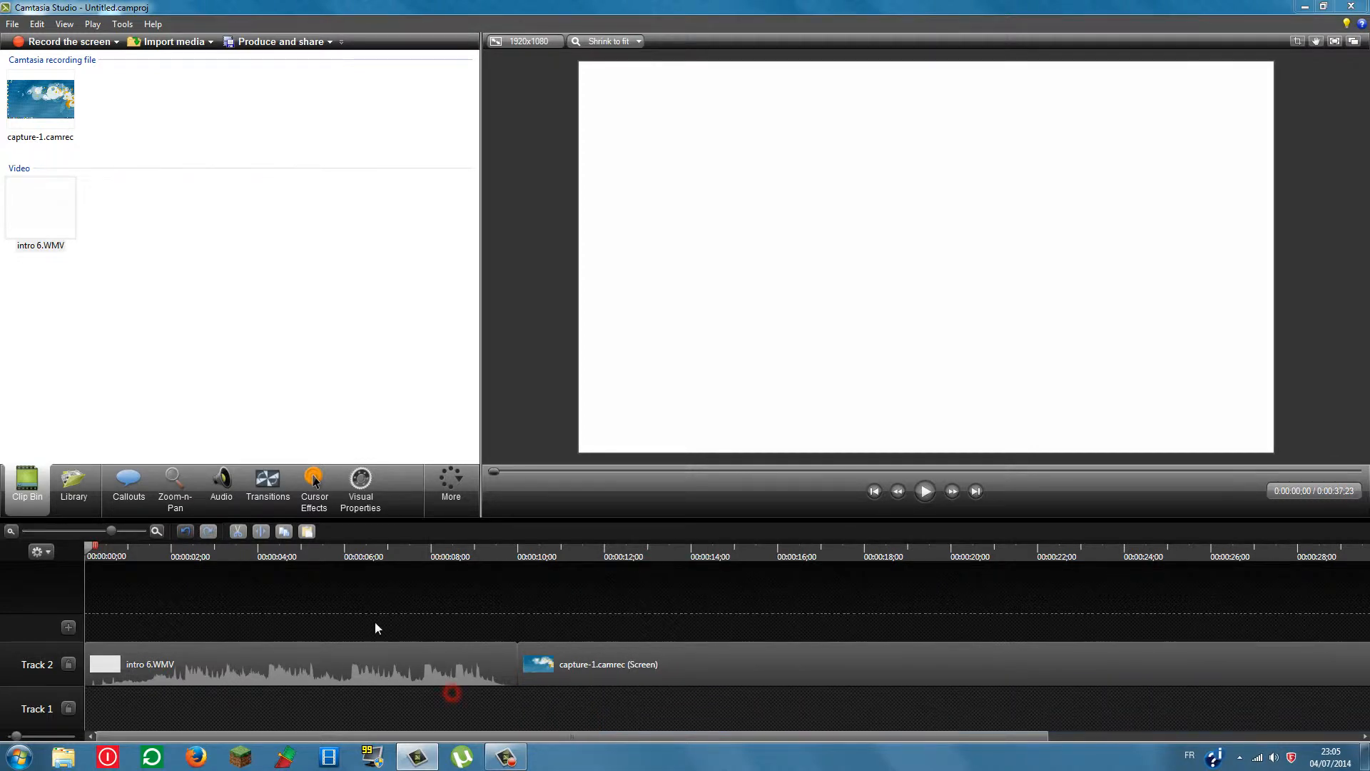
Move the intro 6.WMV and capture-1 screen clips together from Track 2 to Track 1.
click(149, 653)
drag(163, 703, 533, 636)
drag(409, 662, 397, 691)
click(409, 661)
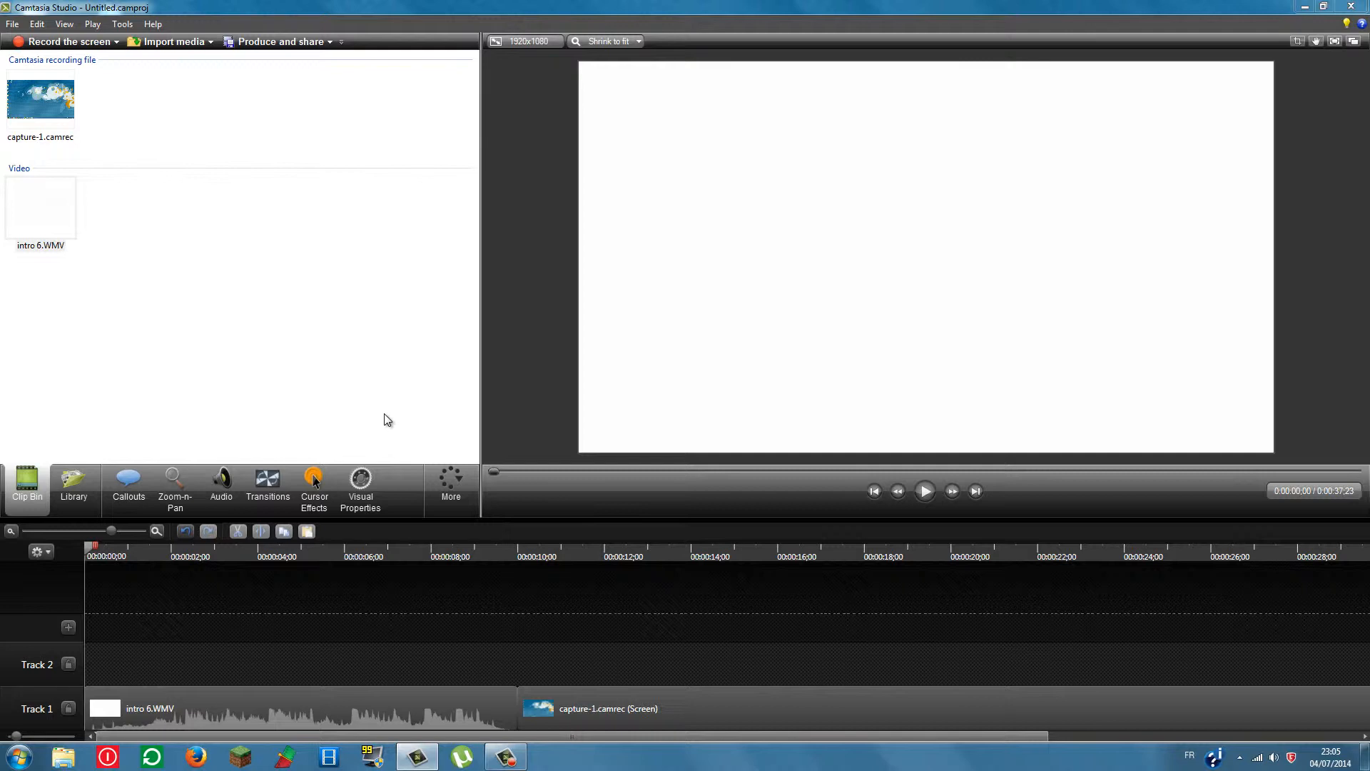
Add Fade transitions between the intro and the screen recording and at the start of the intro.
click(267, 484)
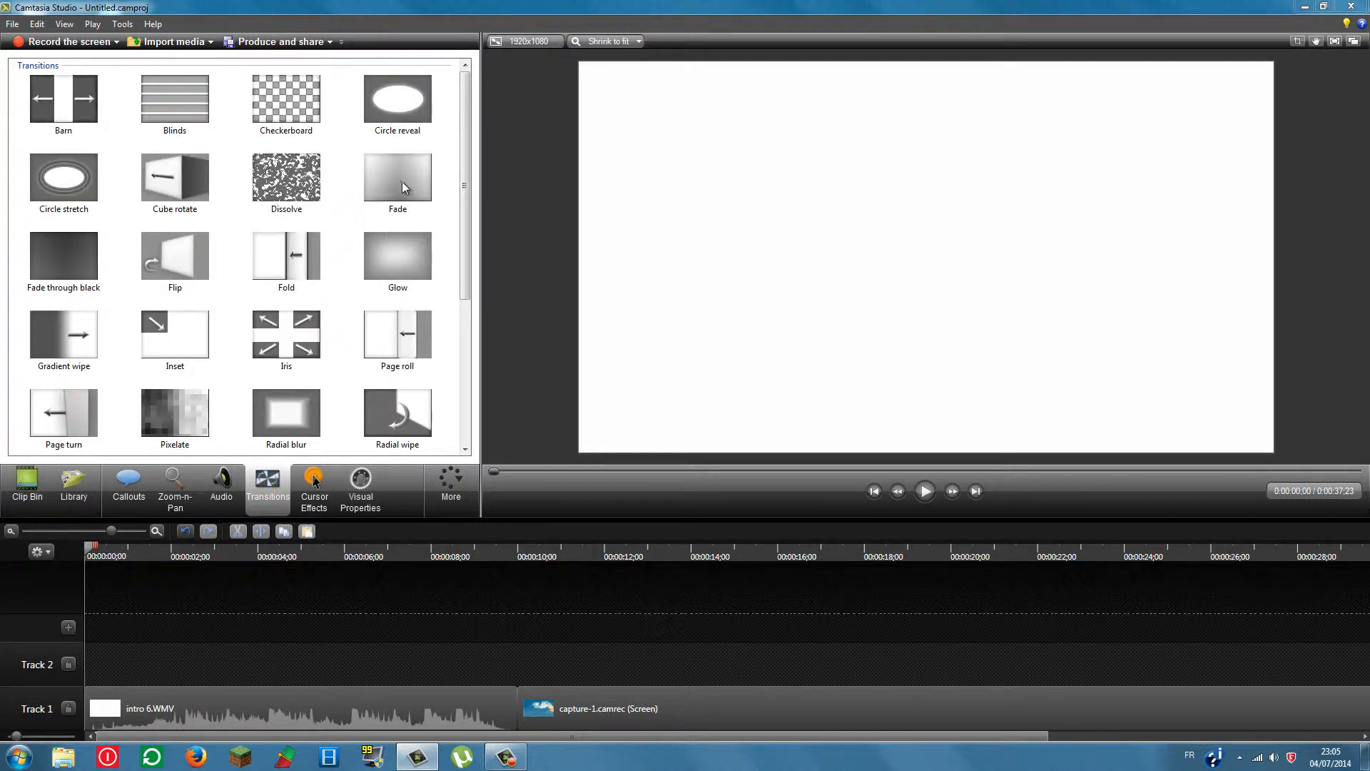
drag(390, 179, 512, 712)
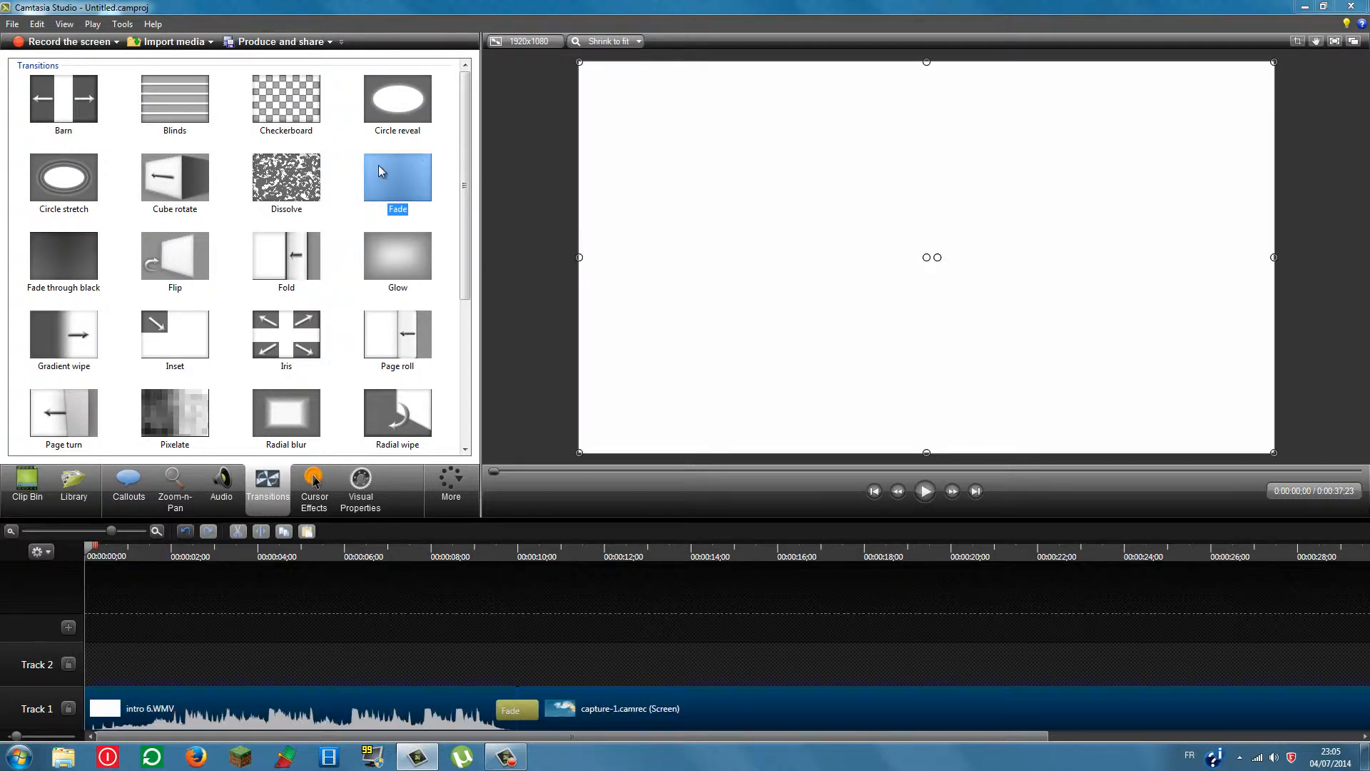
drag(380, 172, 98, 710)
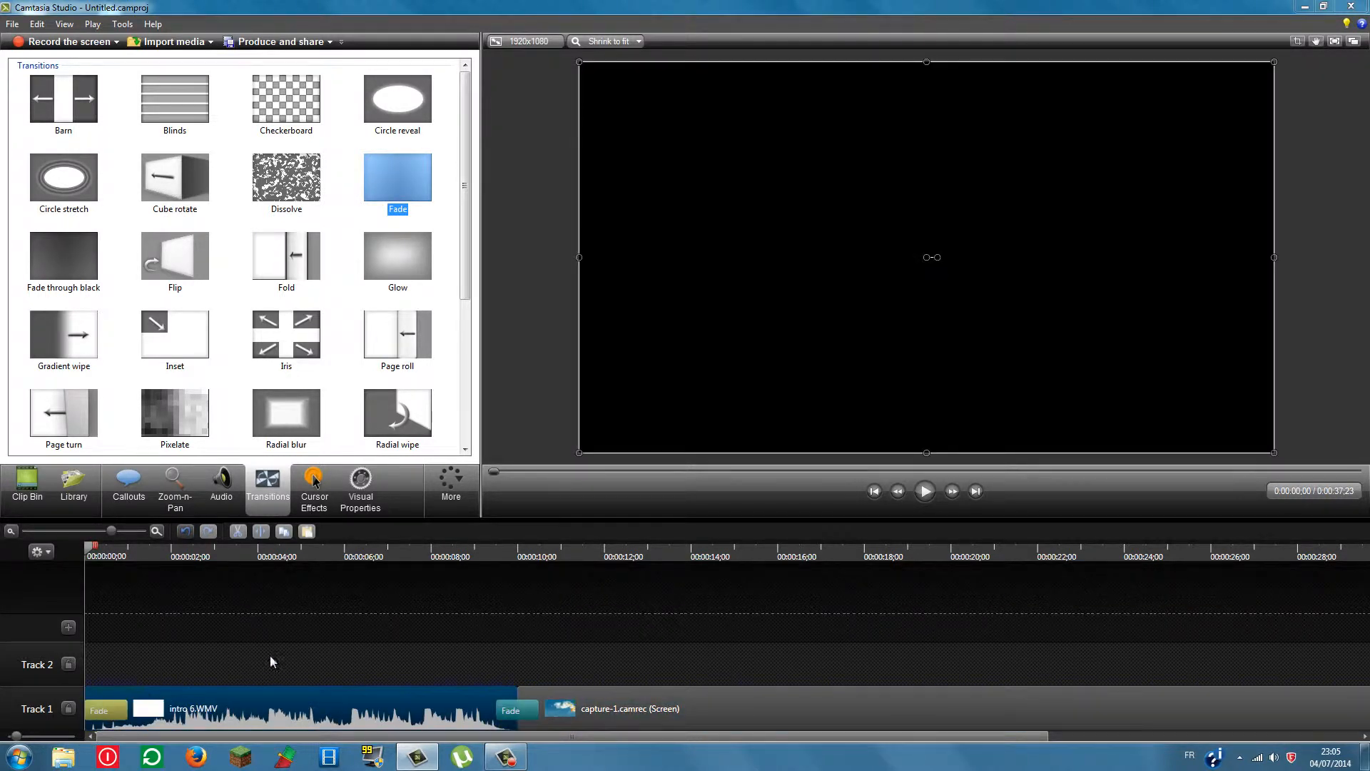
click(336, 645)
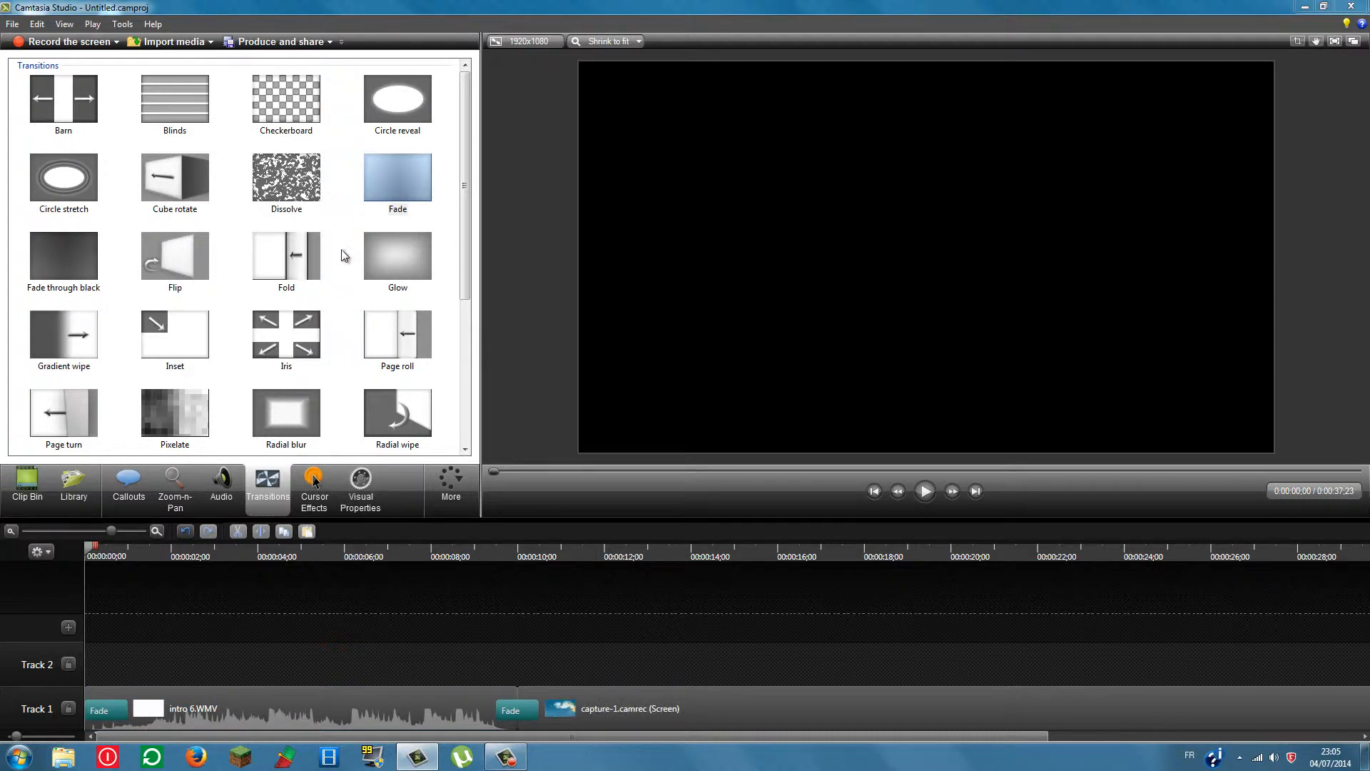
Add a Fade transition to the end of the capture-1 screen clip and select that clip.
click(411, 209)
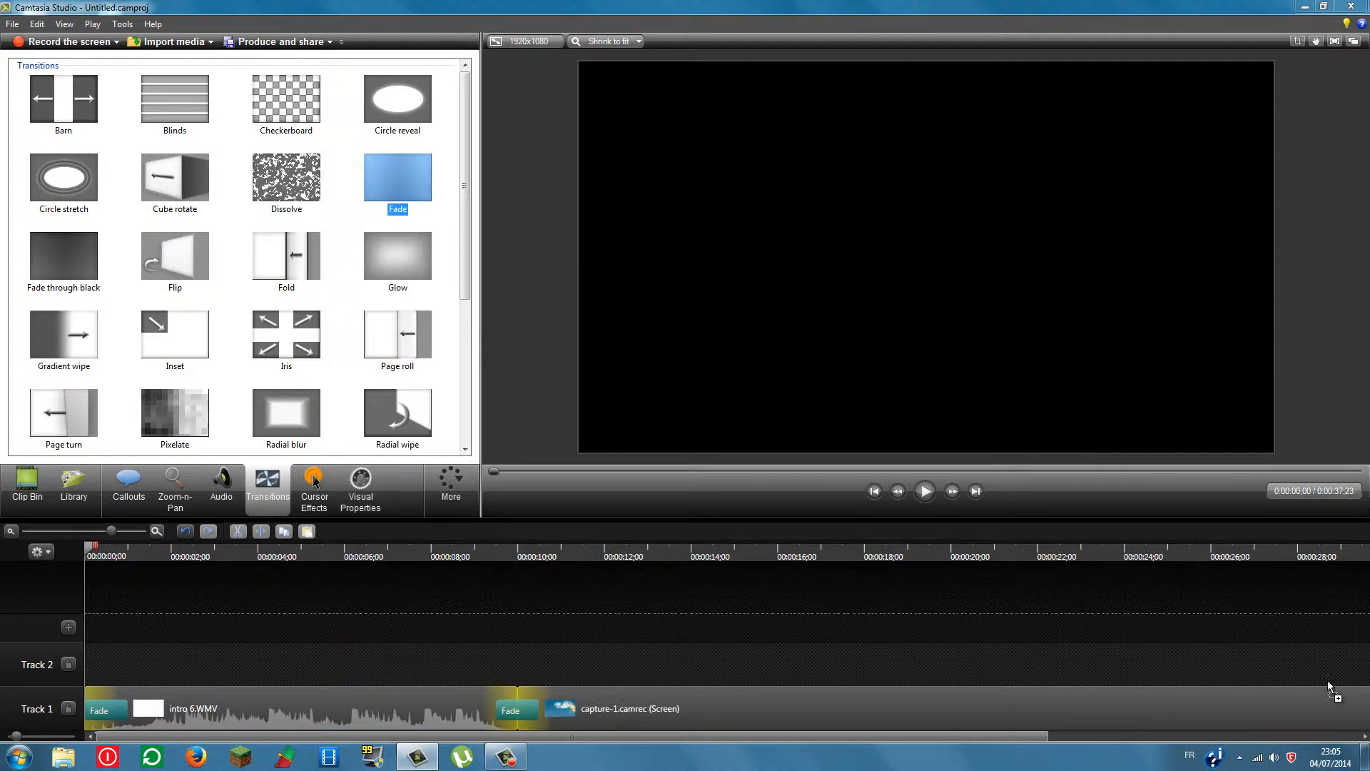
drag(1329, 687, 395, 196)
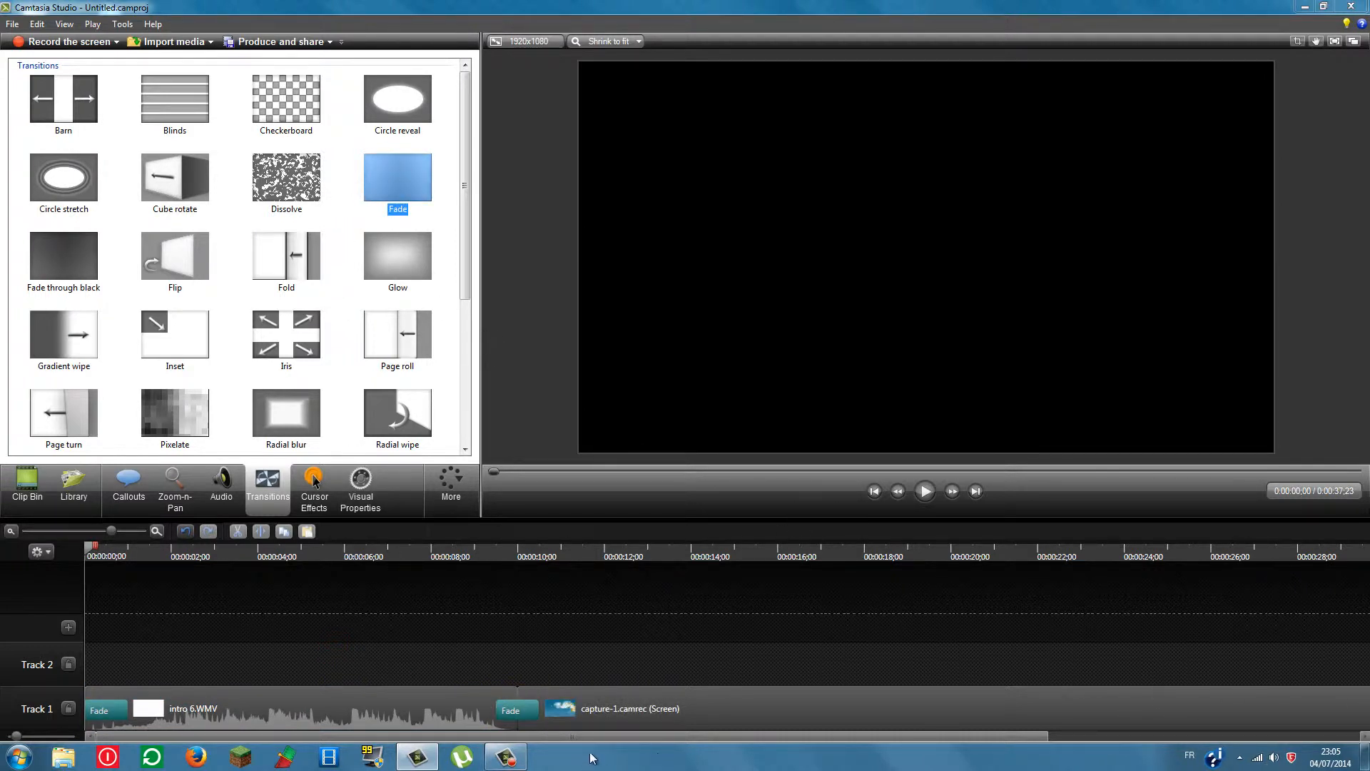
drag(600, 736, 1076, 761)
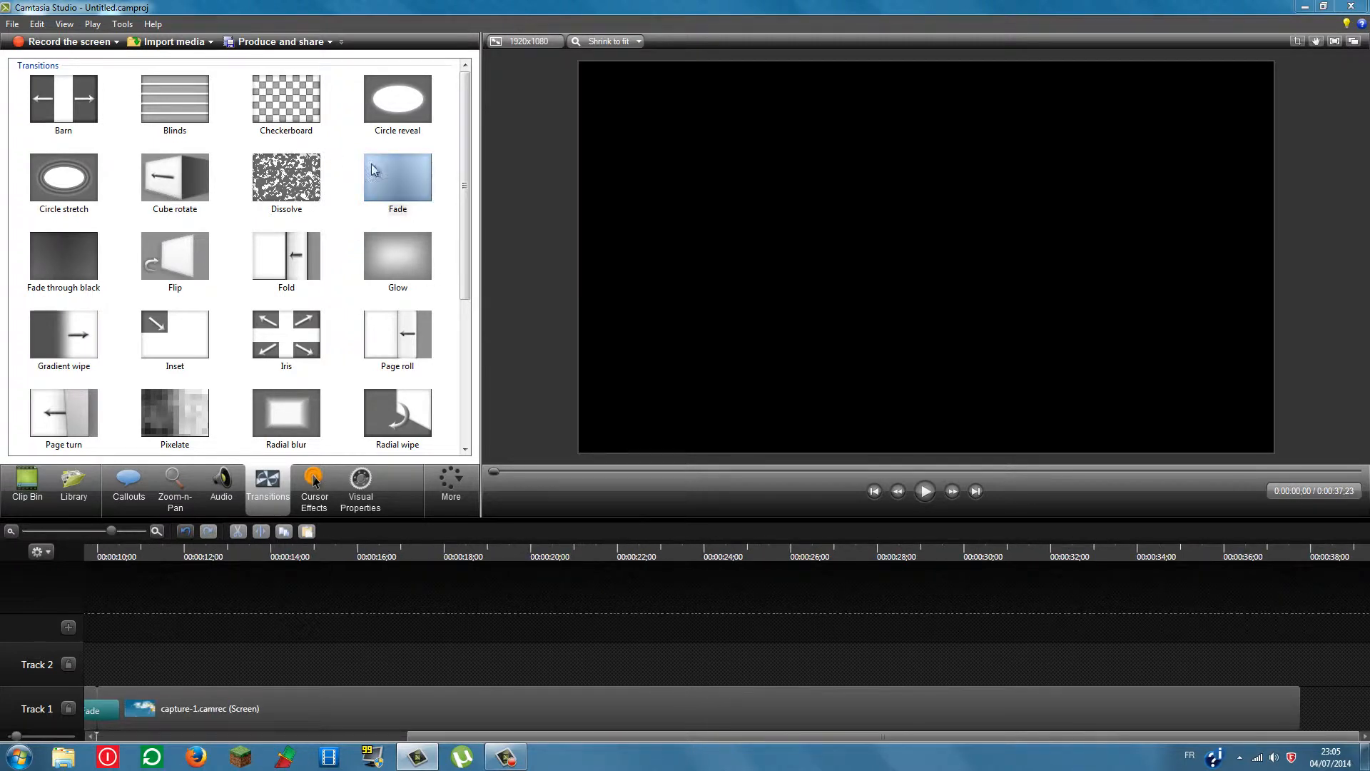
drag(371, 170, 1260, 661)
drag(600, 737, 353, 689)
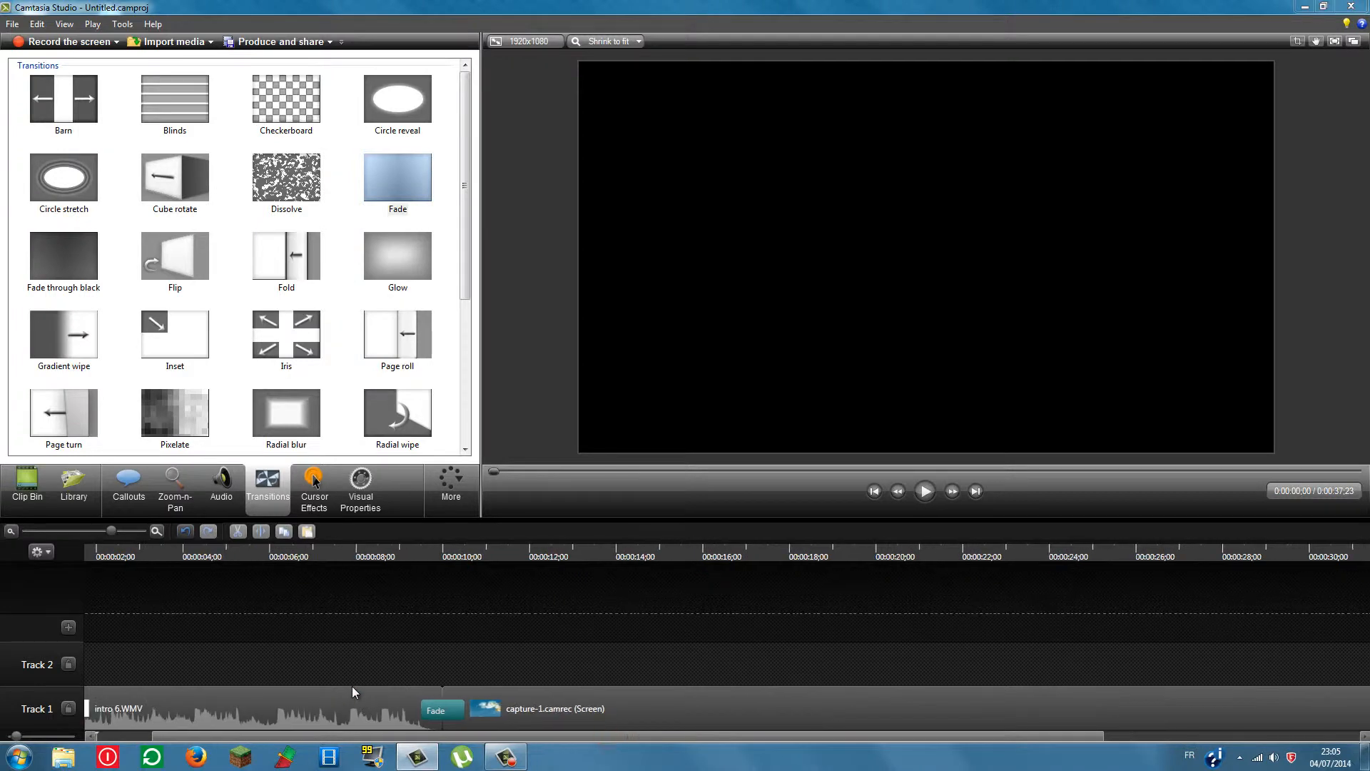
click(655, 710)
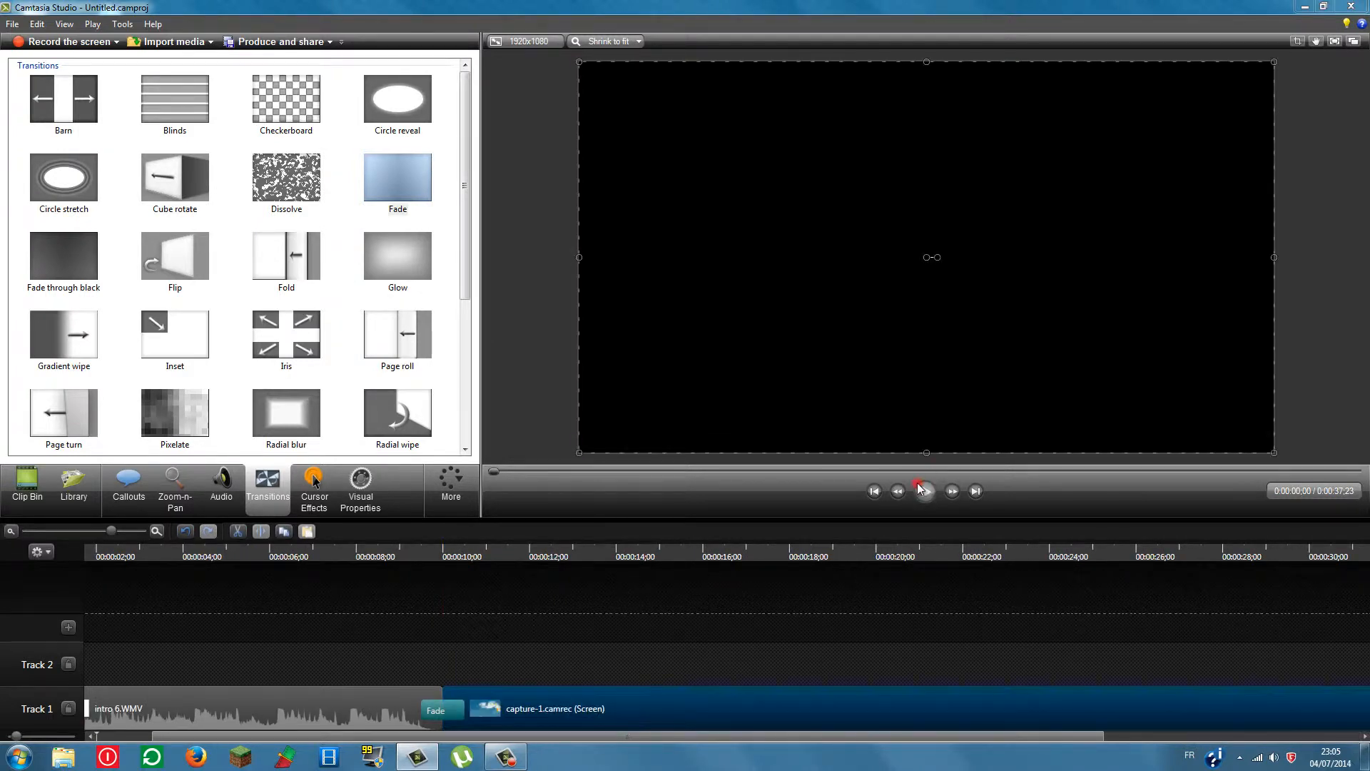
Preview the opening of the intro, and repeatedly lower the audio volume of the intro 6.WMV clip on Track 1.
click(923, 490)
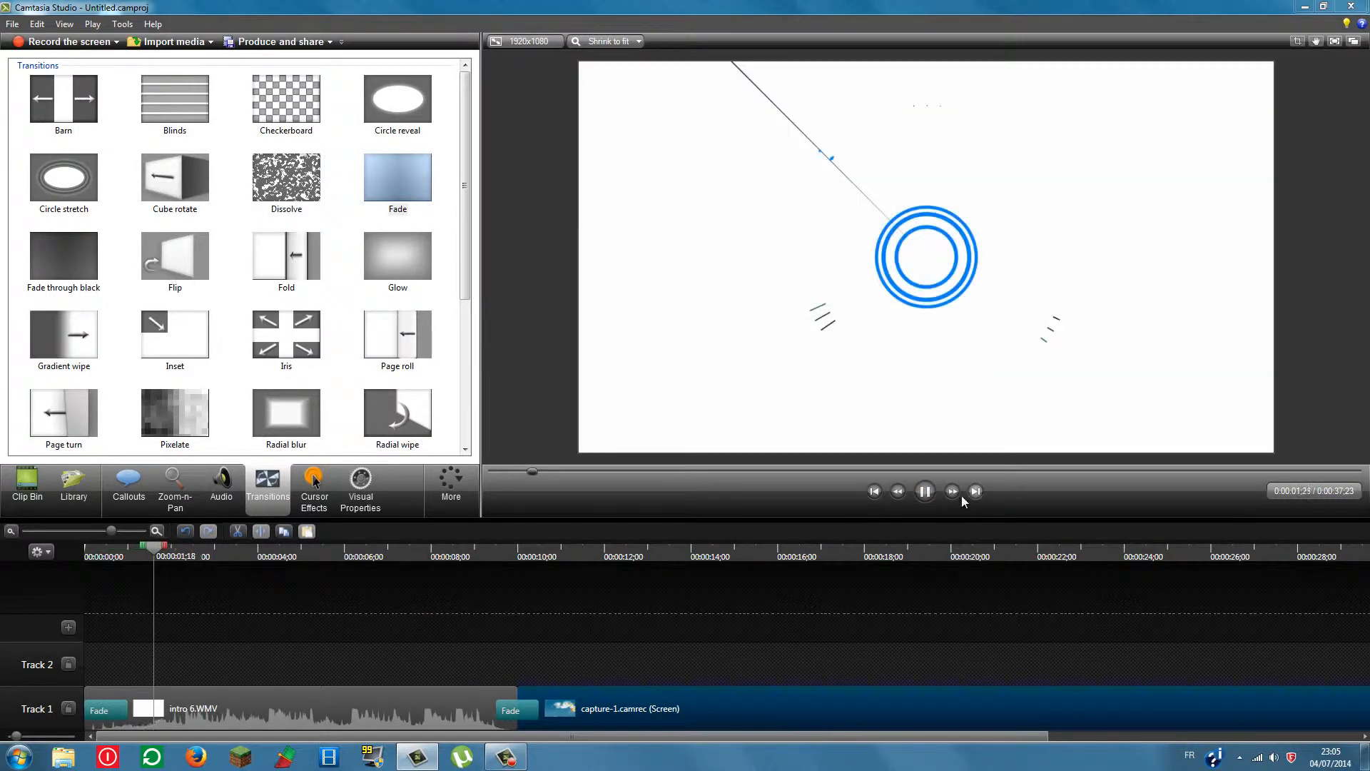
click(925, 491)
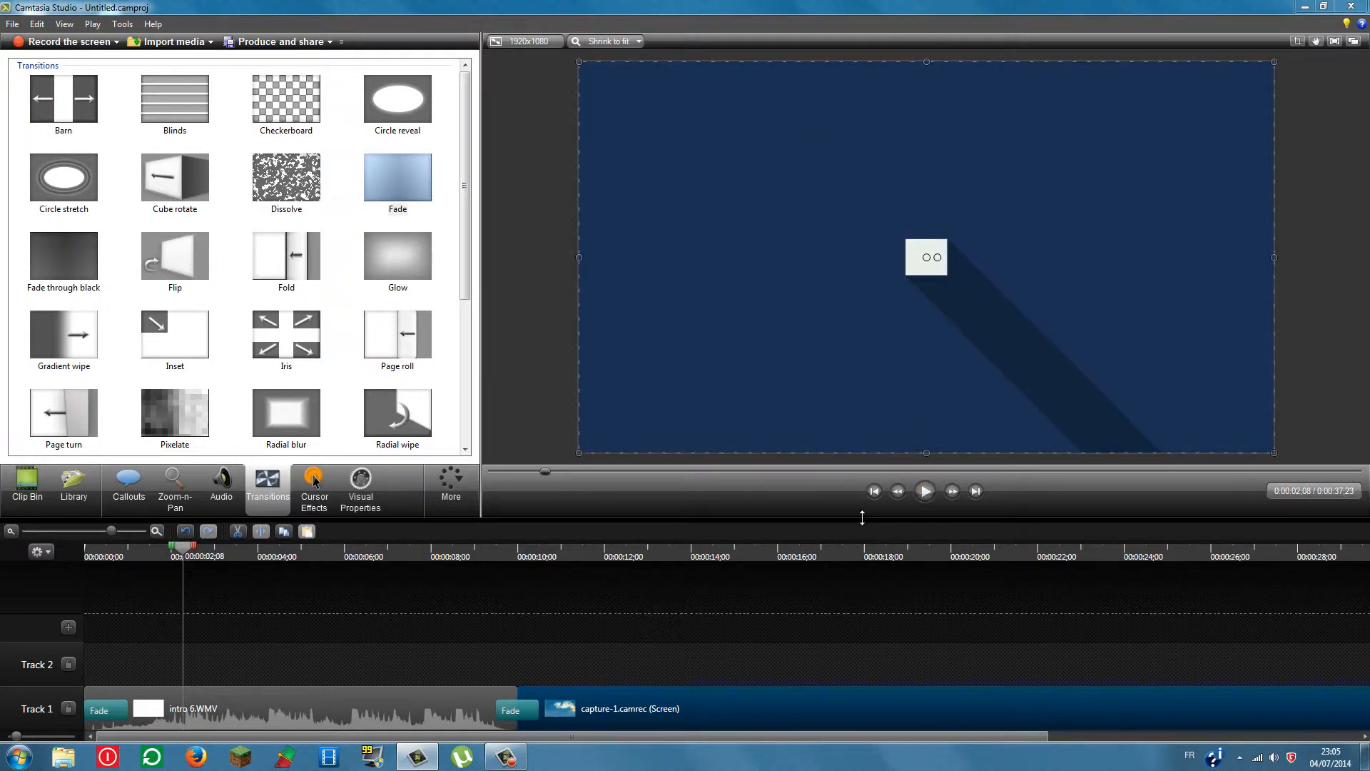
click(429, 728)
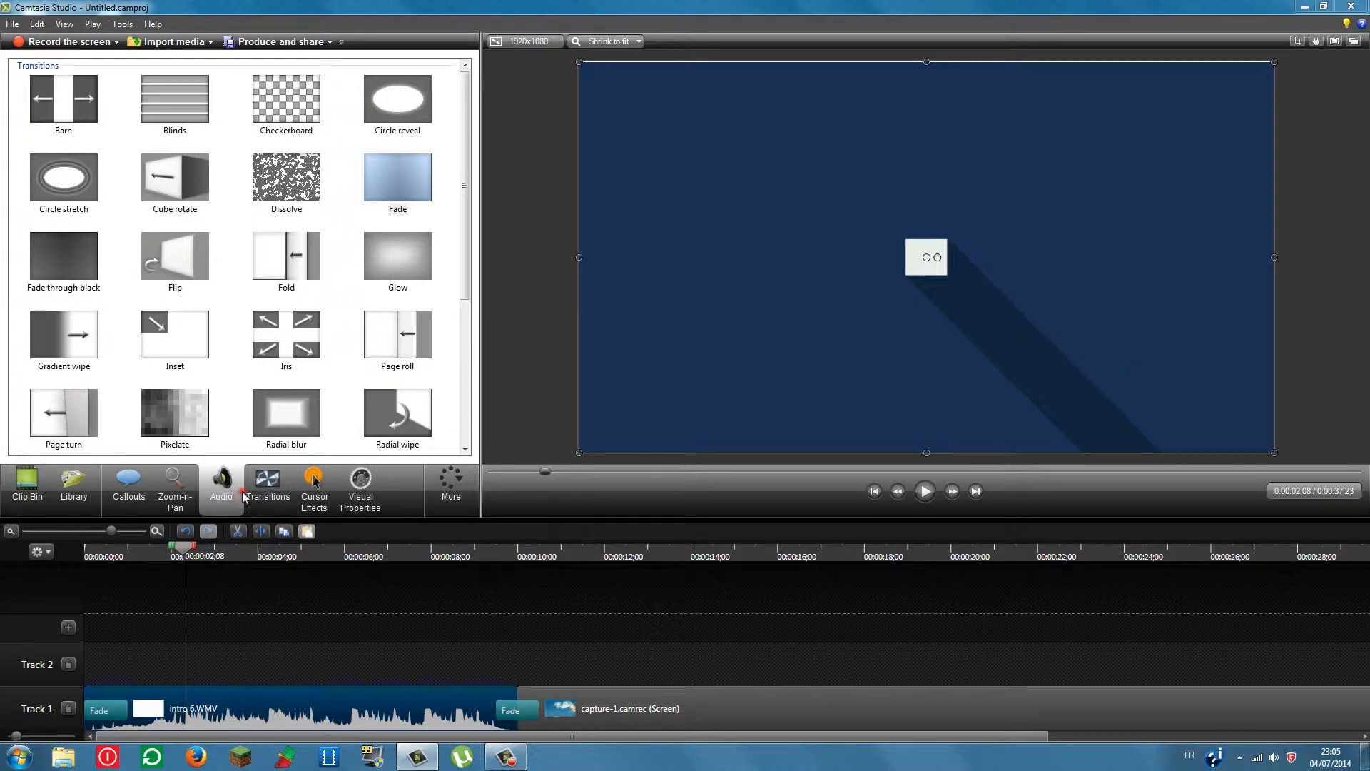
click(221, 485)
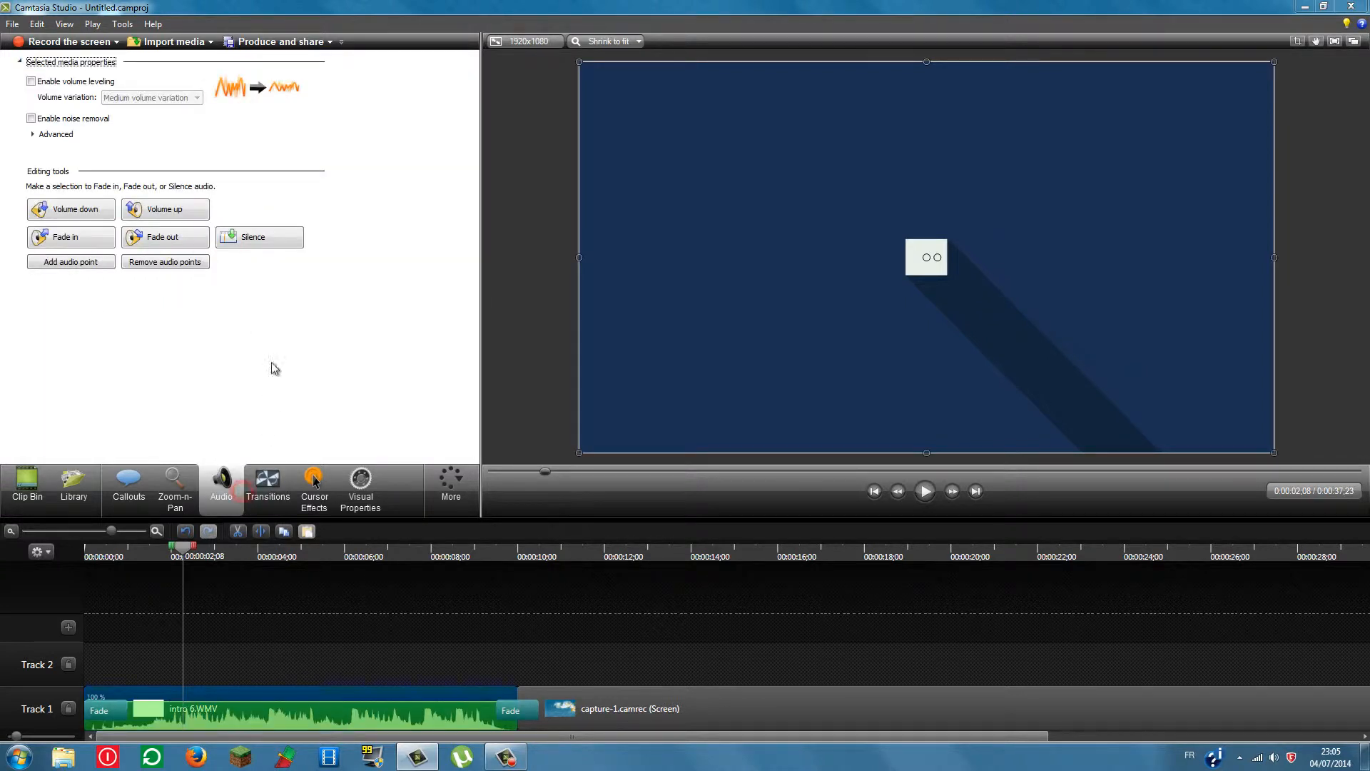
click(81, 223)
click(82, 222)
click(84, 220)
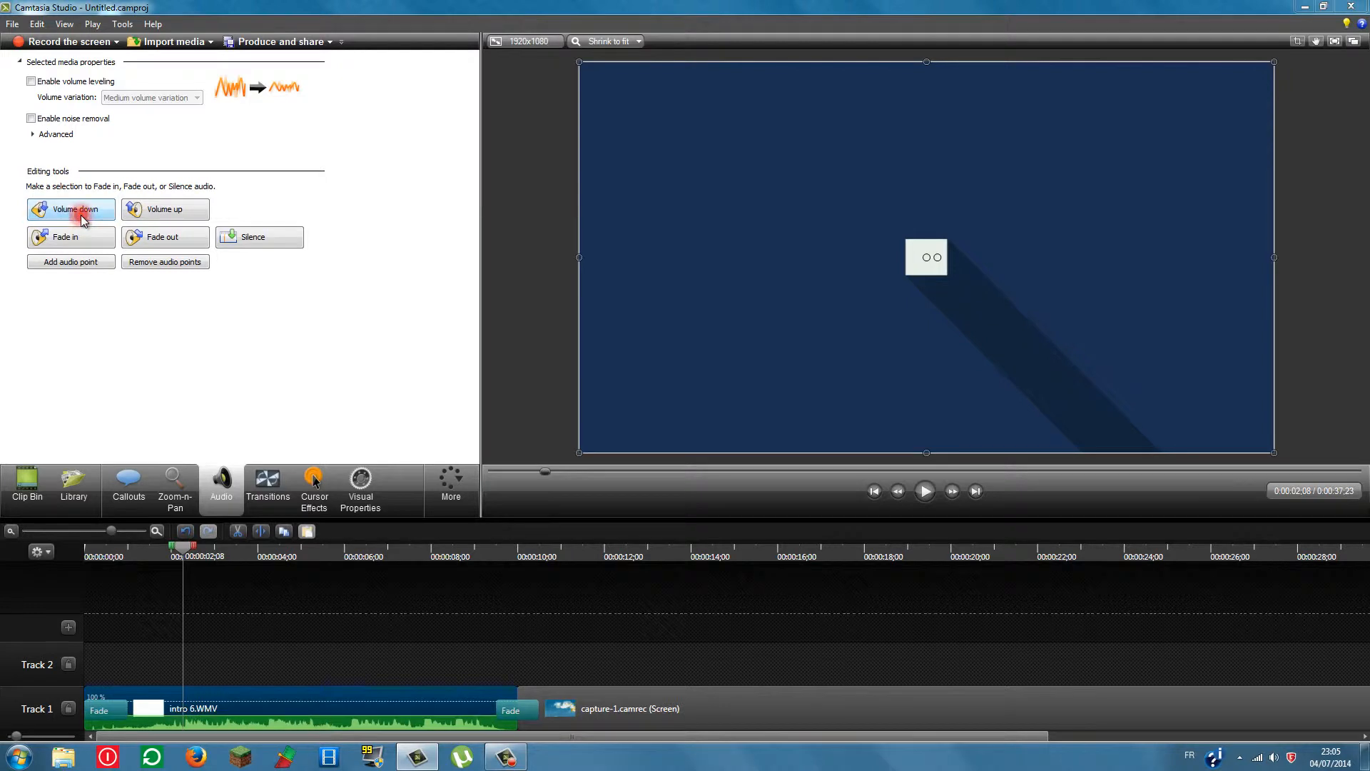
click(83, 220)
click(82, 219)
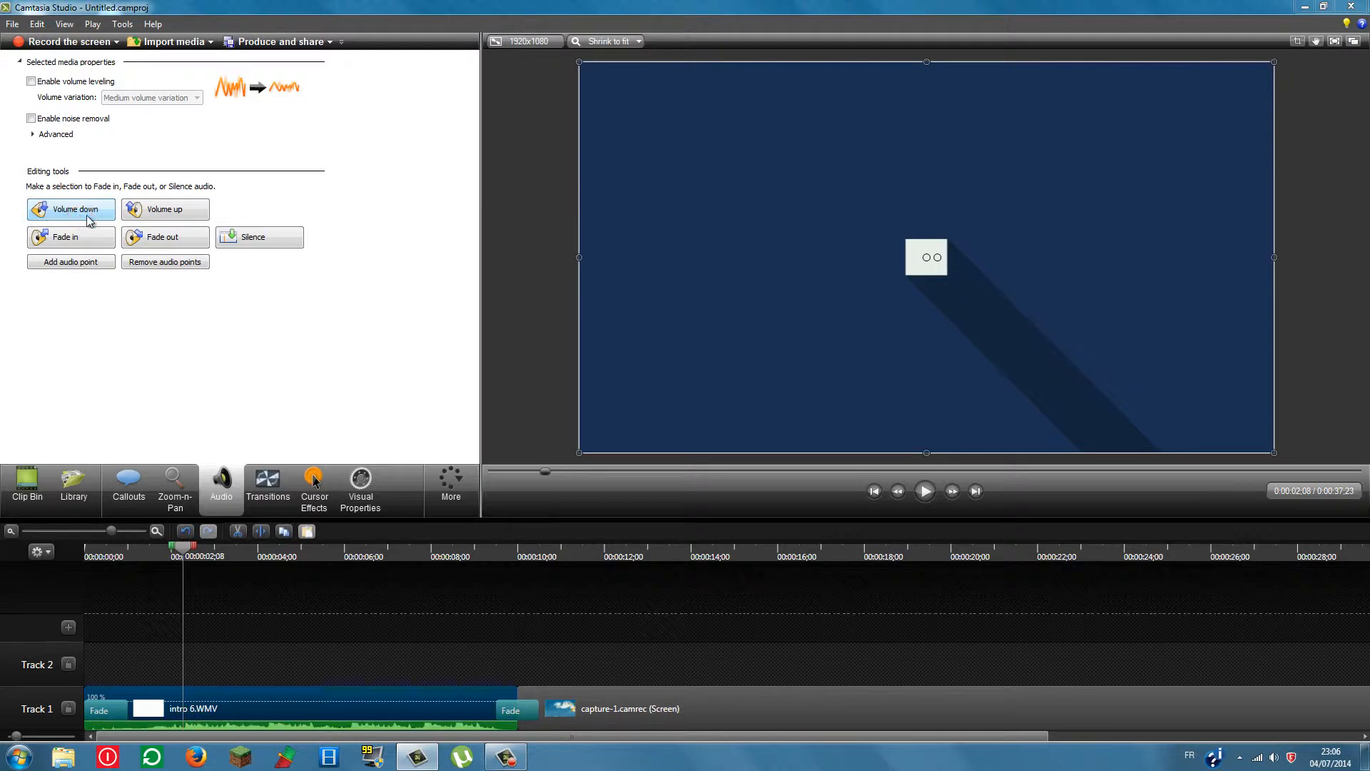
click(82, 218)
Lower the intro 6.WMV audio volume further while checking it in playback, and play on into the screen recording.
click(925, 491)
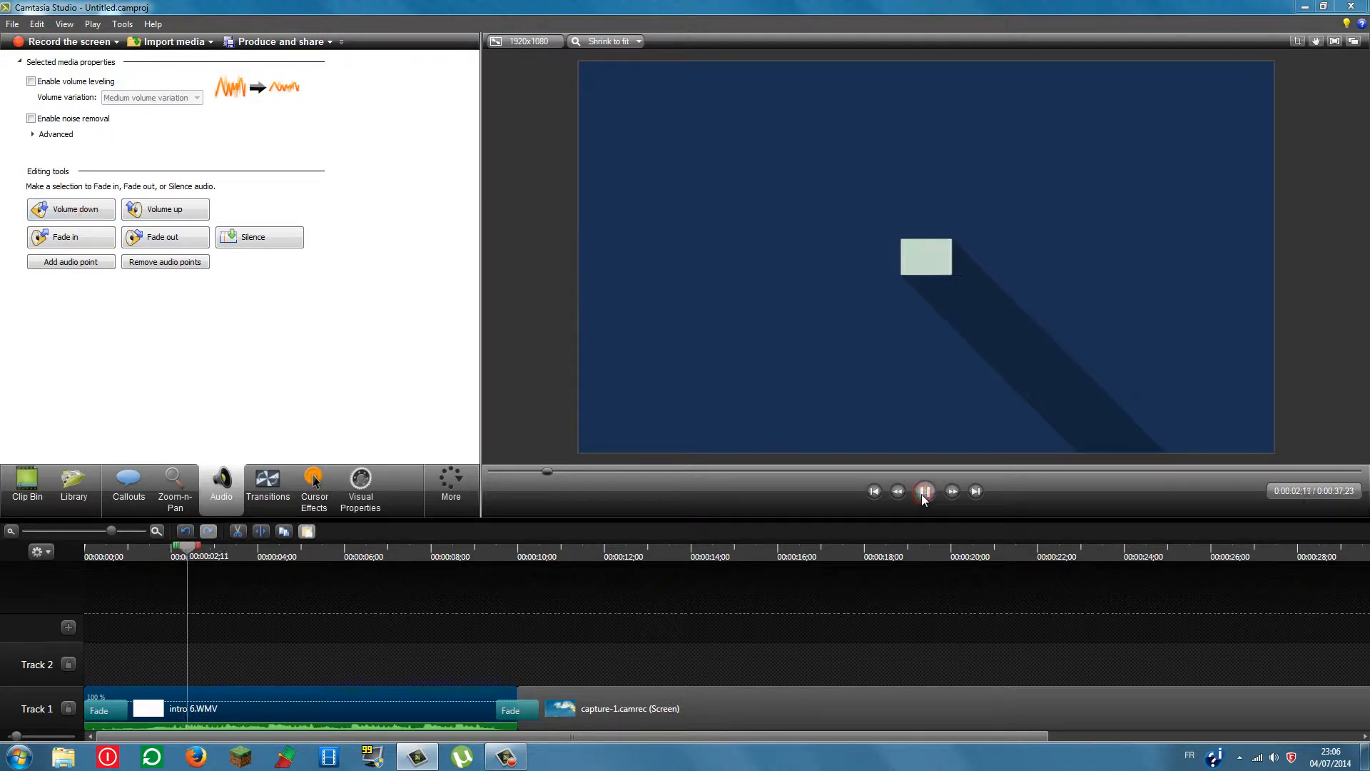
click(91, 212)
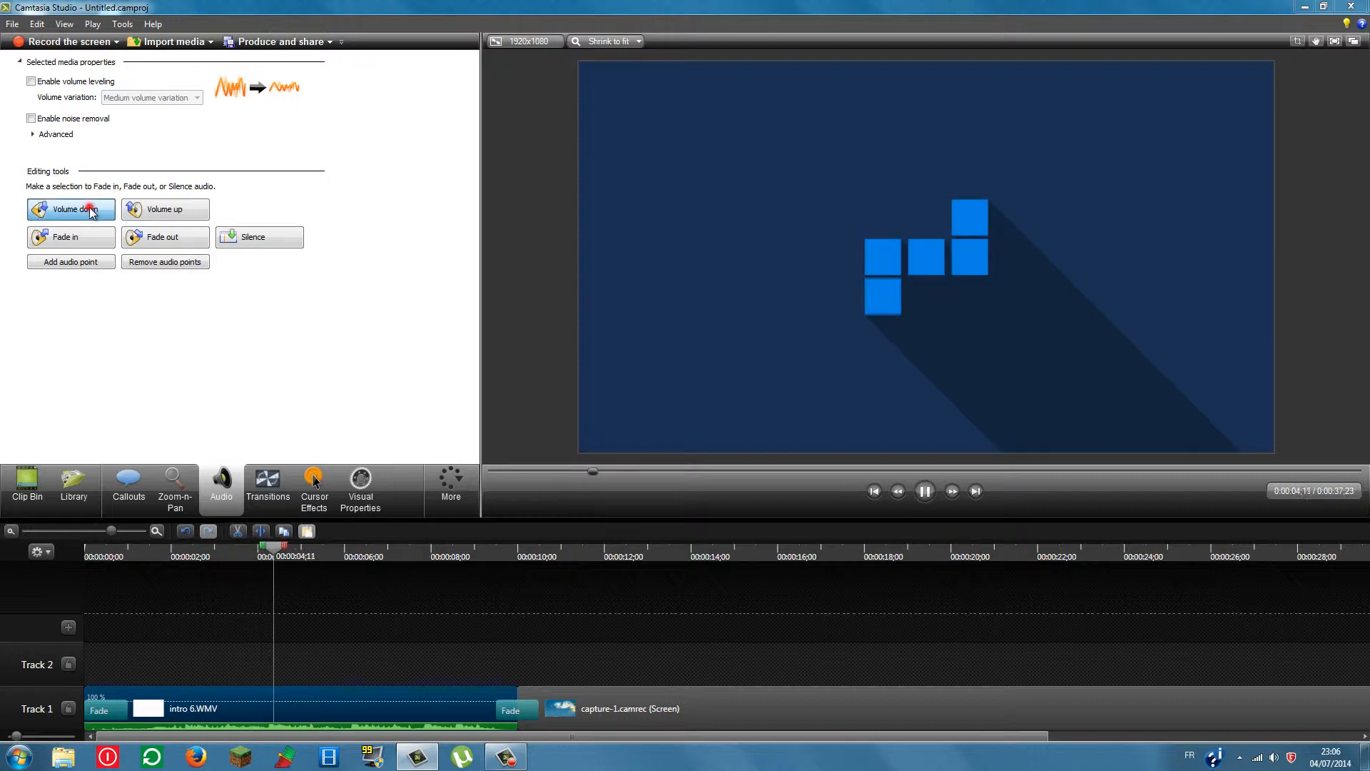
click(91, 212)
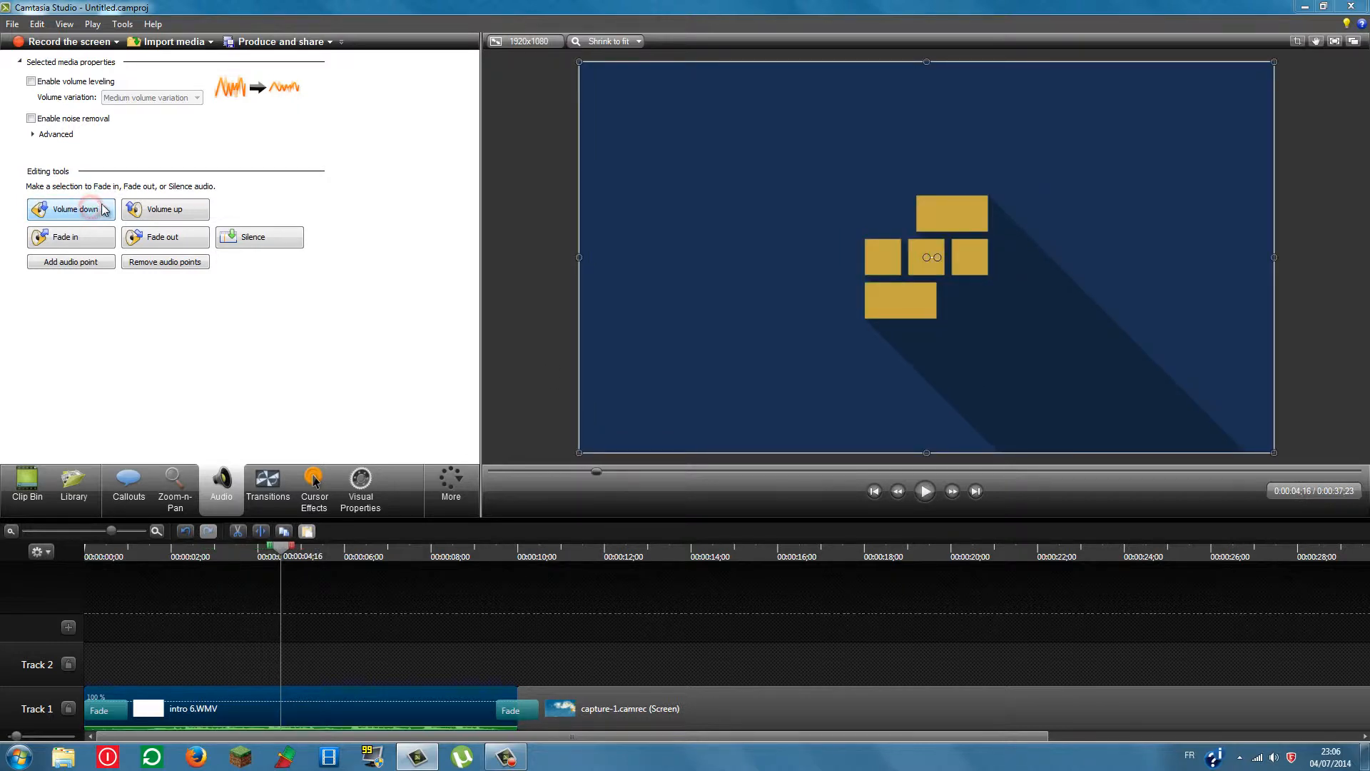
click(91, 212)
click(923, 491)
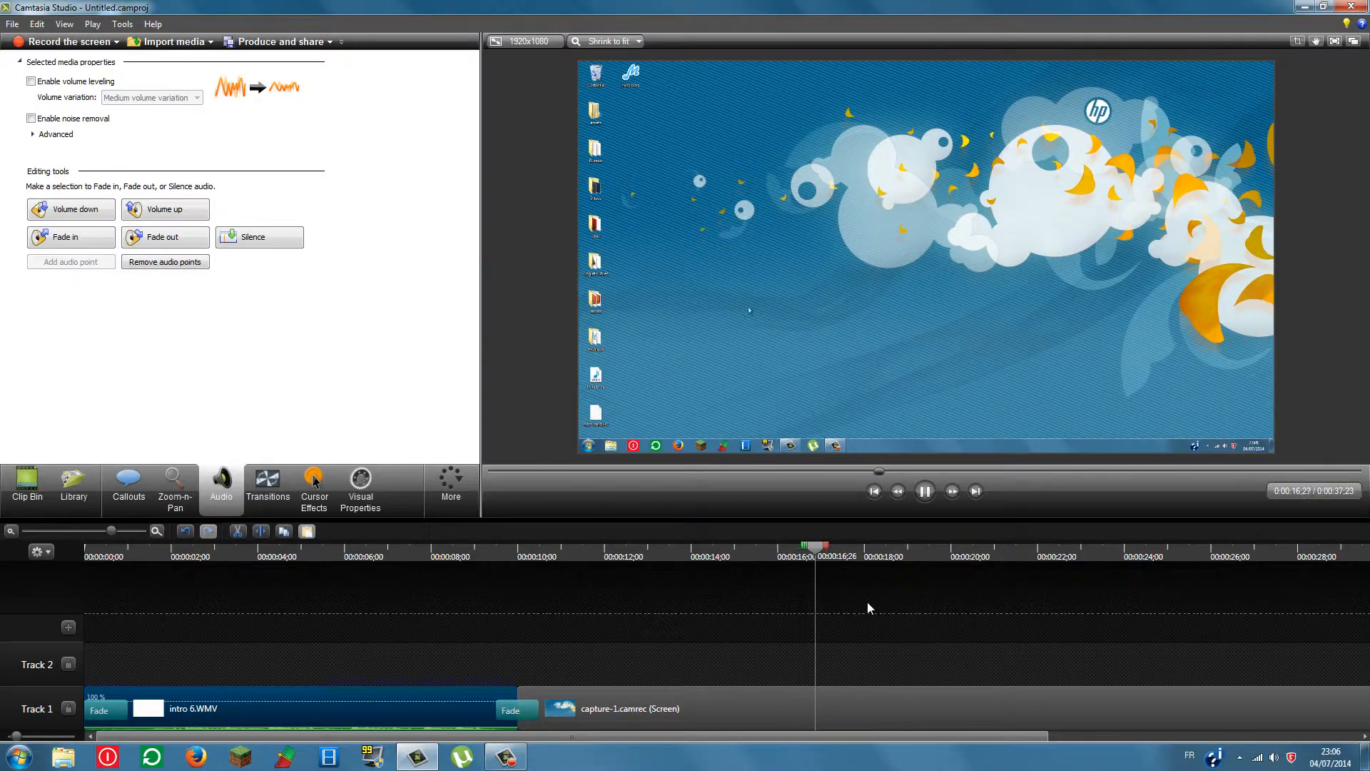
Open the cursor effects for the capture-1 screen clip, try a cursor size of 5,00 and restore it to 1,00.
click(314, 499)
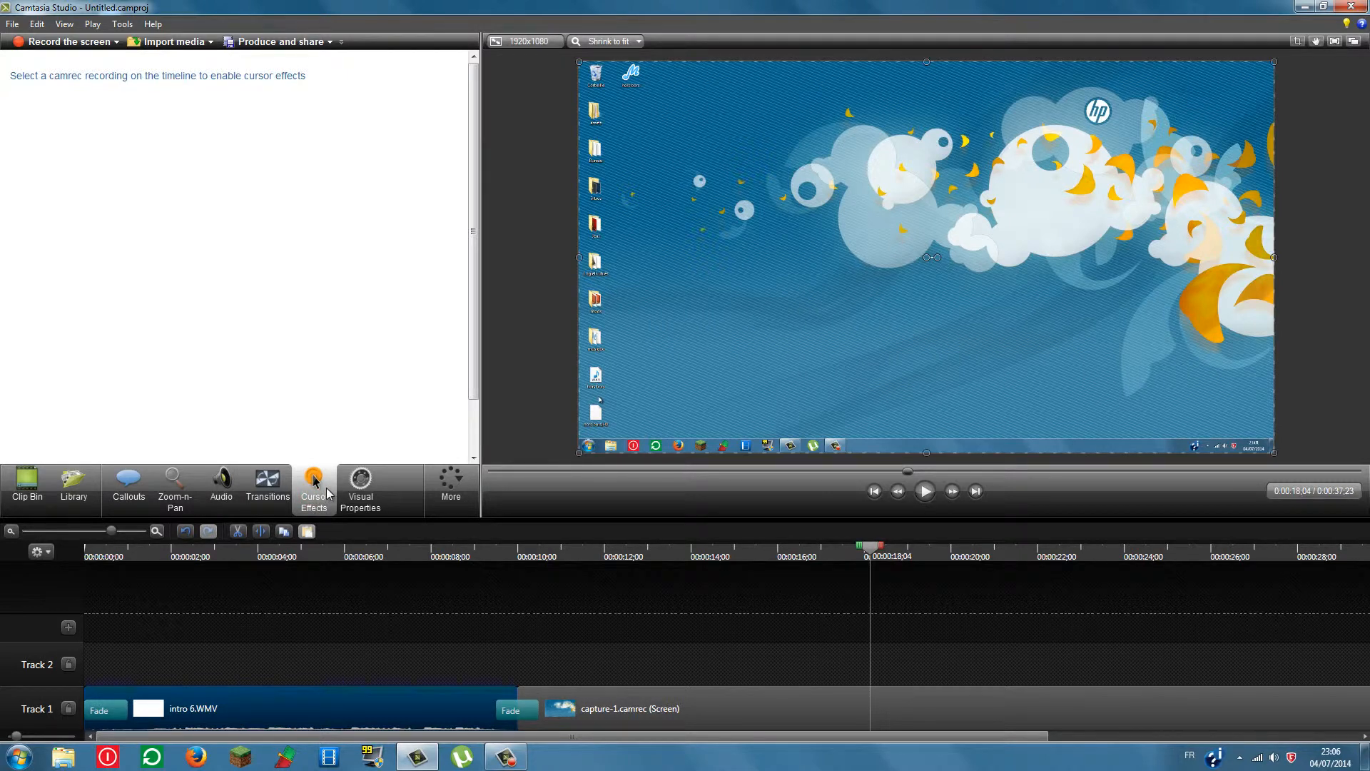
click(738, 717)
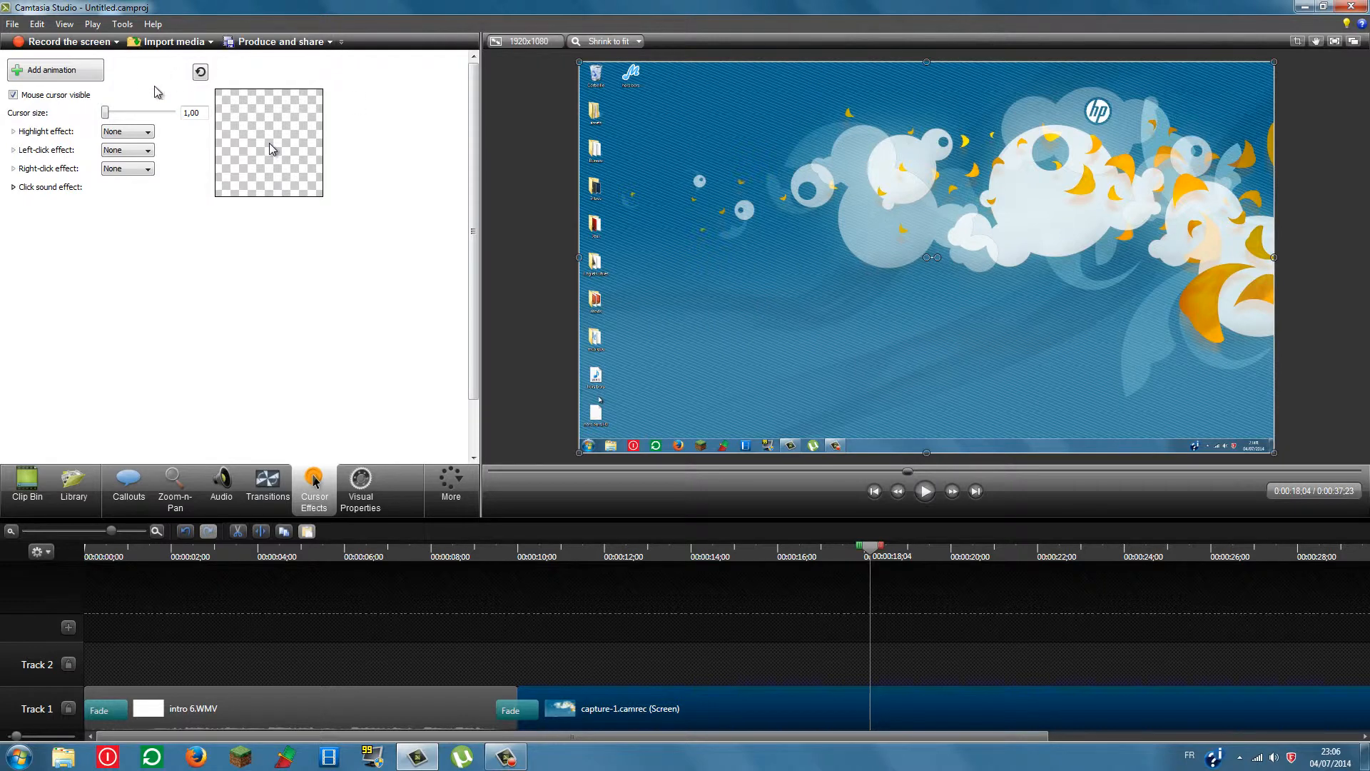
click(105, 112)
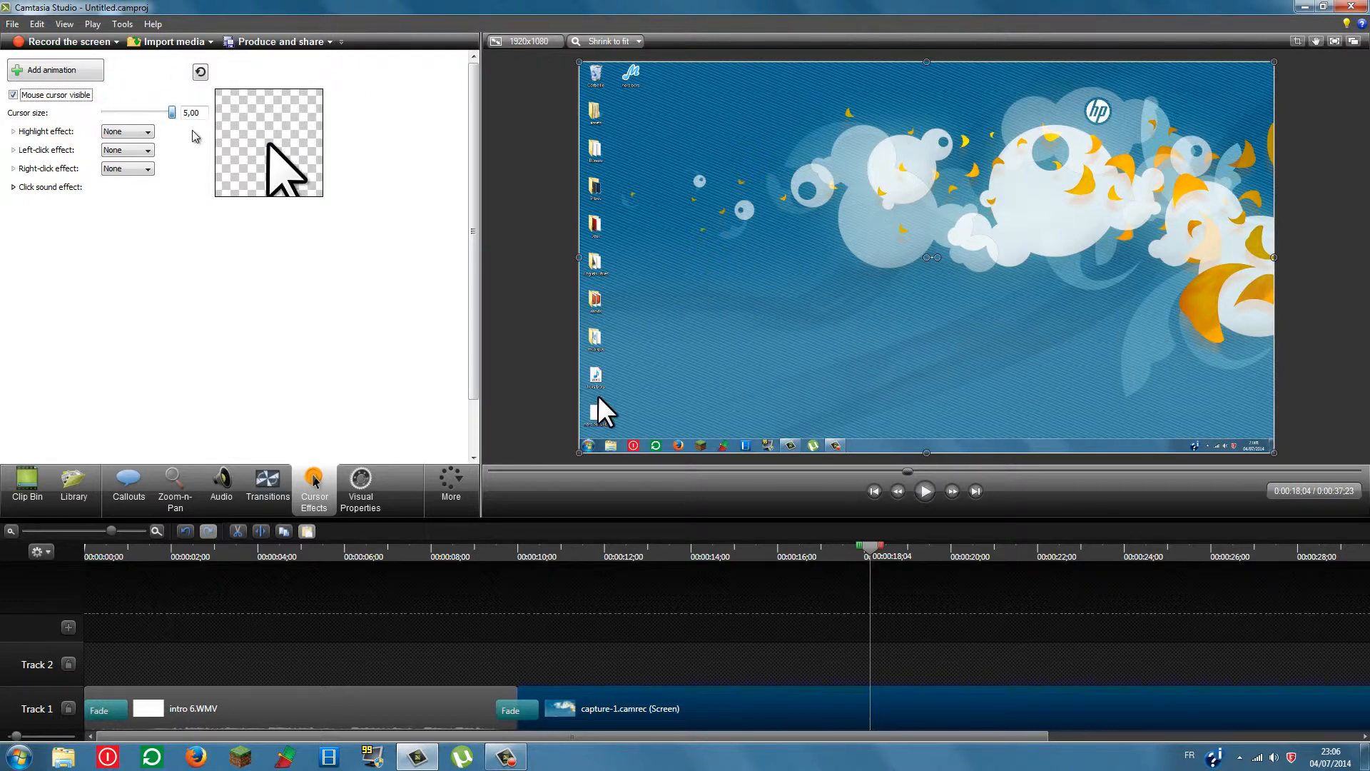
drag(172, 112, 1, 130)
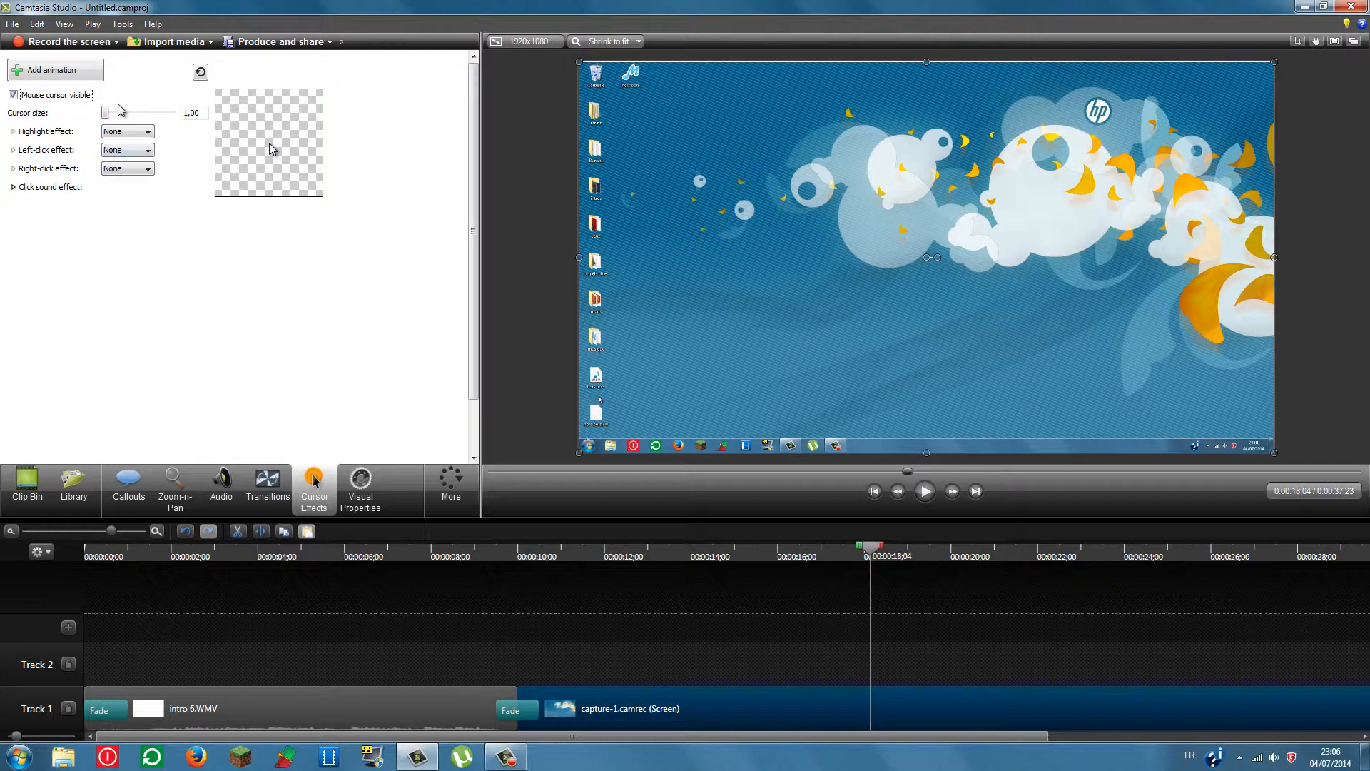
Try the Highlight, Spotlight and Magnify cursor highlight effects on the capture-1 screen clip, and reset the highlight effect to None.
click(143, 132)
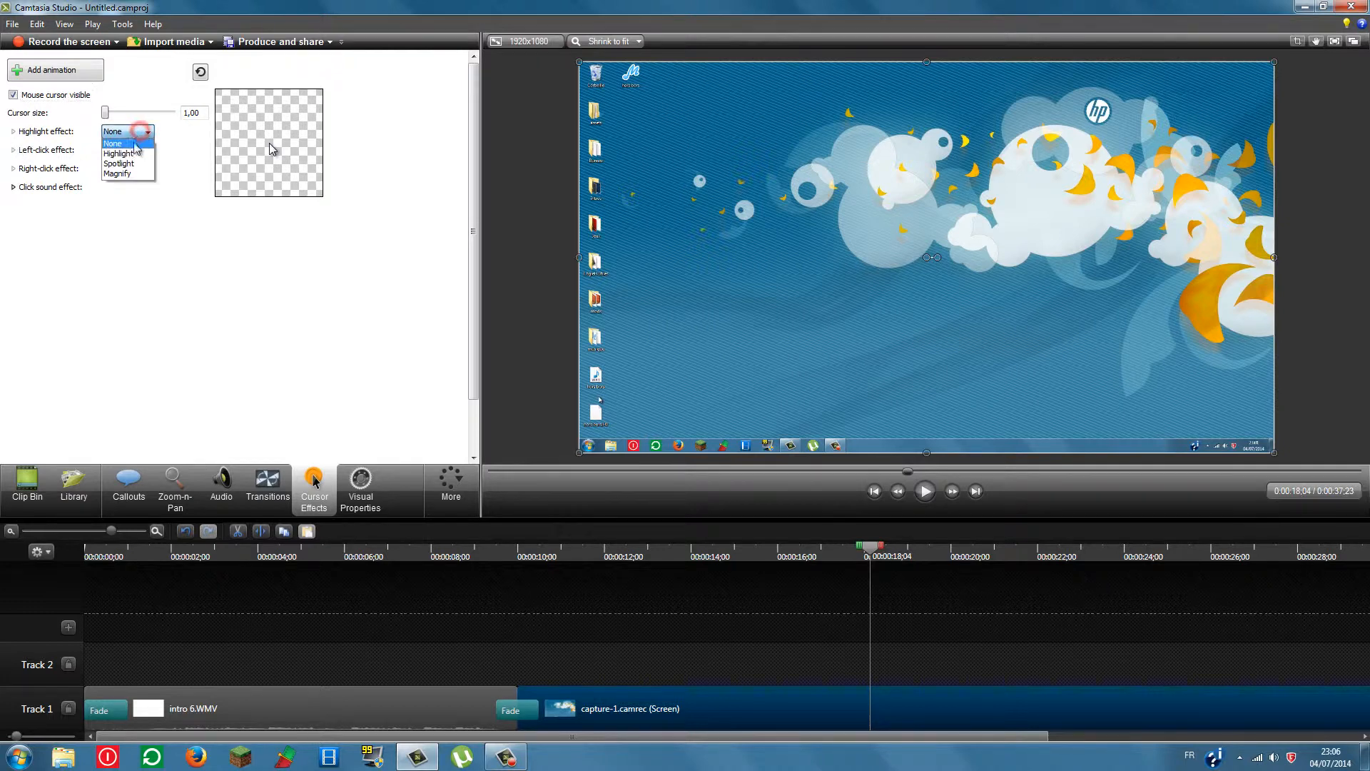
click(127, 150)
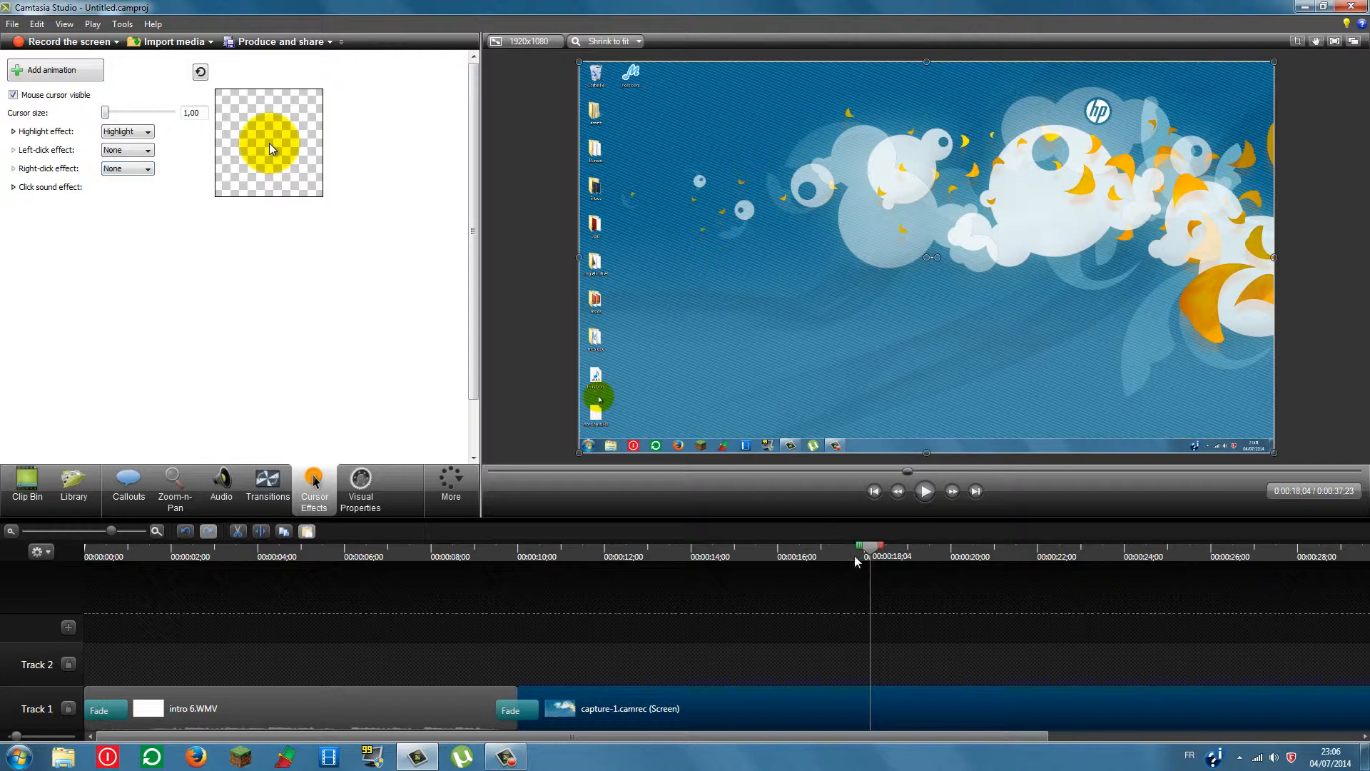
drag(876, 551, 837, 564)
click(147, 132)
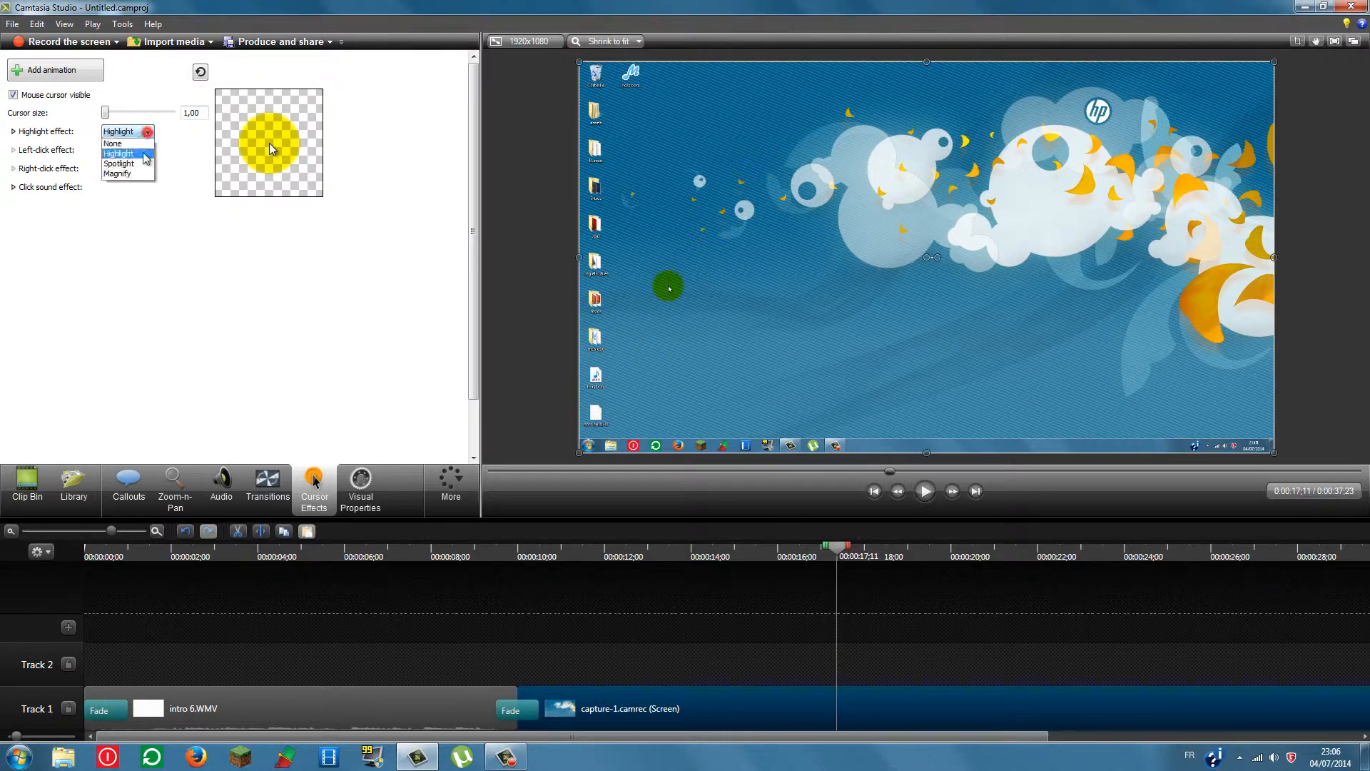
click(141, 165)
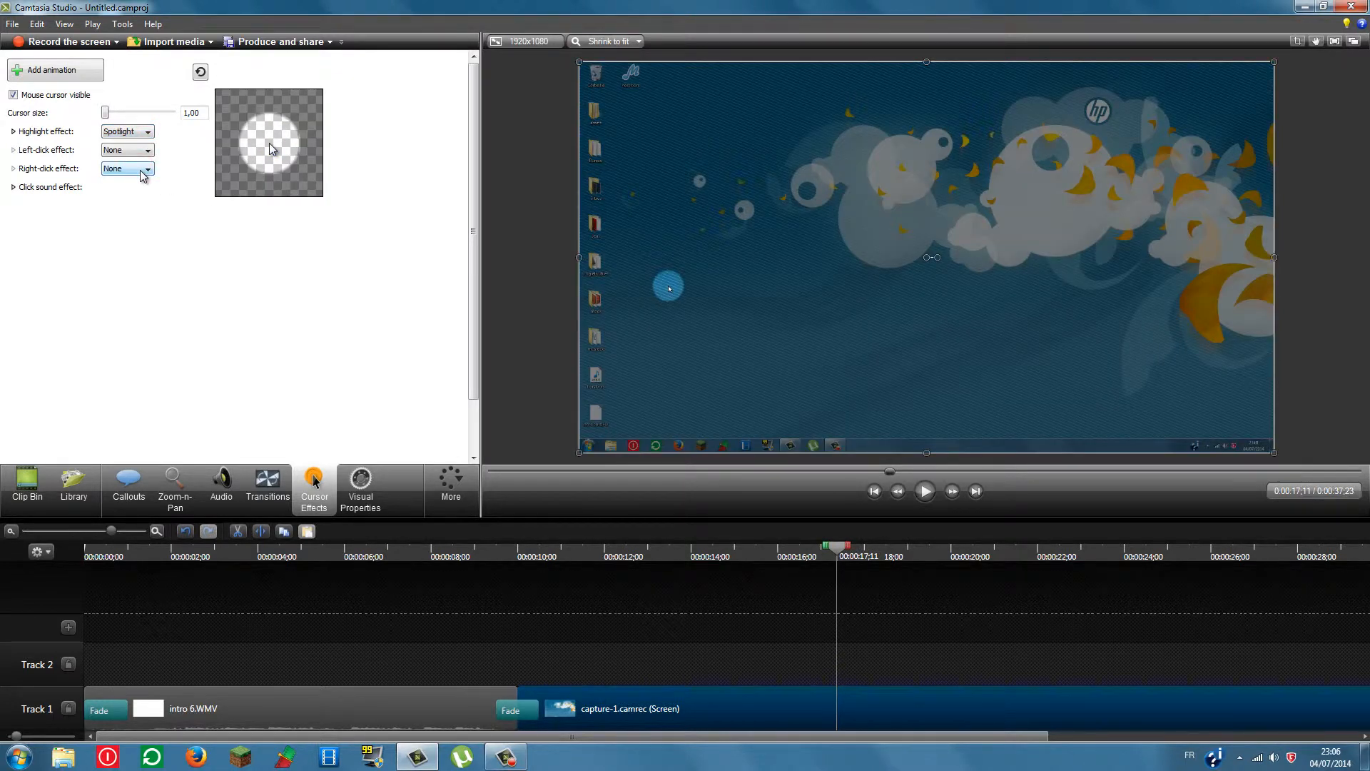
click(147, 131)
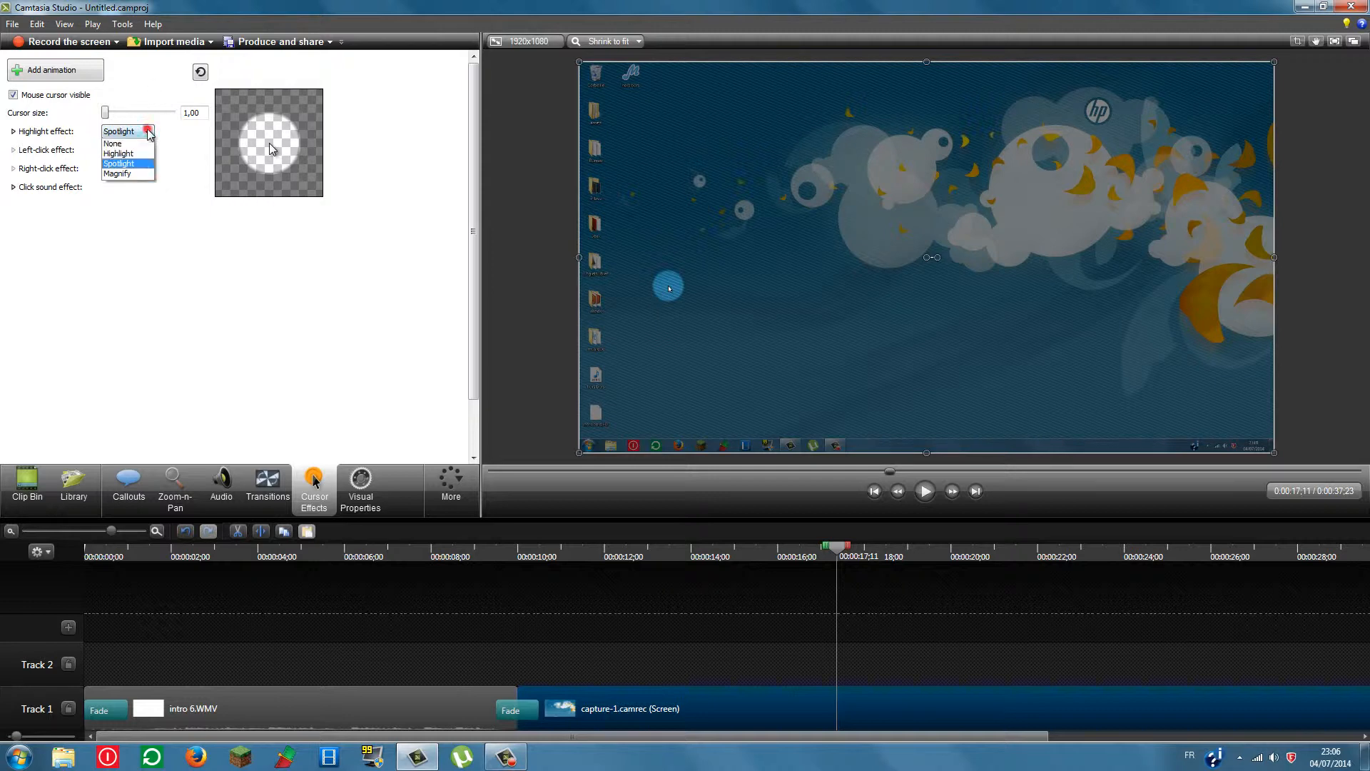
click(146, 173)
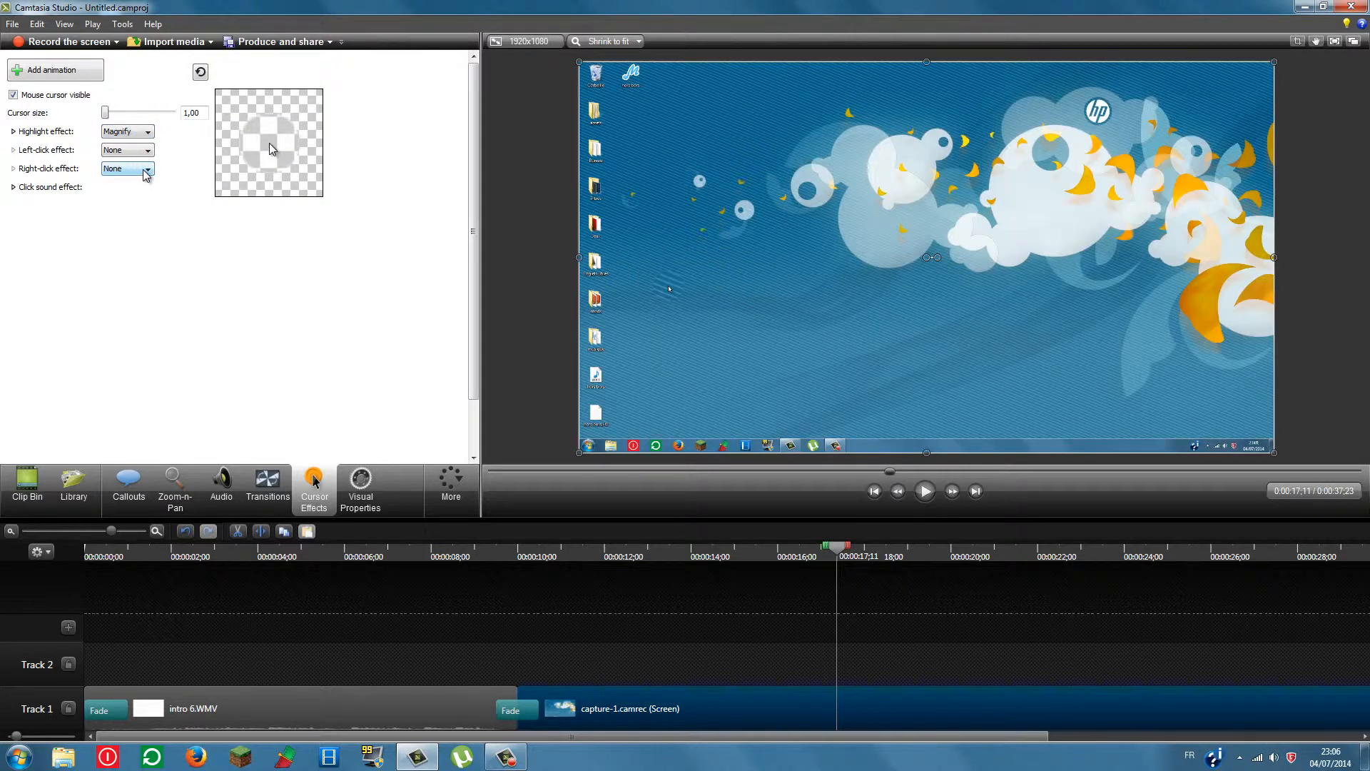
click(148, 131)
click(142, 144)
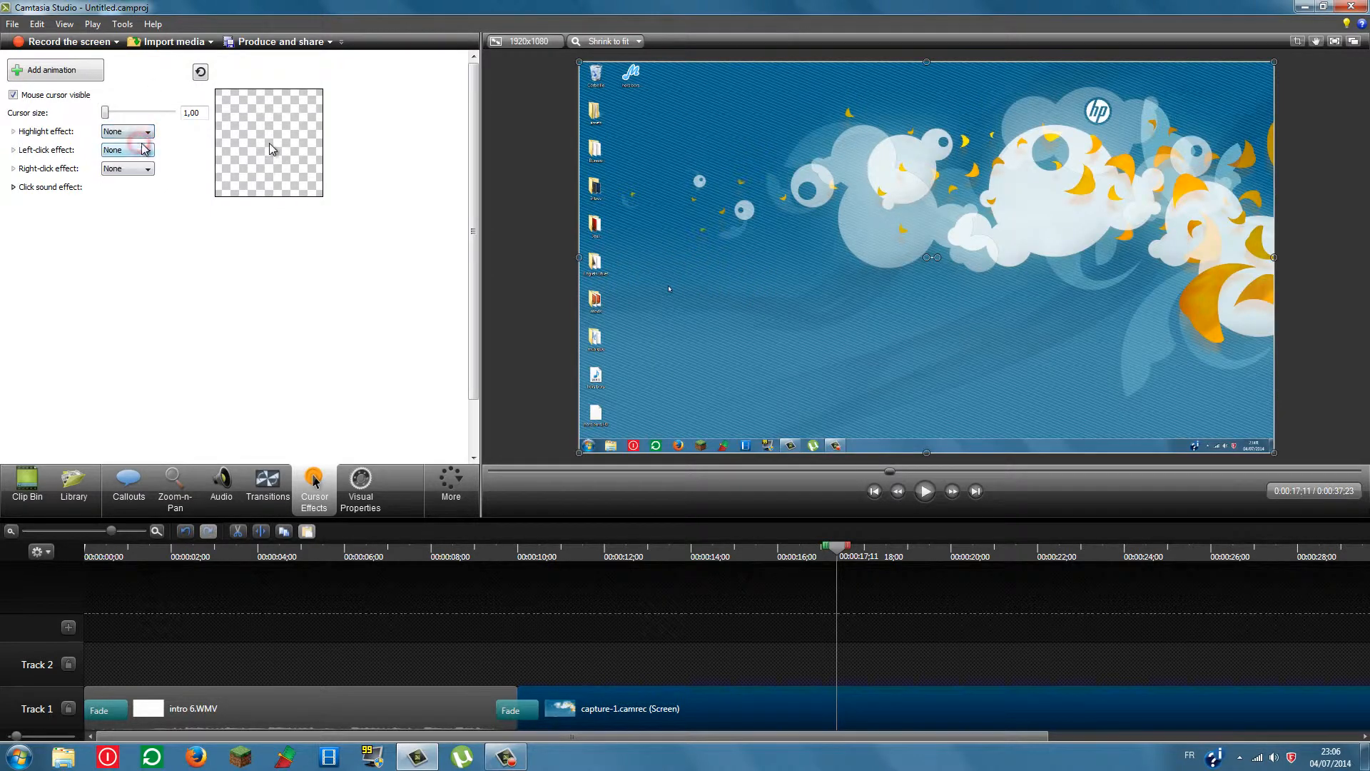
Set the left-click effect of the capture-1 screen clip to Rings.
click(145, 150)
click(136, 172)
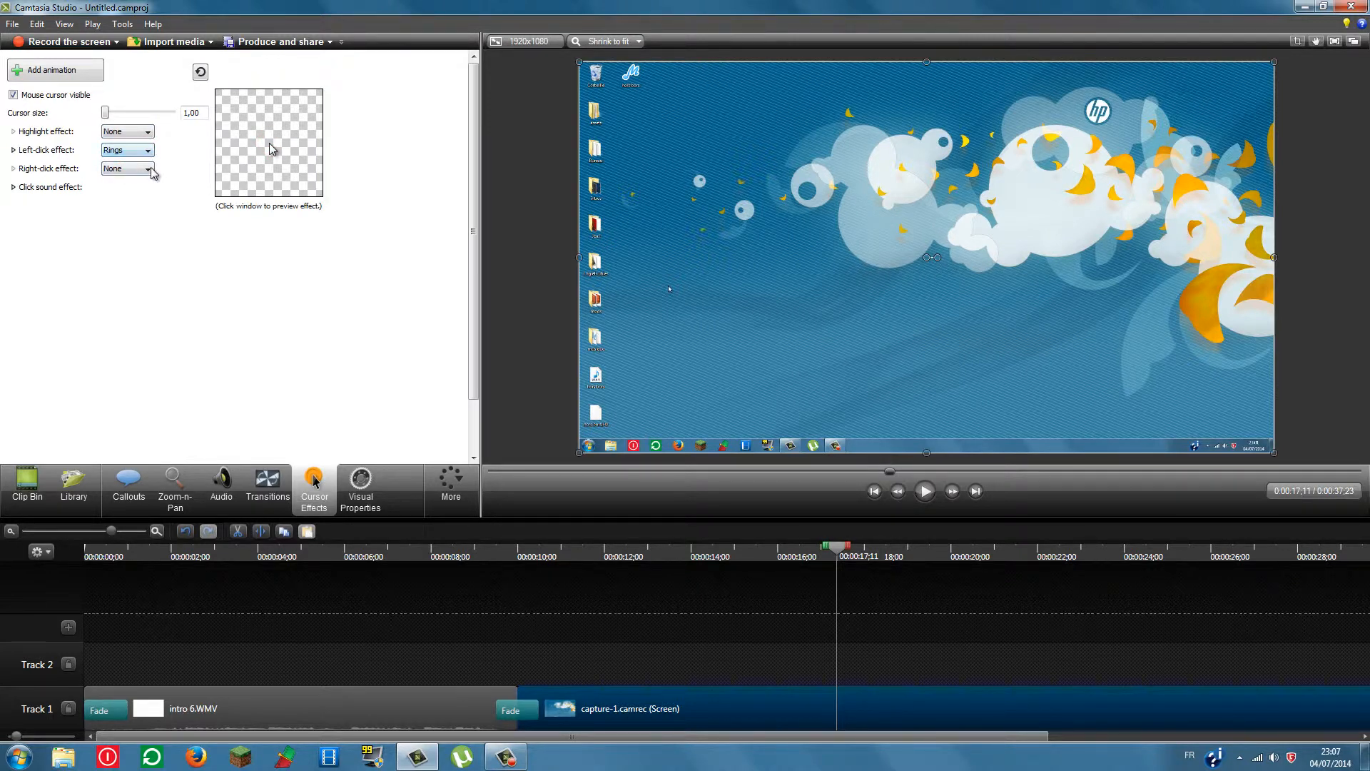
Try Warp and Rings as the right-click effect of the capture-1 screen clip, and reset it to None.
click(148, 169)
click(132, 200)
click(147, 169)
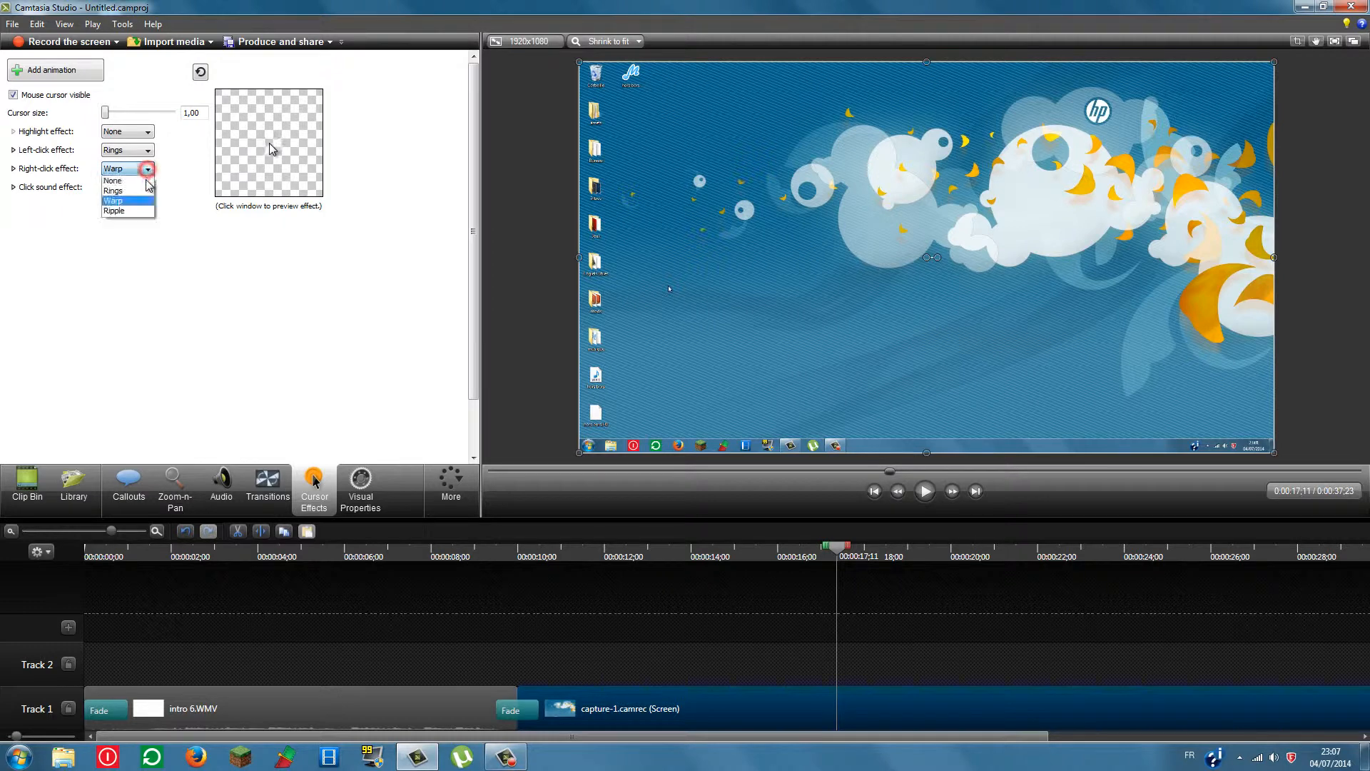
click(146, 186)
click(146, 169)
click(140, 191)
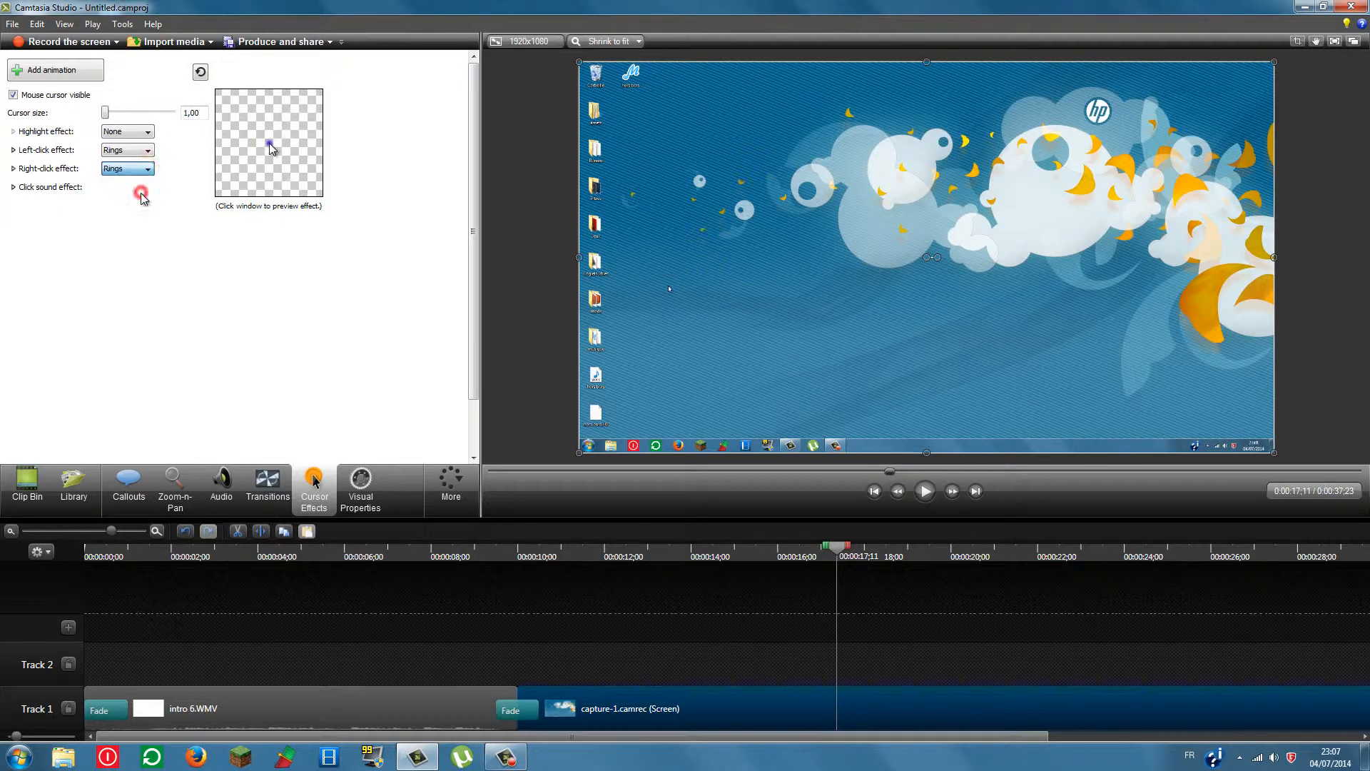
click(147, 169)
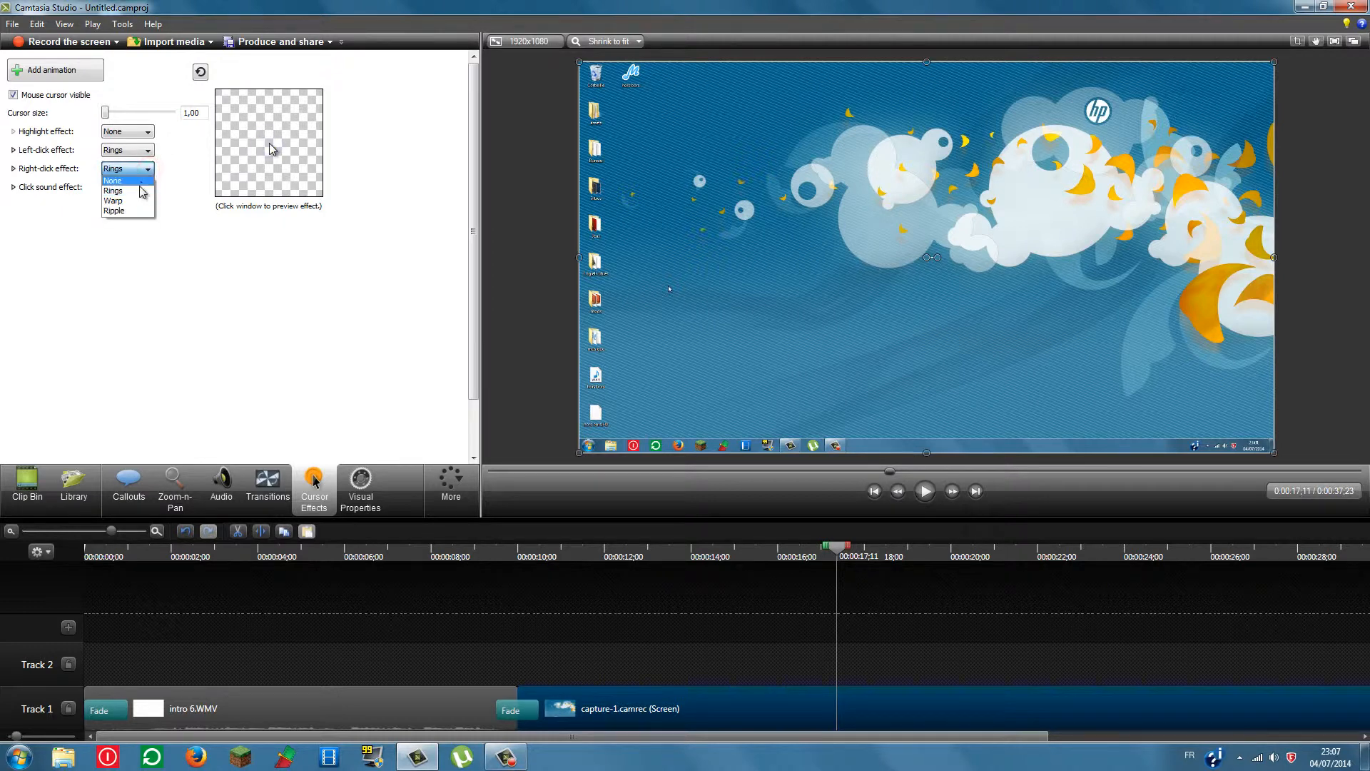
click(140, 190)
Try Warp and Ripple as the left-click effect of the capture-1 screen clip, and return it to Rings.
click(147, 151)
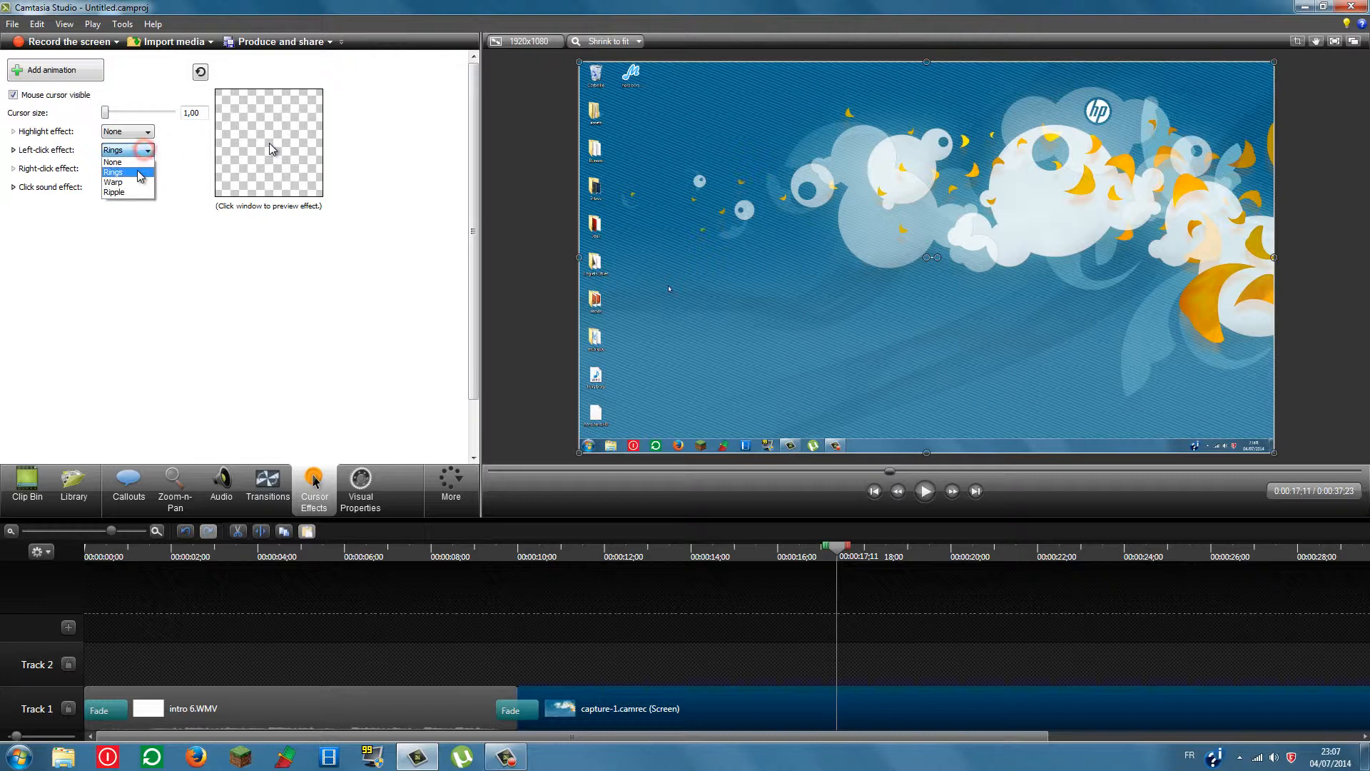
click(123, 182)
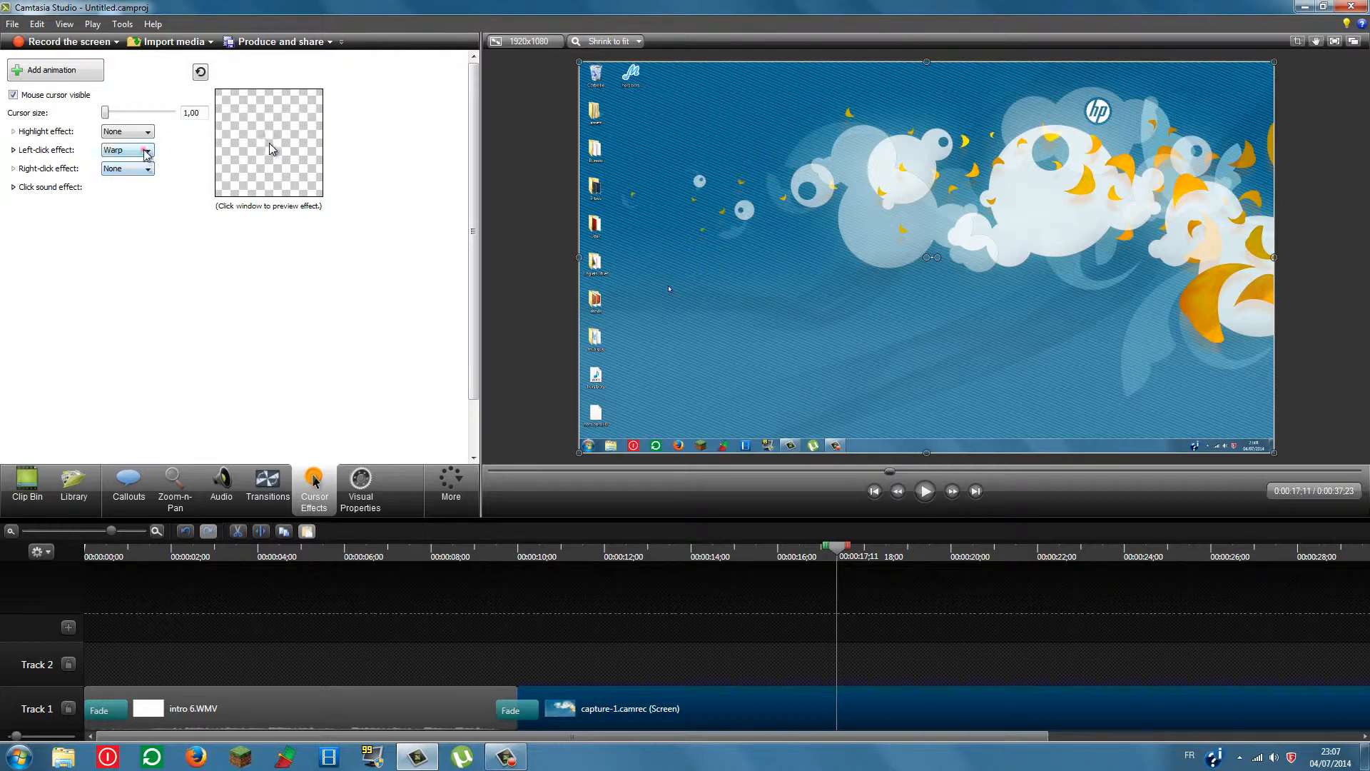
click(146, 151)
click(124, 191)
click(149, 153)
click(145, 172)
Play the capture-1 recording from near its start to preview the Rings left-click effect.
drag(837, 557, 505, 584)
click(925, 491)
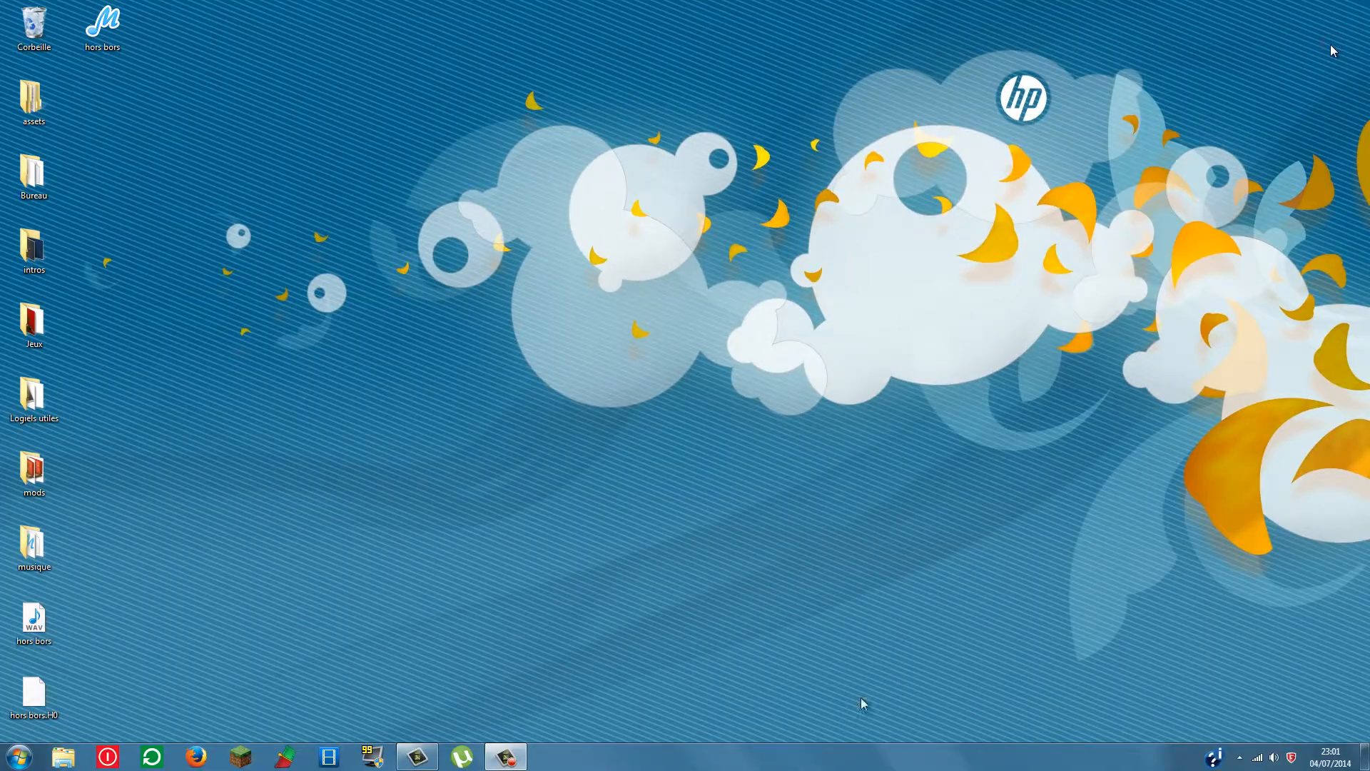
click(505, 756)
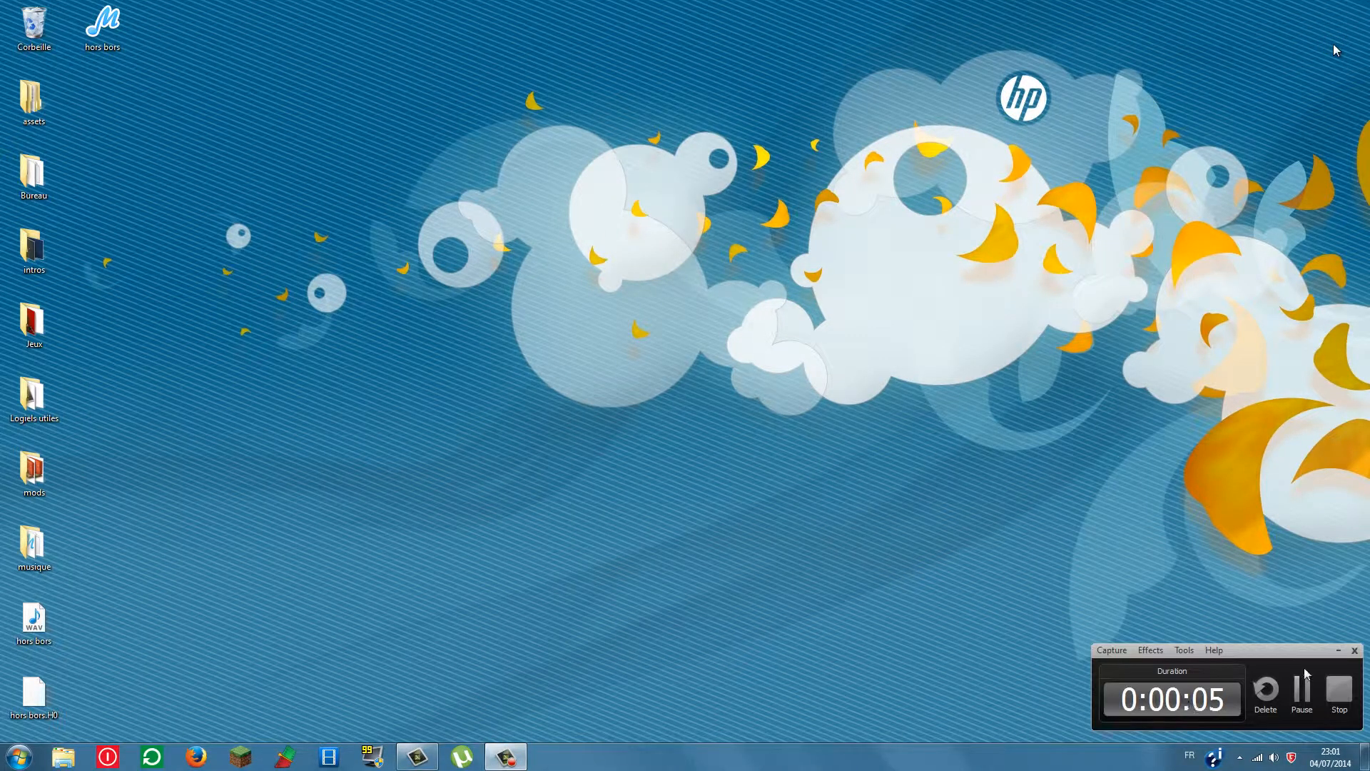
click(1337, 652)
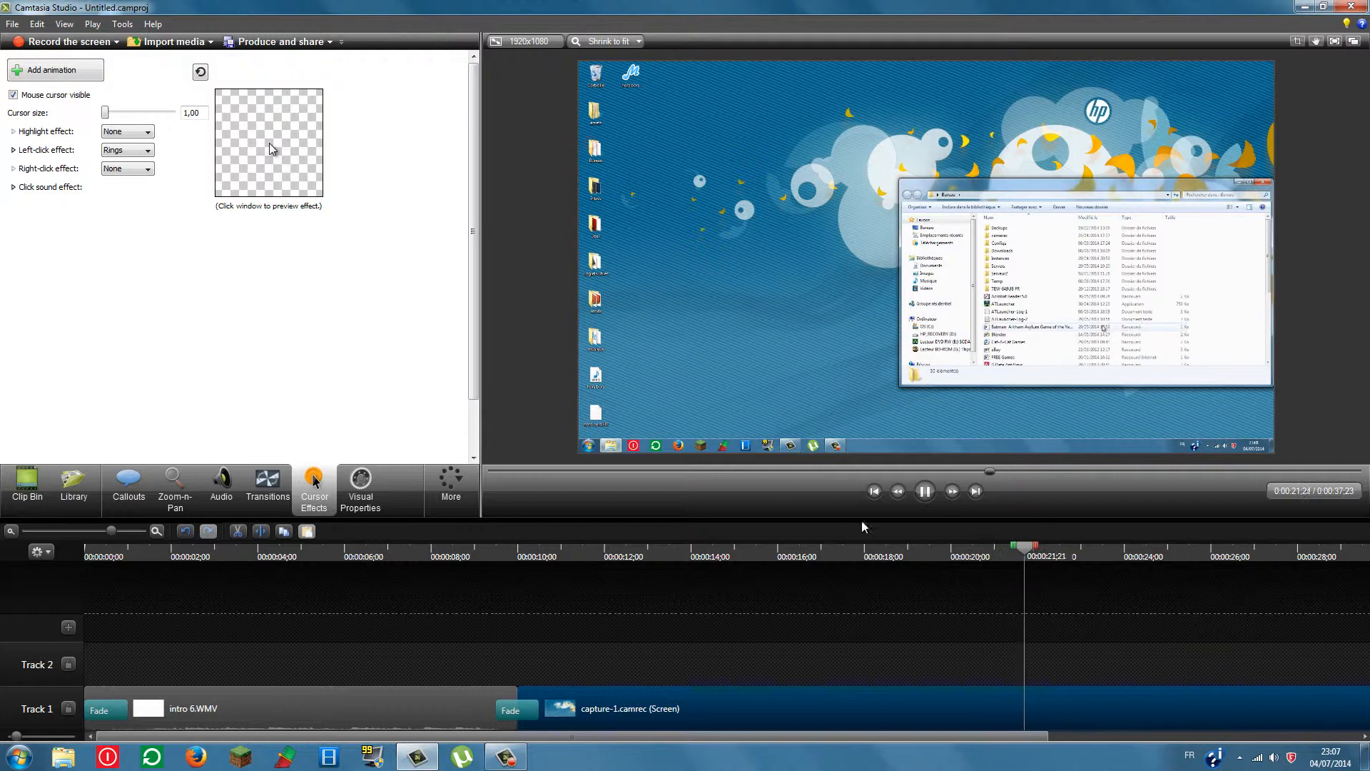
click(924, 491)
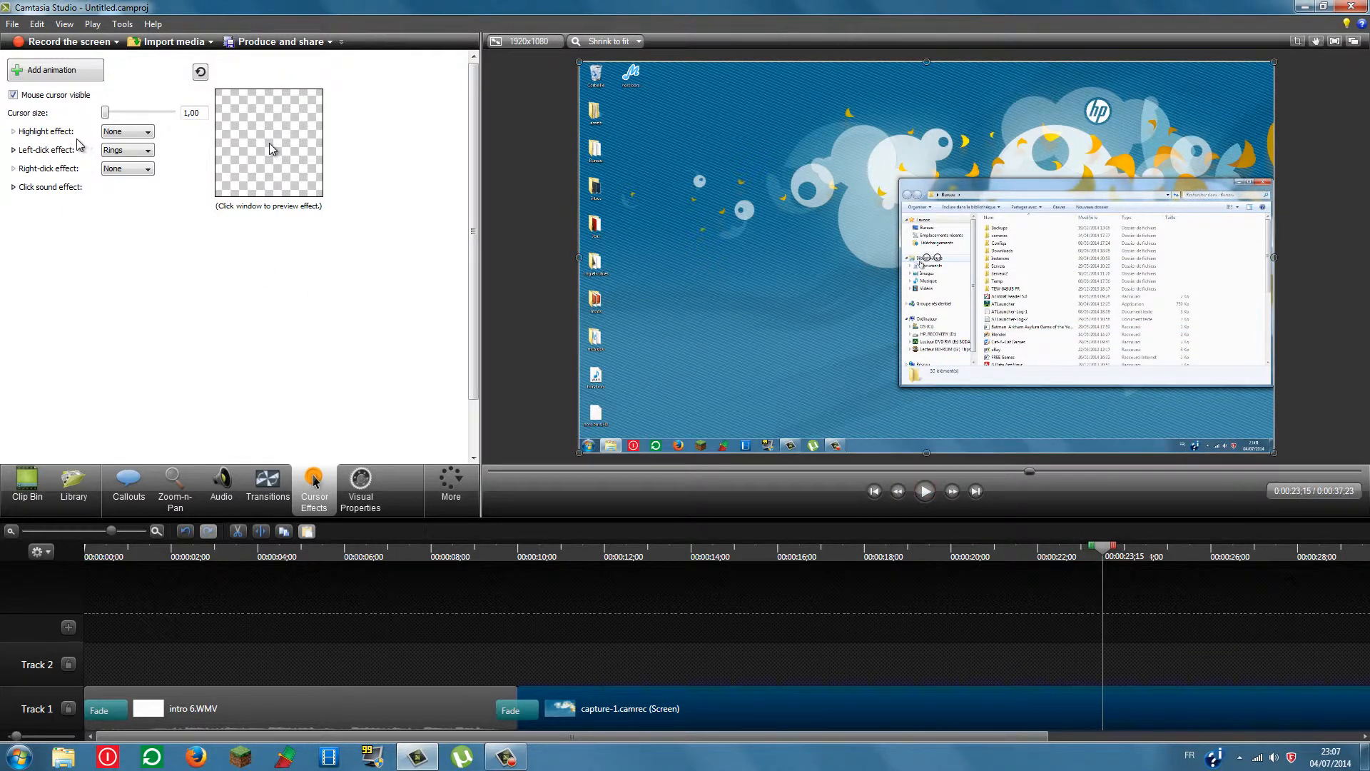
Add a Sketch Motion Rectangle callout at 0:00:23;15, and move the playhead back to about 0:00:15;02.
click(142, 482)
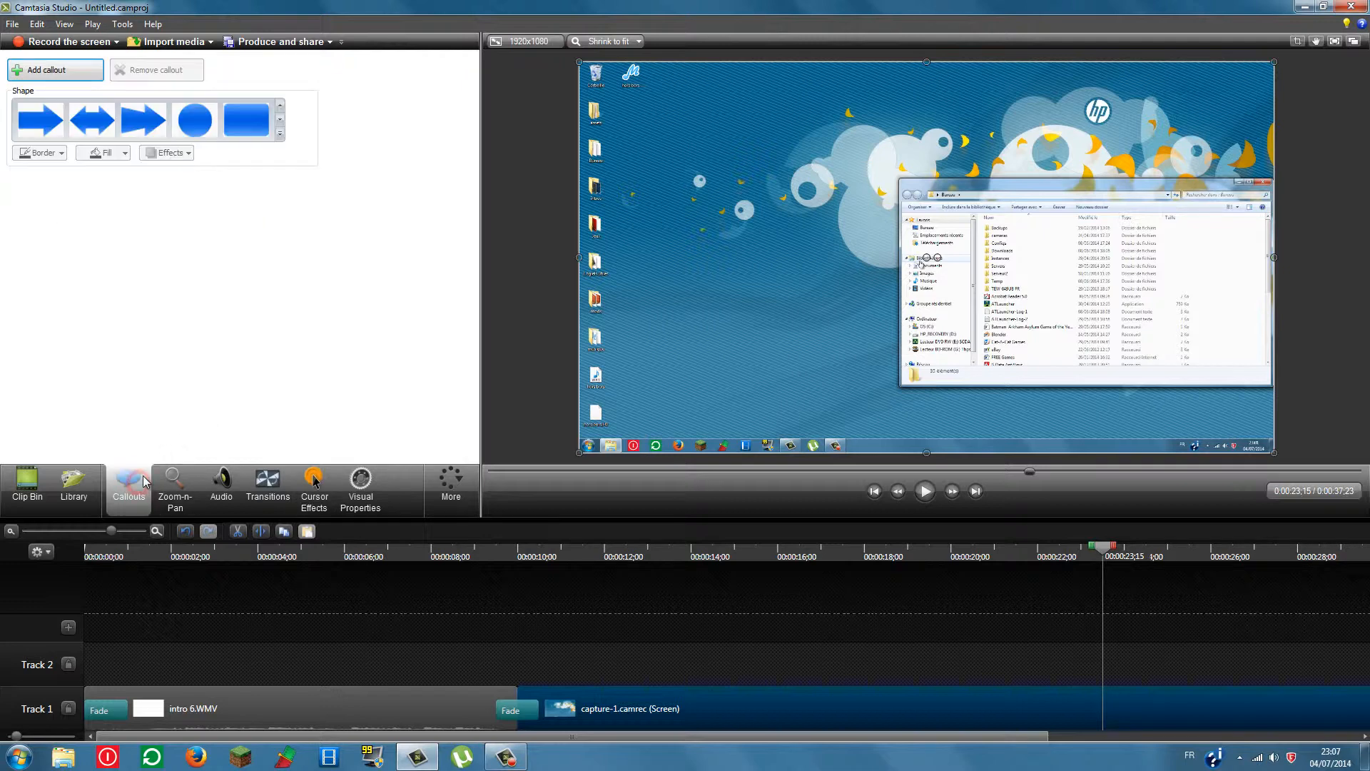
click(280, 135)
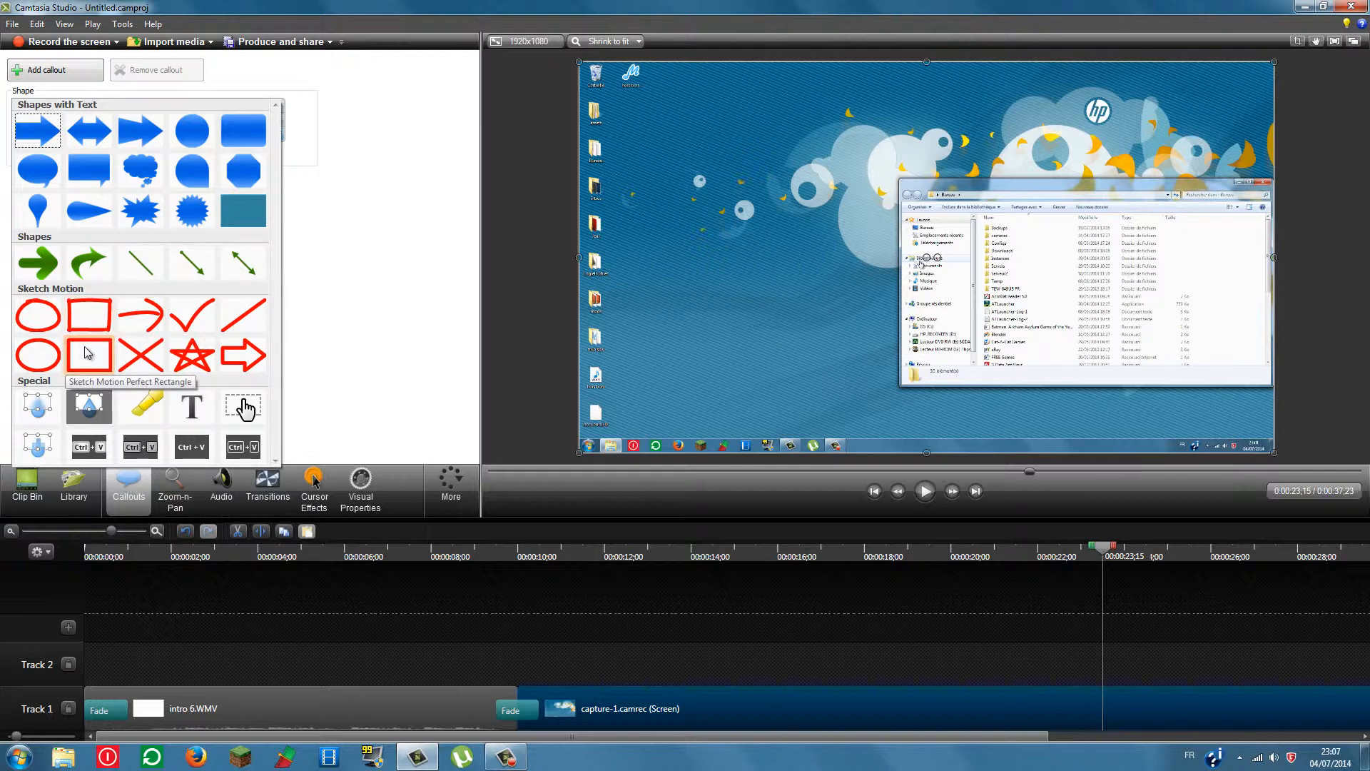
click(80, 310)
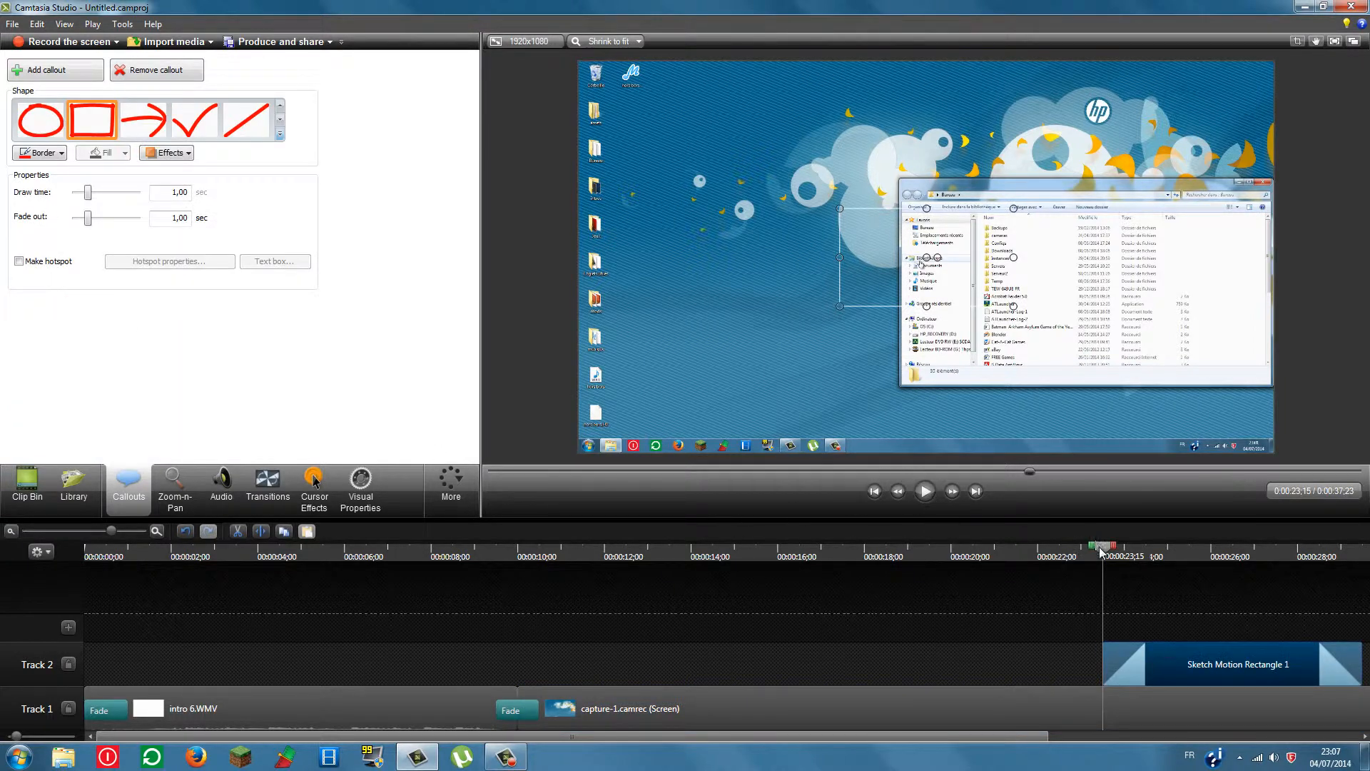
drag(1099, 552, 738, 577)
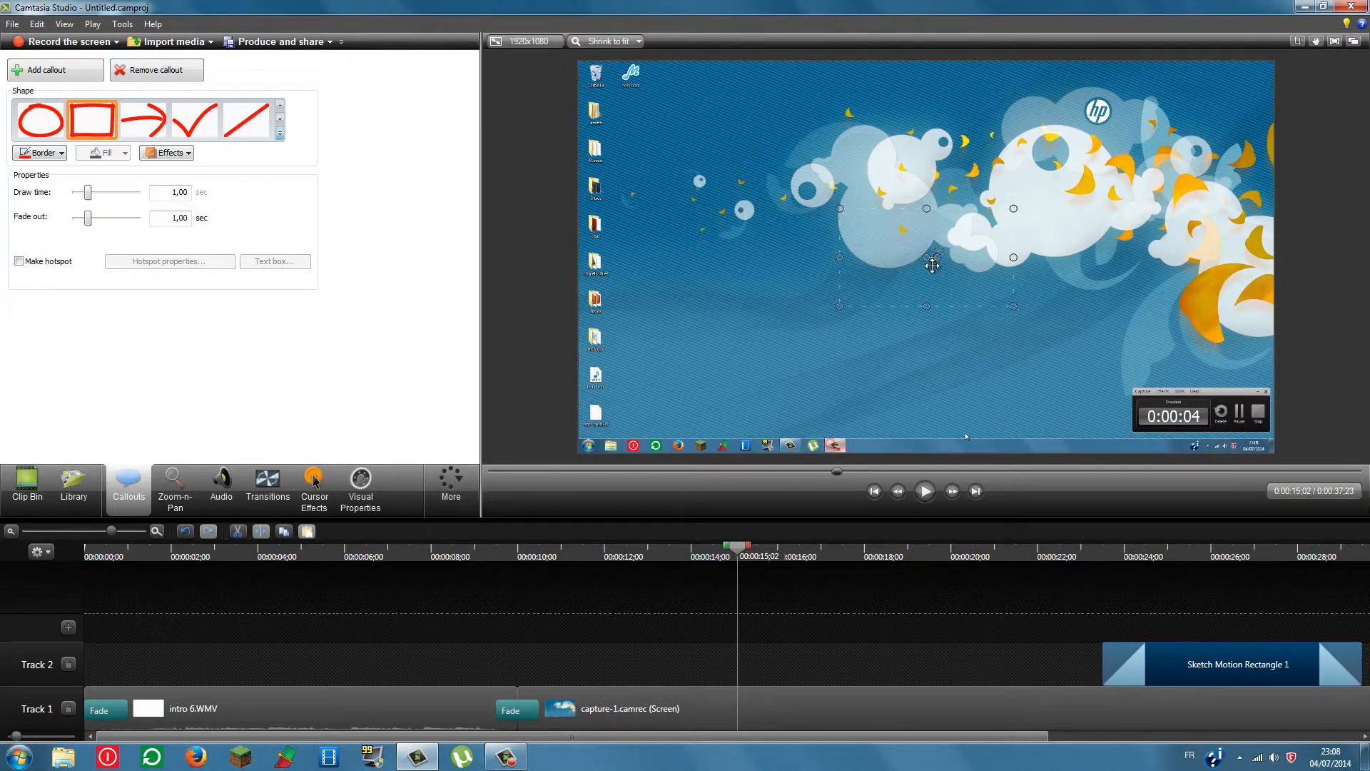
Move the Sketch Motion Rectangle callout to start at 0:00:15;02 on Track 2, and fit it around the recorder's duration counter.
mouse_move(932, 265)
mouse_down()
mouse_move(999, 302)
mouse_move(938, 267)
mouse_up()
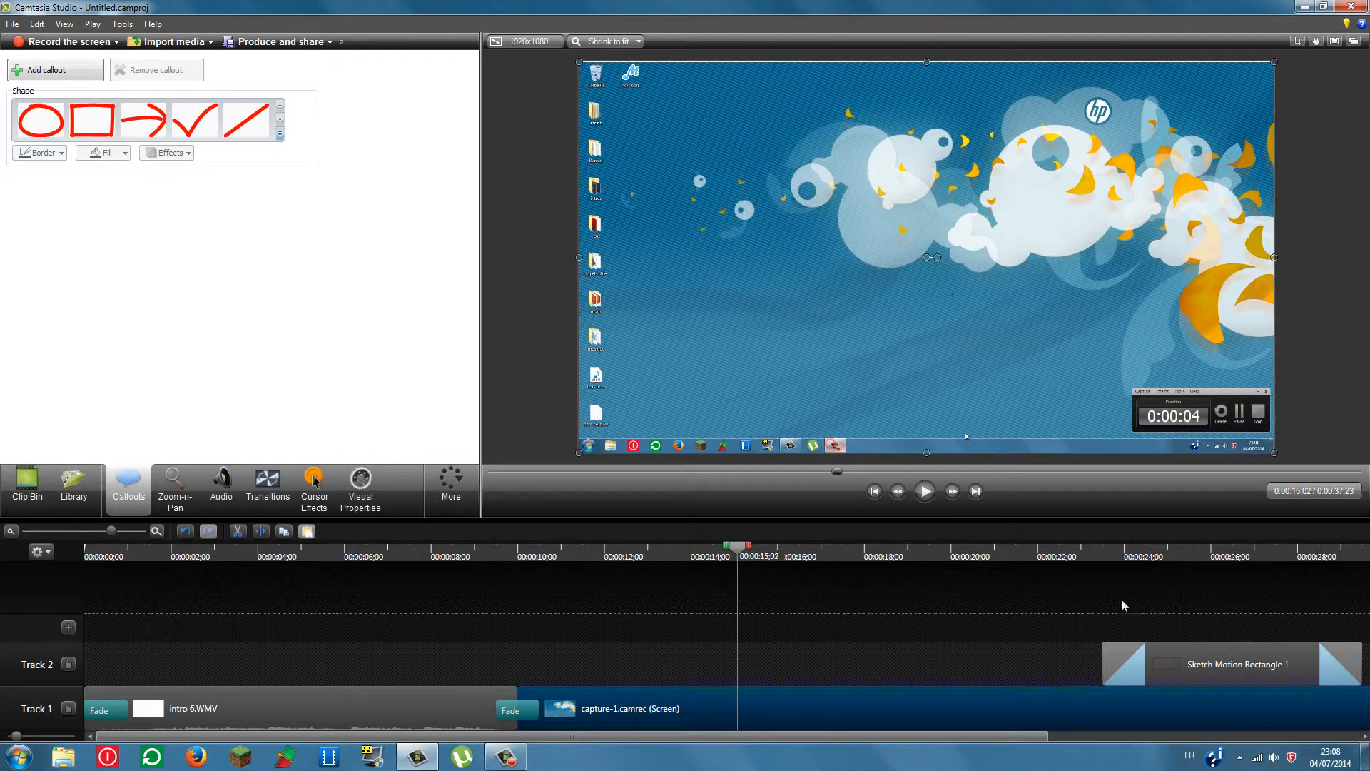
click(1184, 655)
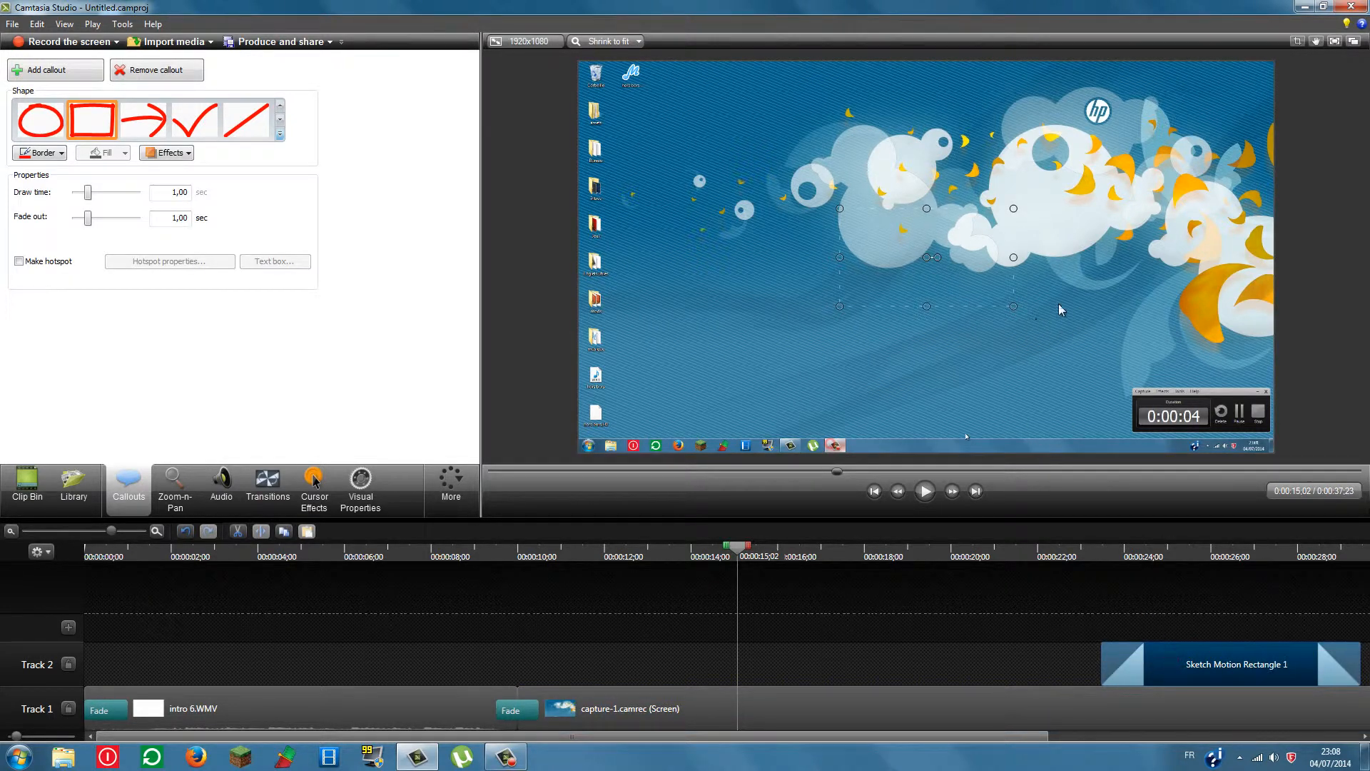
mouse_move(1190, 668)
mouse_down()
mouse_move(991, 664)
mouse_move(806, 634)
mouse_move(818, 663)
mouse_up()
drag(910, 266, 1158, 416)
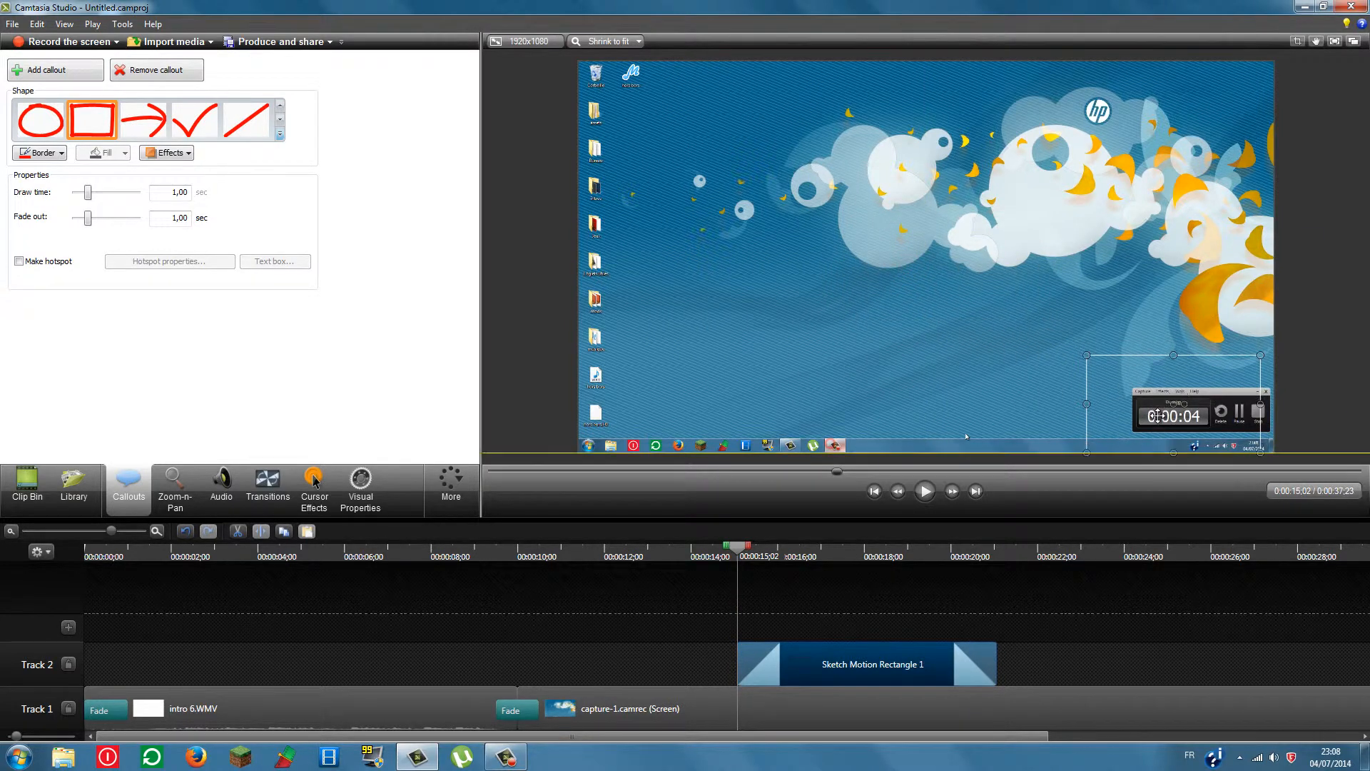
mouse_move(1086, 358)
mouse_down()
mouse_move(1164, 424)
mouse_move(1143, 416)
mouse_up()
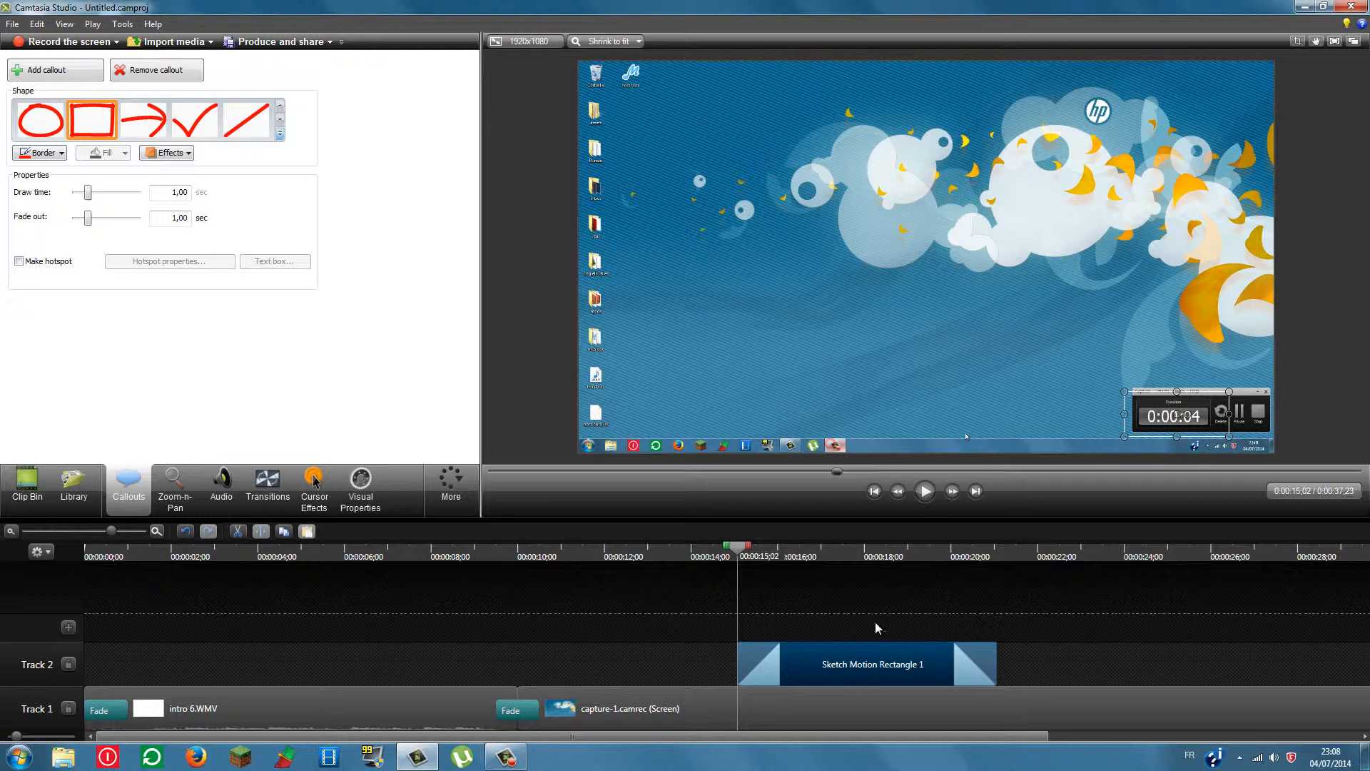
Split the Sketch Motion Rectangle callout at 0:00:16;15 and delete the part after the split.
drag(737, 547, 800, 548)
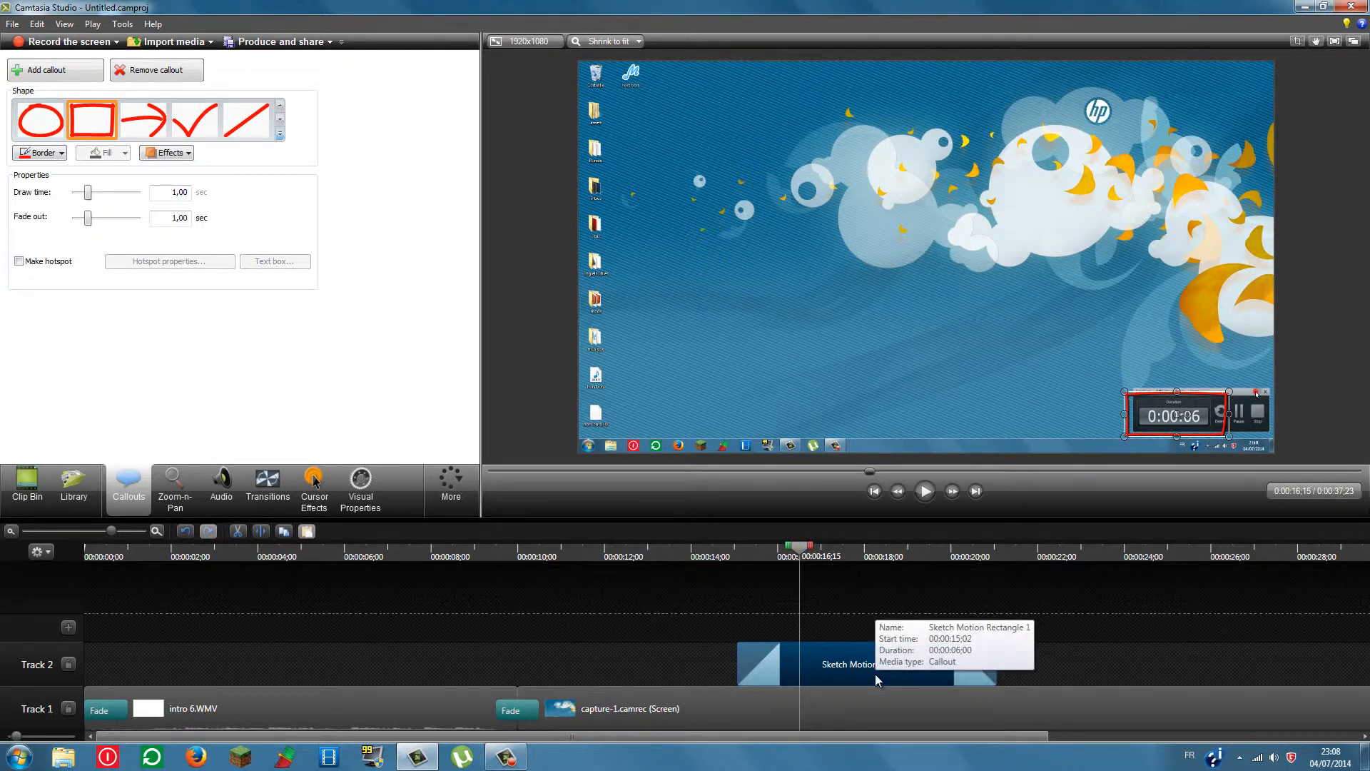
key(s)
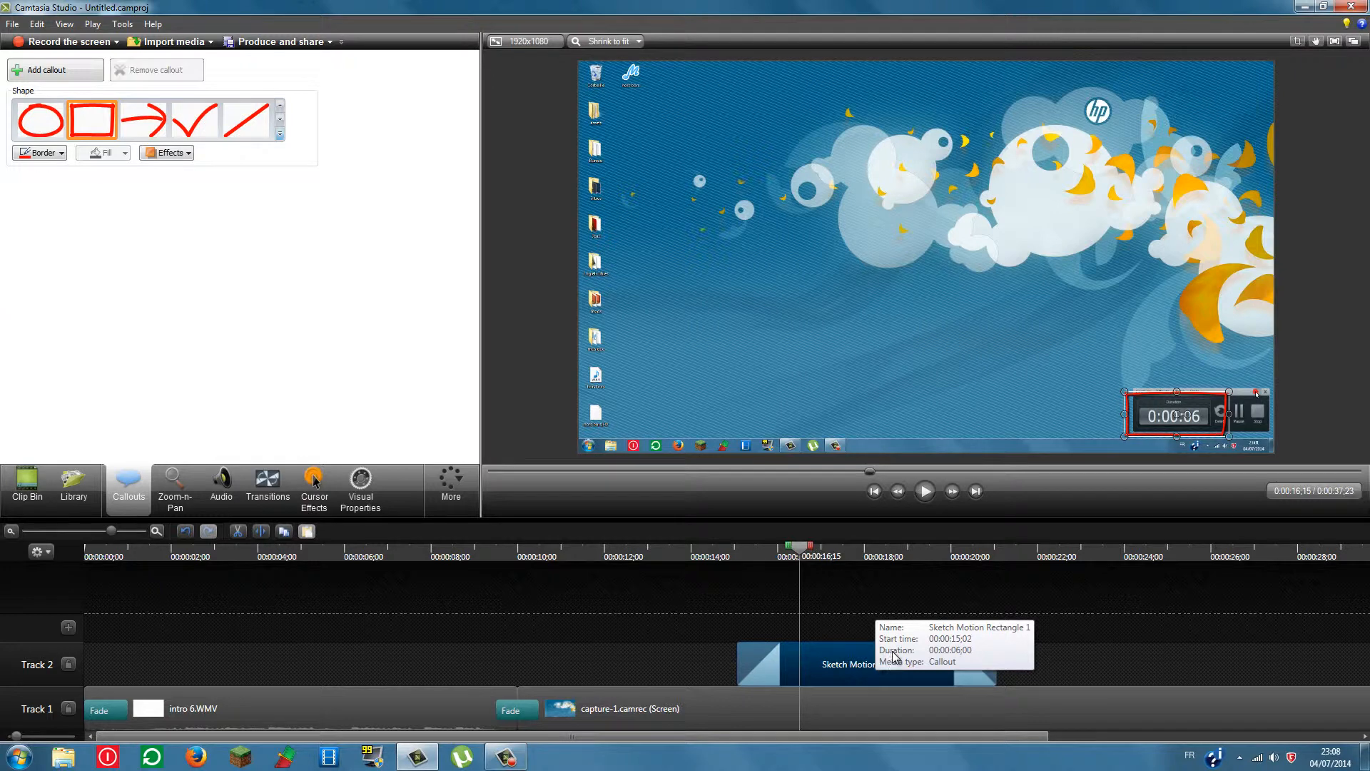
right_click(873, 656)
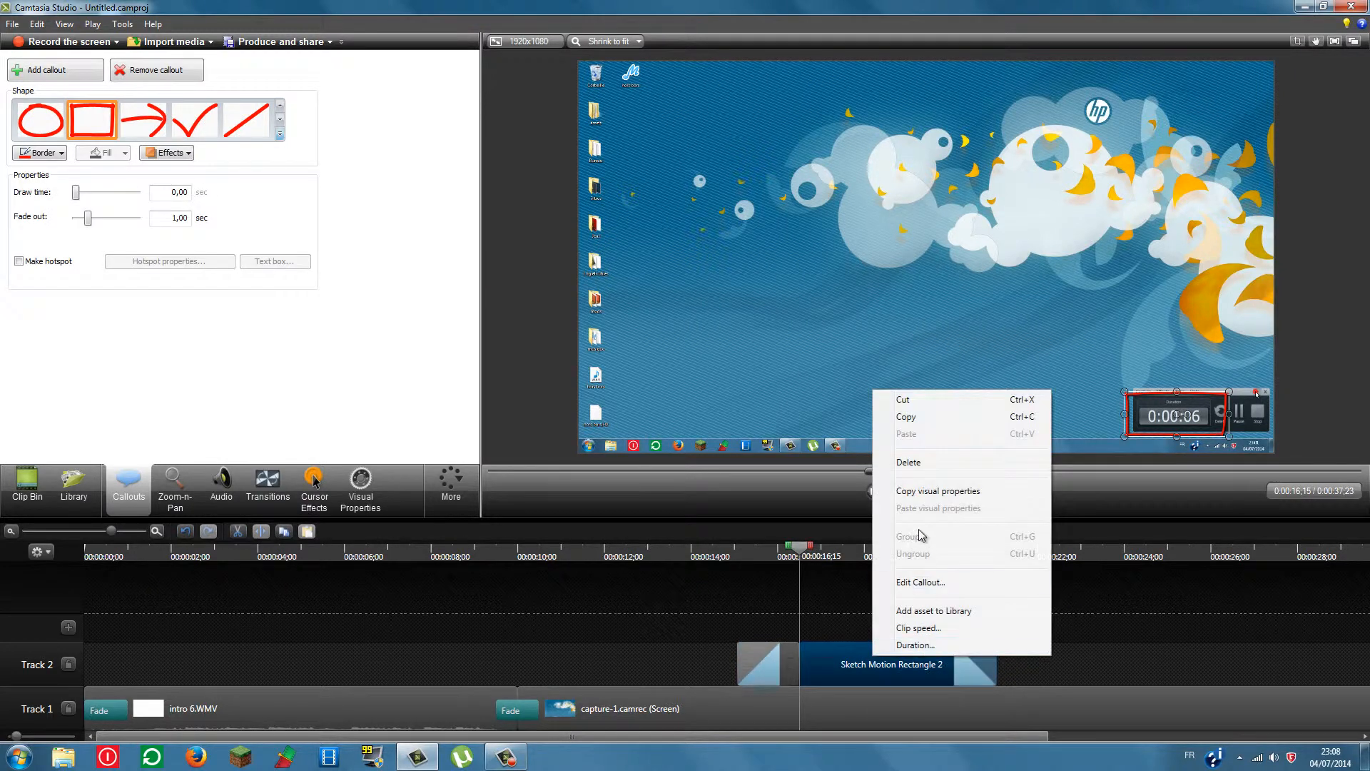
click(928, 462)
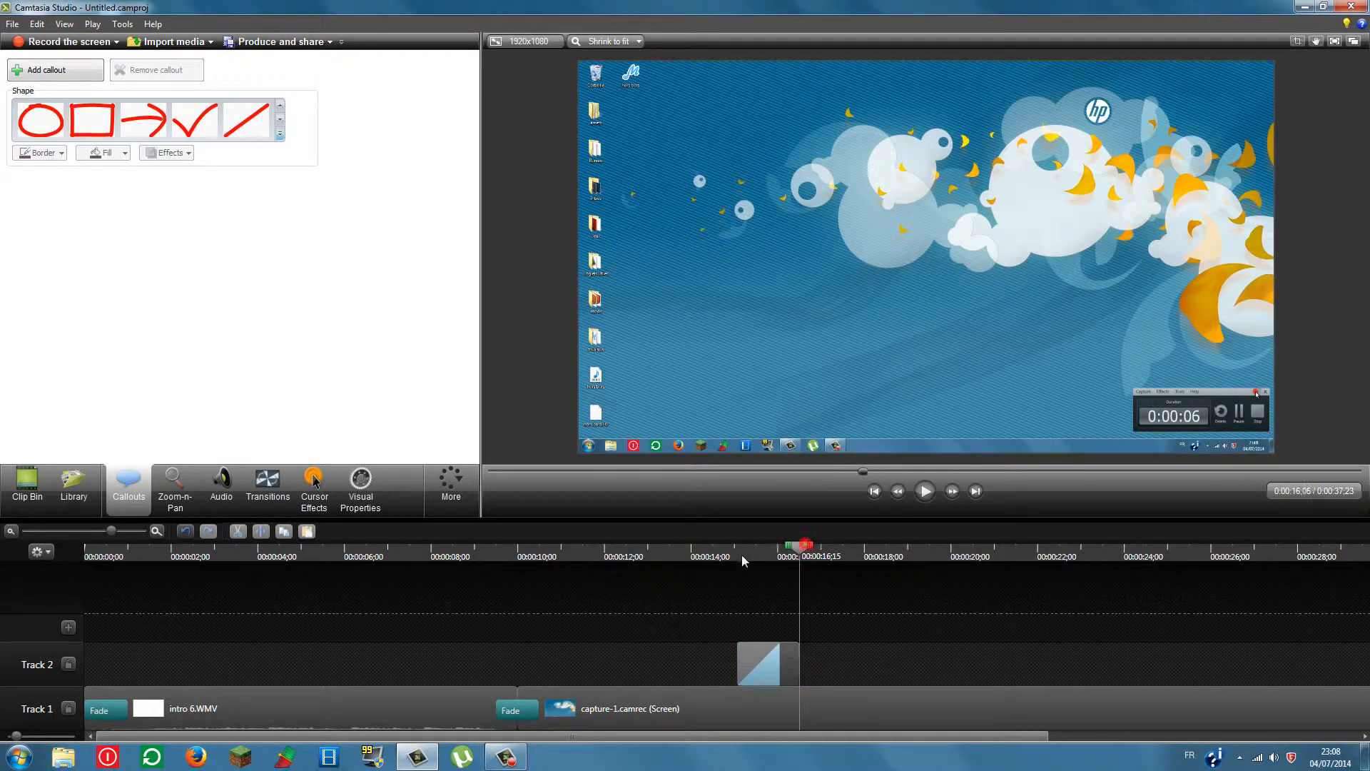
Play the timeline from about 0:00:14 to preview the shortened rectangle callout.
click(712, 554)
click(925, 491)
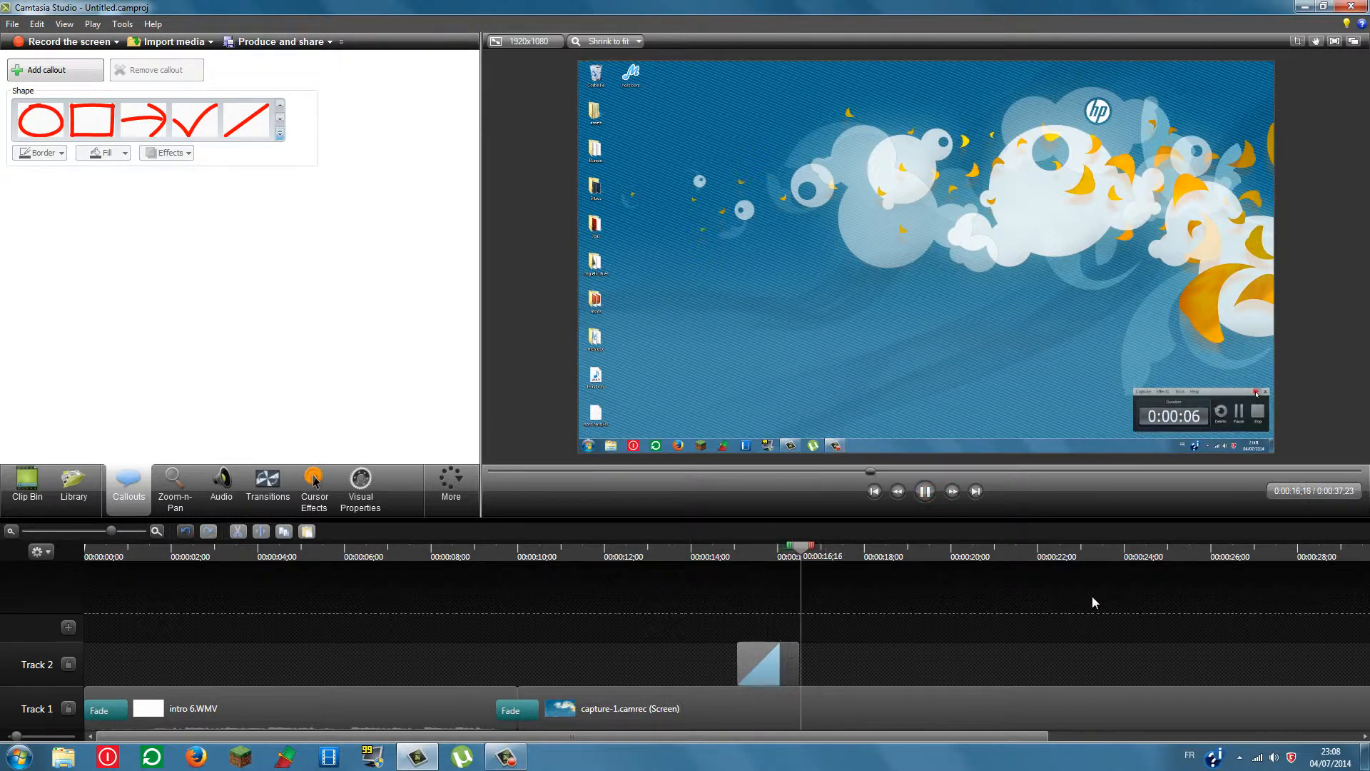
click(926, 491)
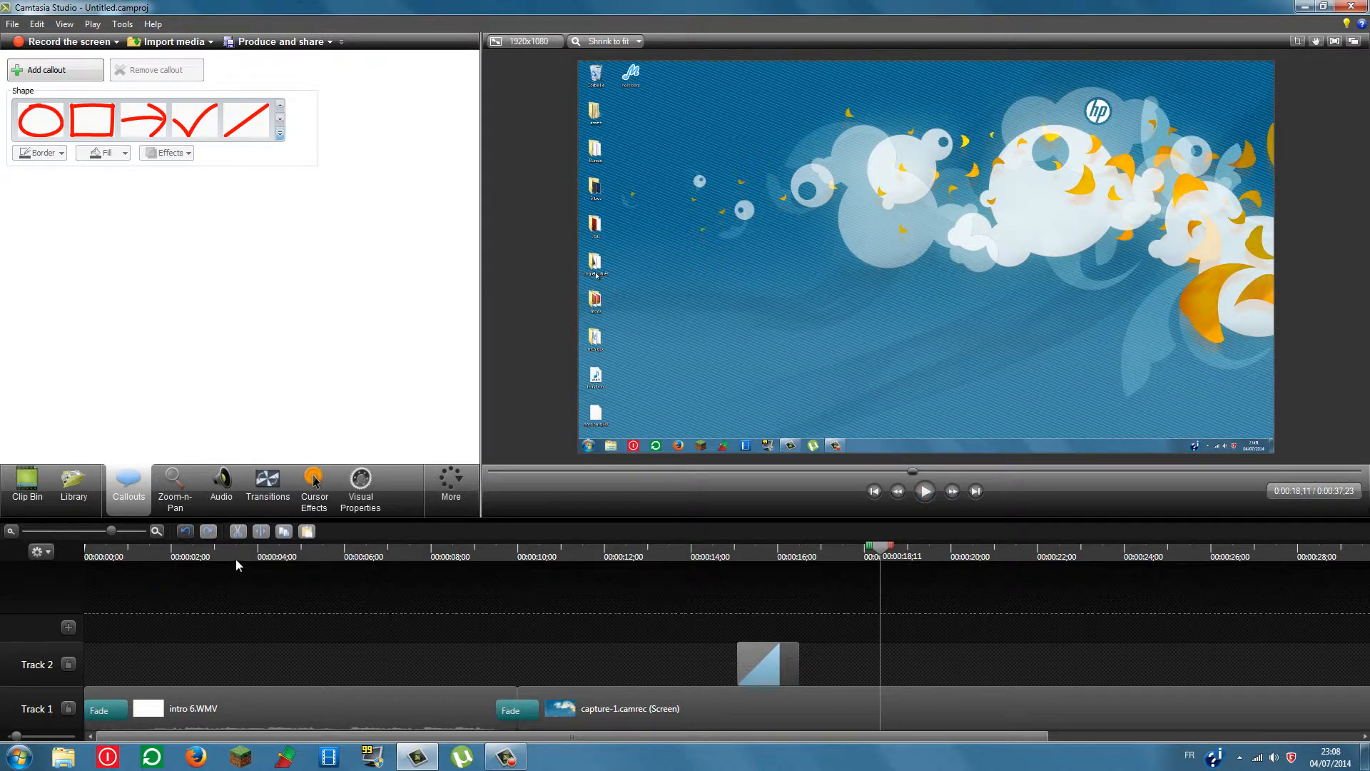
Add a Zoom-n-Pan at 0:00:15;02 that zooms in to 511% on the recorder window in the capture-1 clip.
click(158, 492)
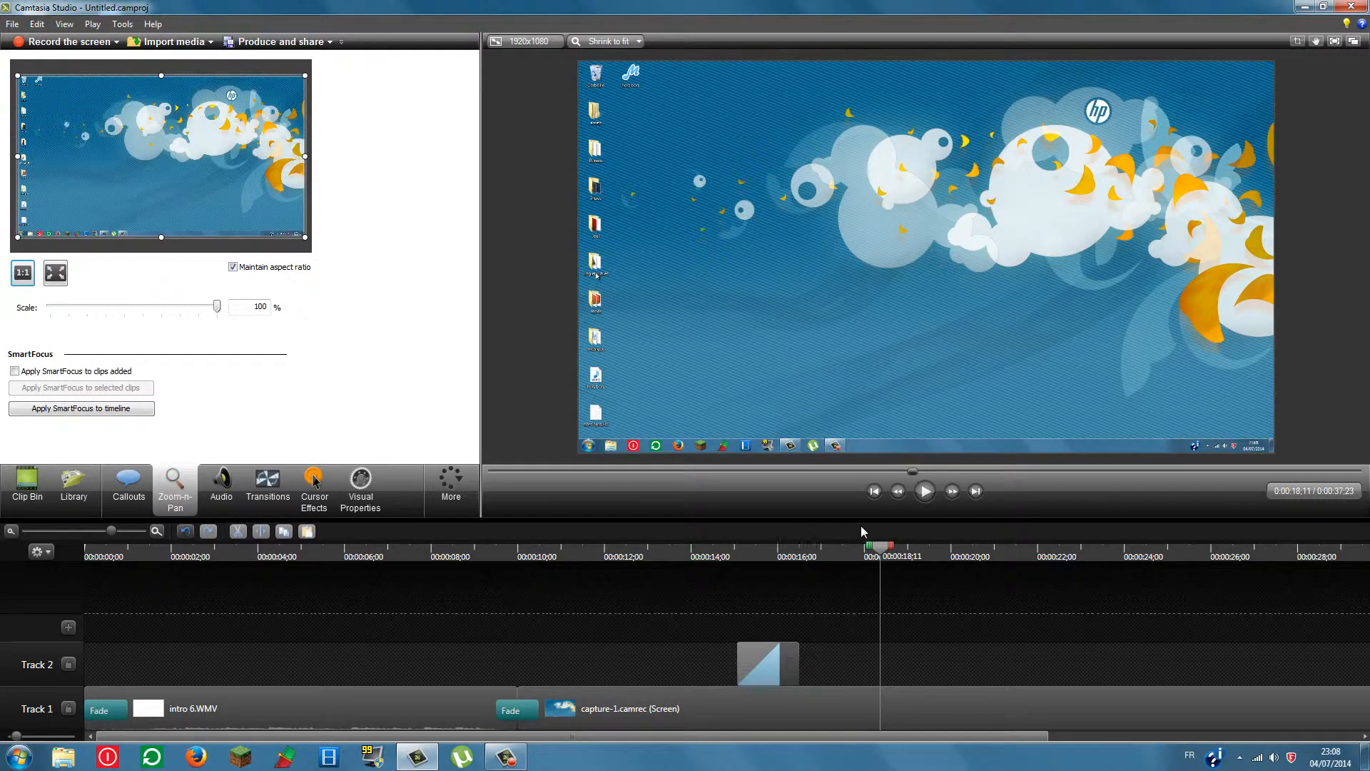
drag(890, 553, 739, 583)
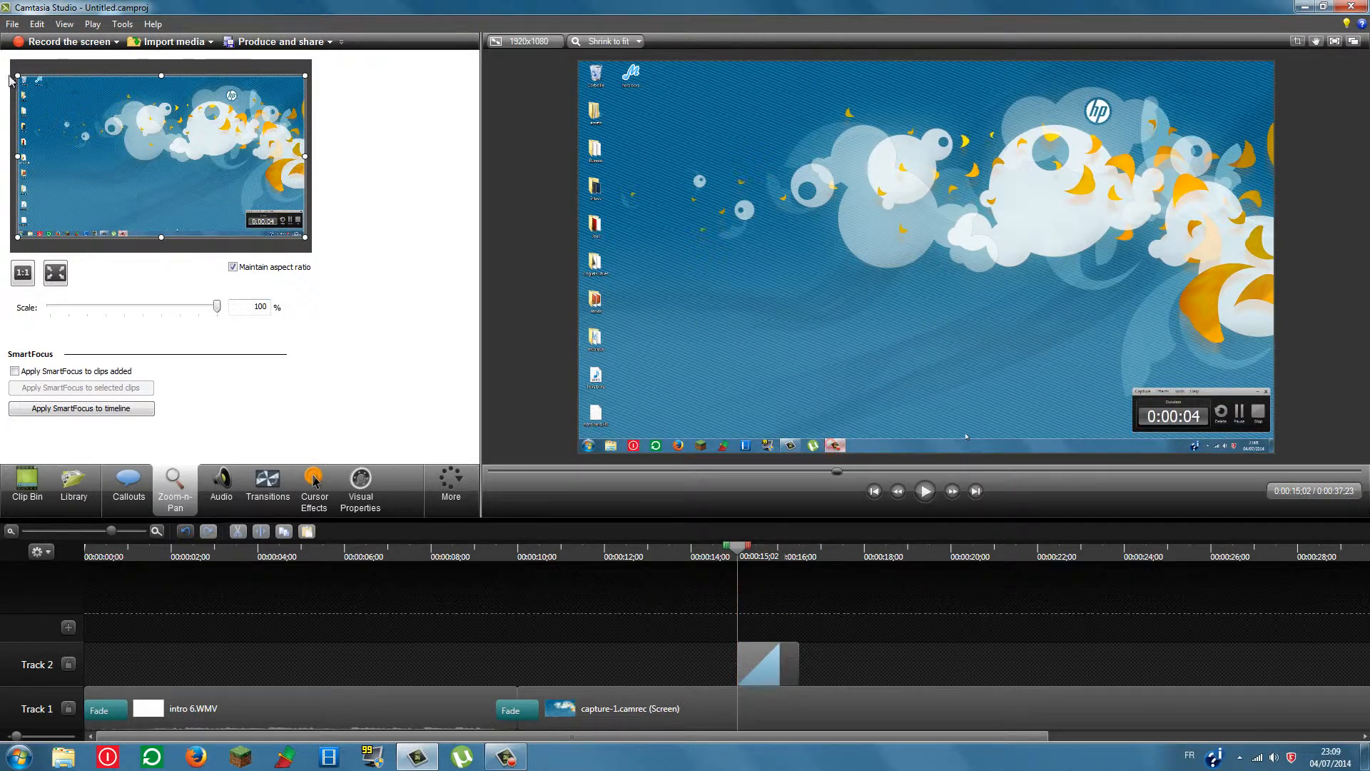
drag(16, 73, 263, 222)
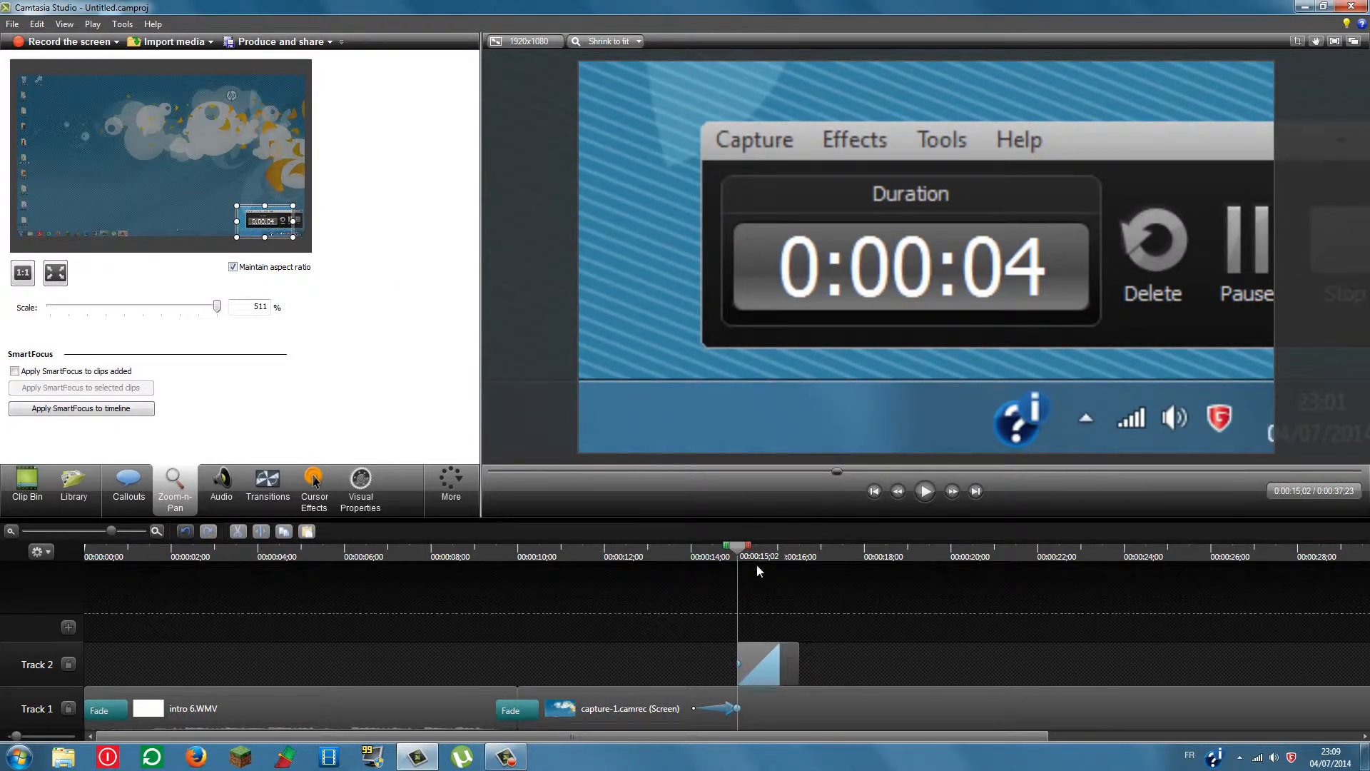
Play the timeline from 0:00:13;07 to preview the zoom onto the recorder window.
click(657, 556)
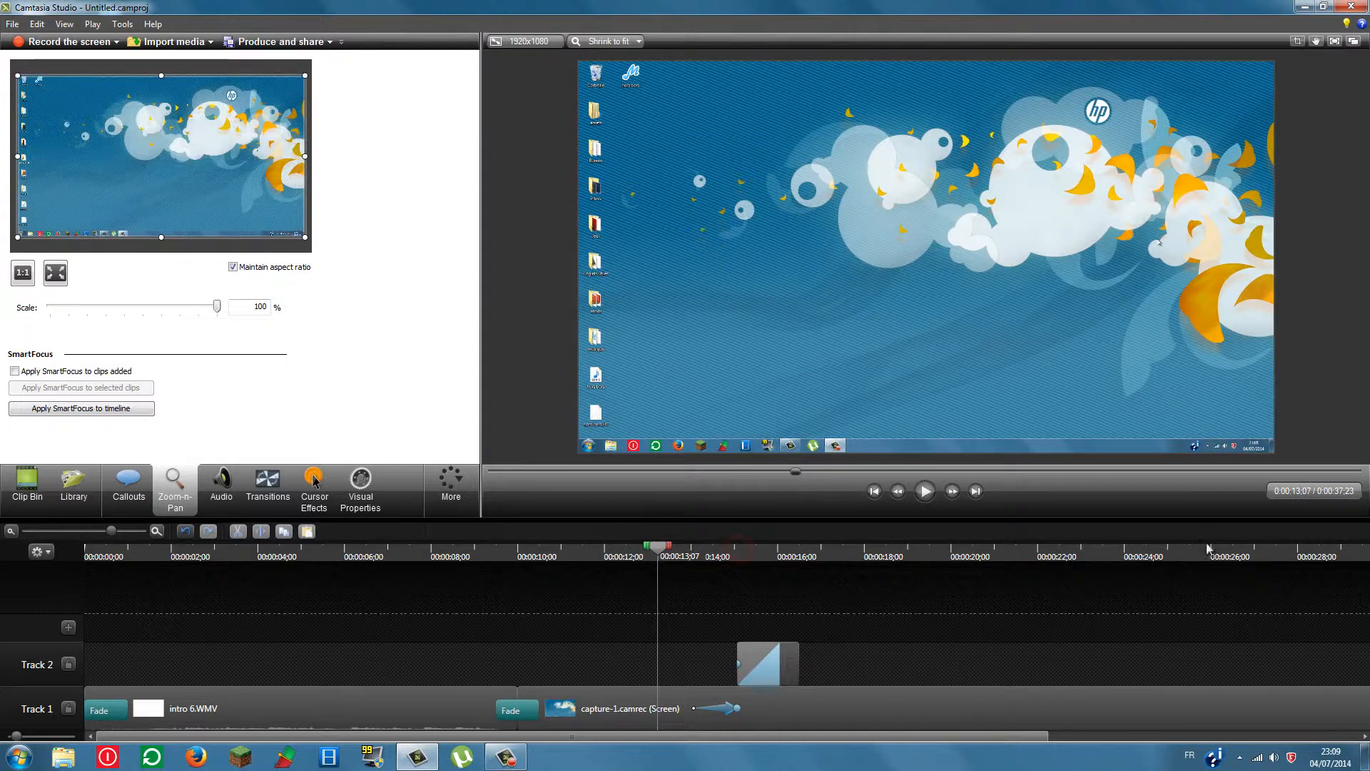
click(930, 495)
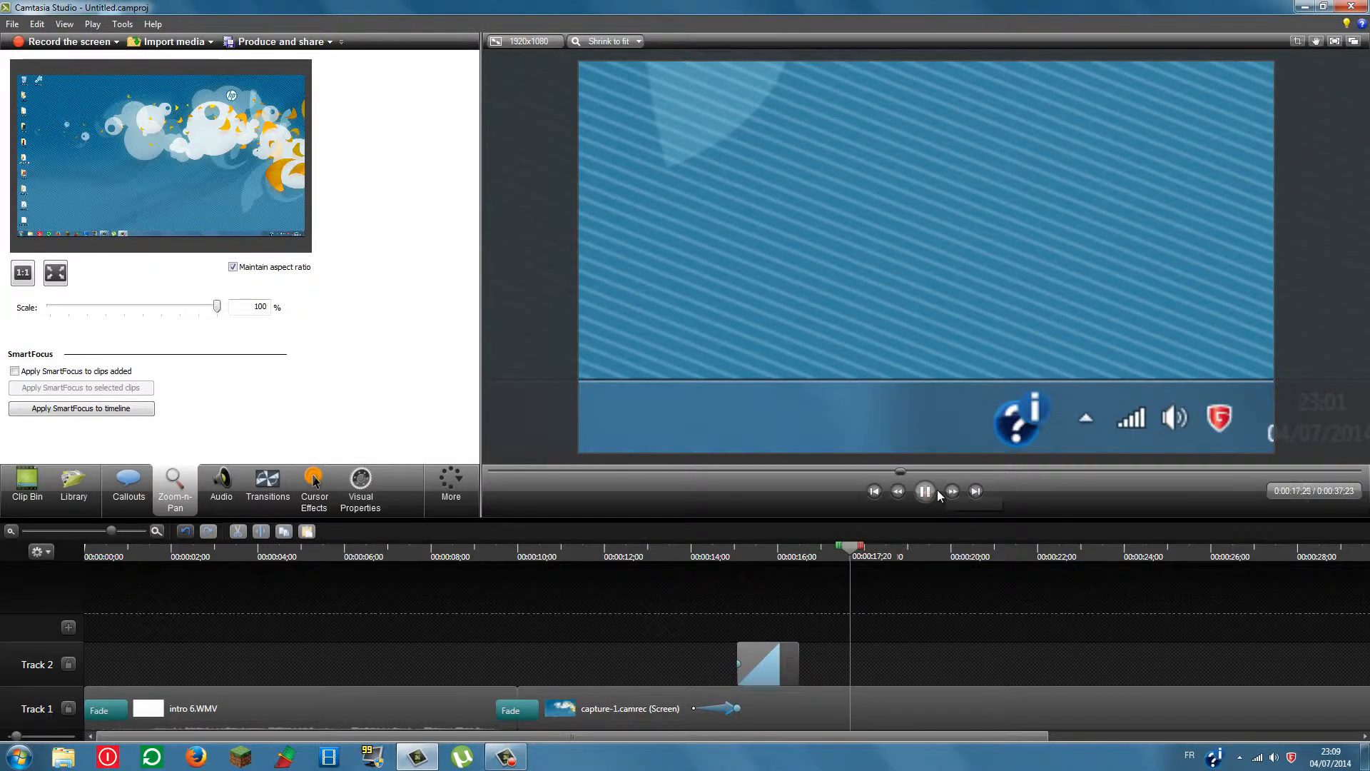
click(925, 491)
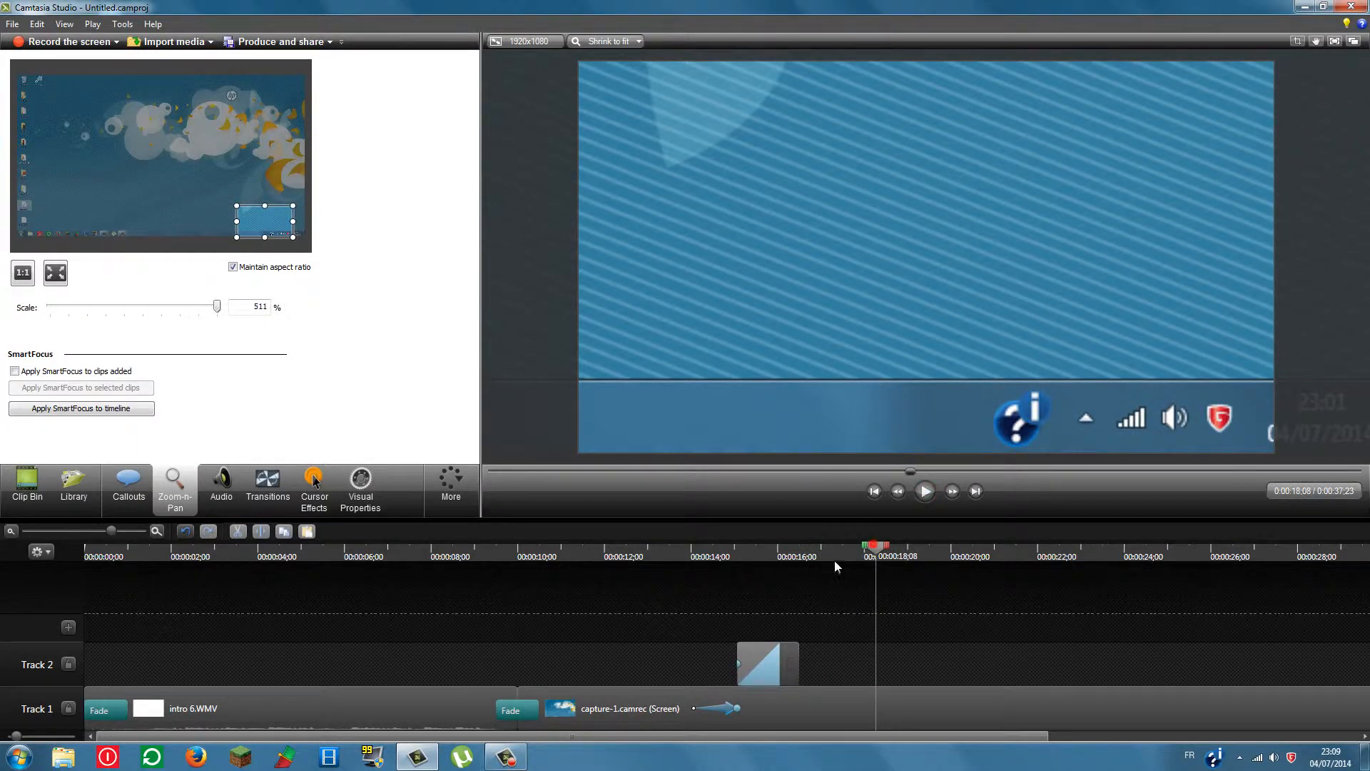
Add a second Zoom-n-Pan at 0:00:17;14 that returns the capture-1 clip to the full screen at 100%.
mouse_move(833, 560)
mouse_down()
mouse_move(803, 576)
mouse_move(837, 572)
mouse_up()
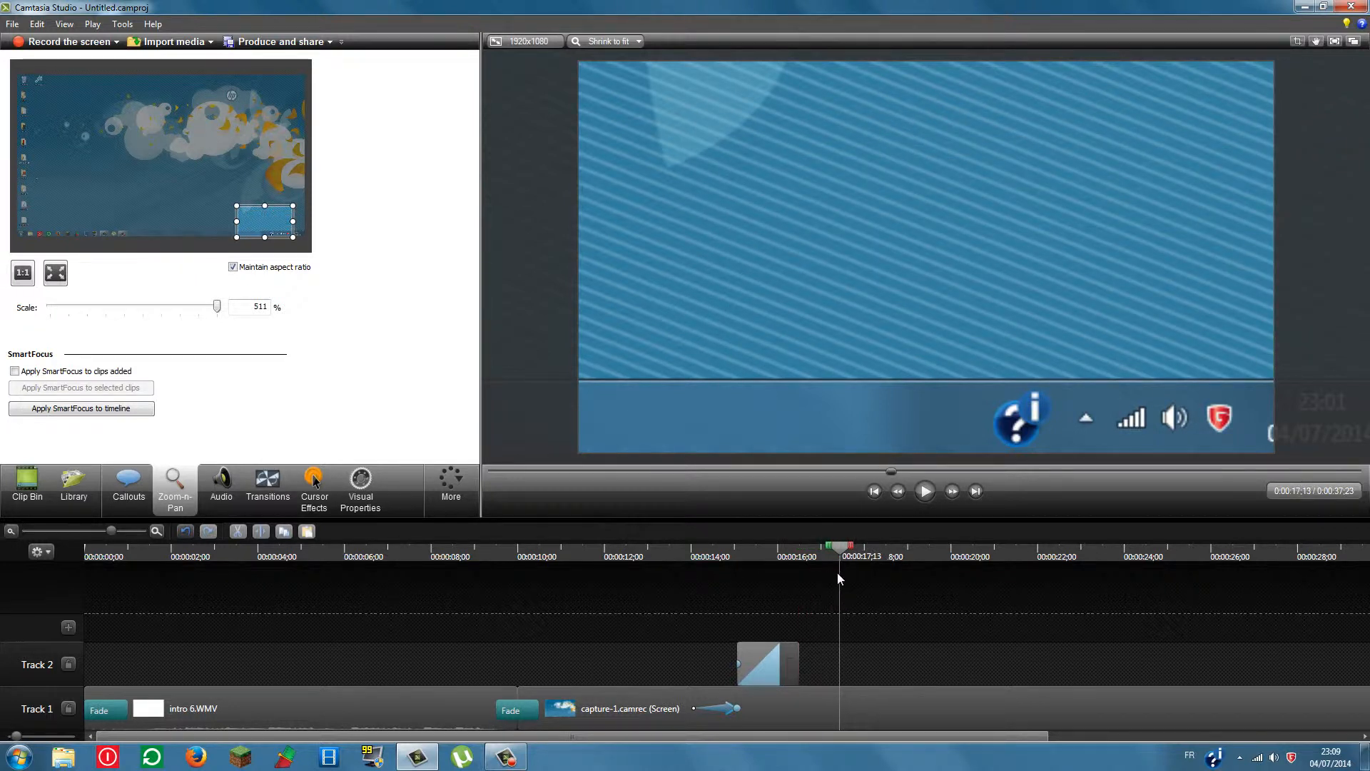
drag(287, 235, 299, 236)
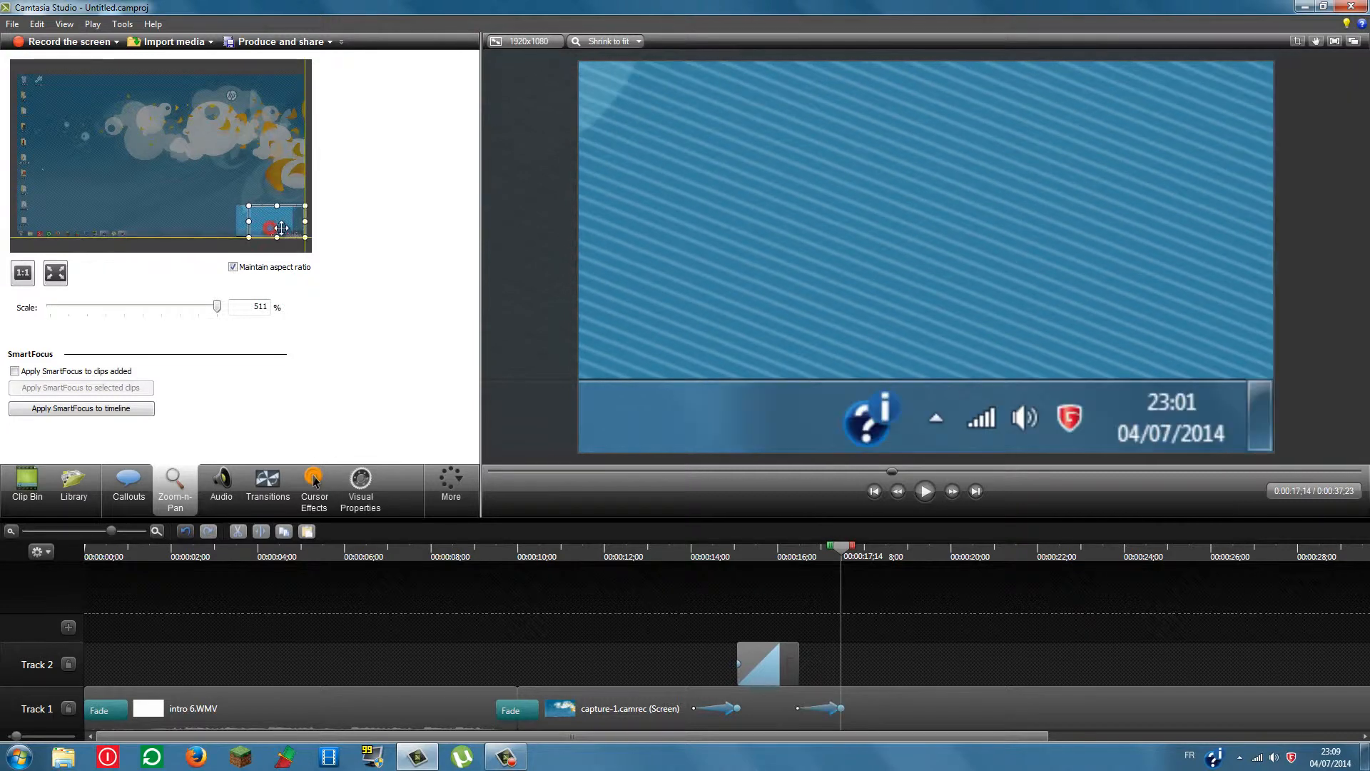
drag(19, 113, 17, 87)
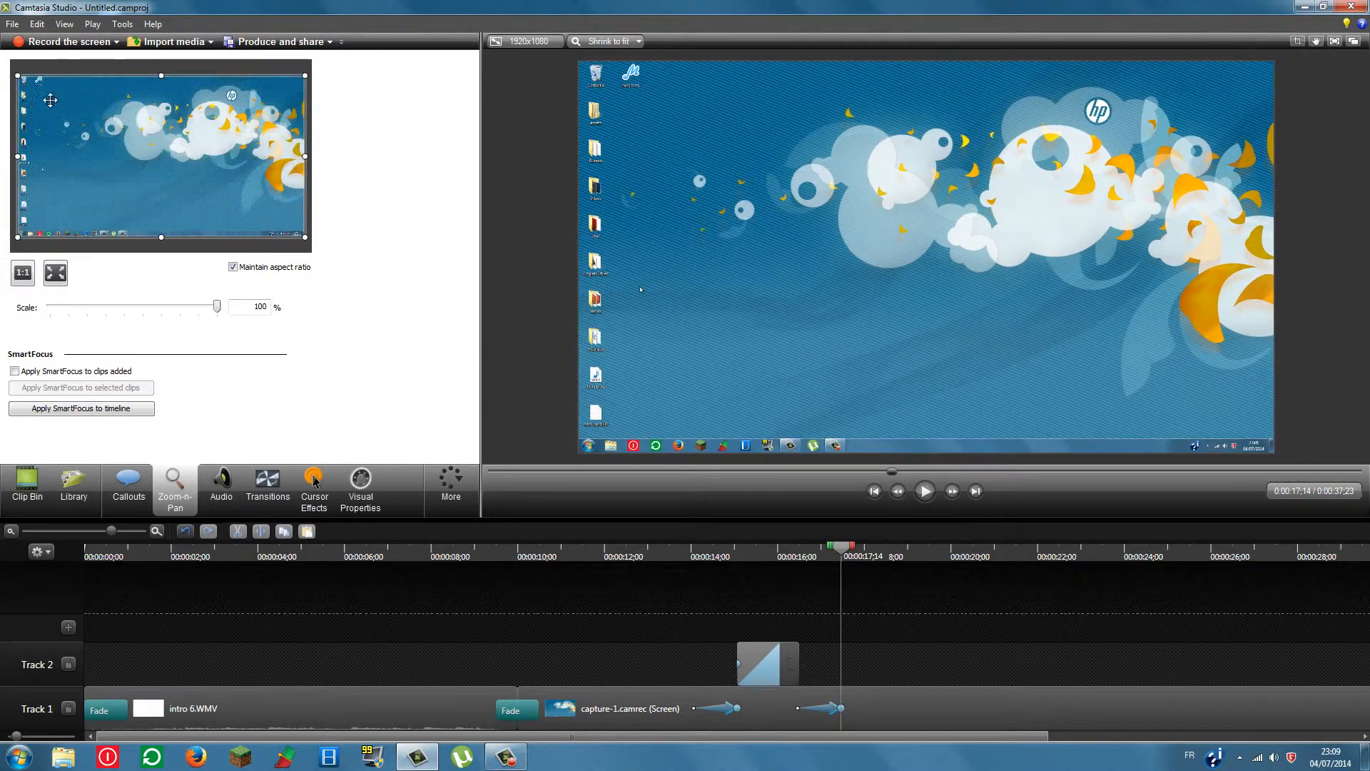
Play the timeline from about 0:00:14 to preview both the zoom-in and the zoom-out.
drag(840, 550, 694, 571)
click(931, 500)
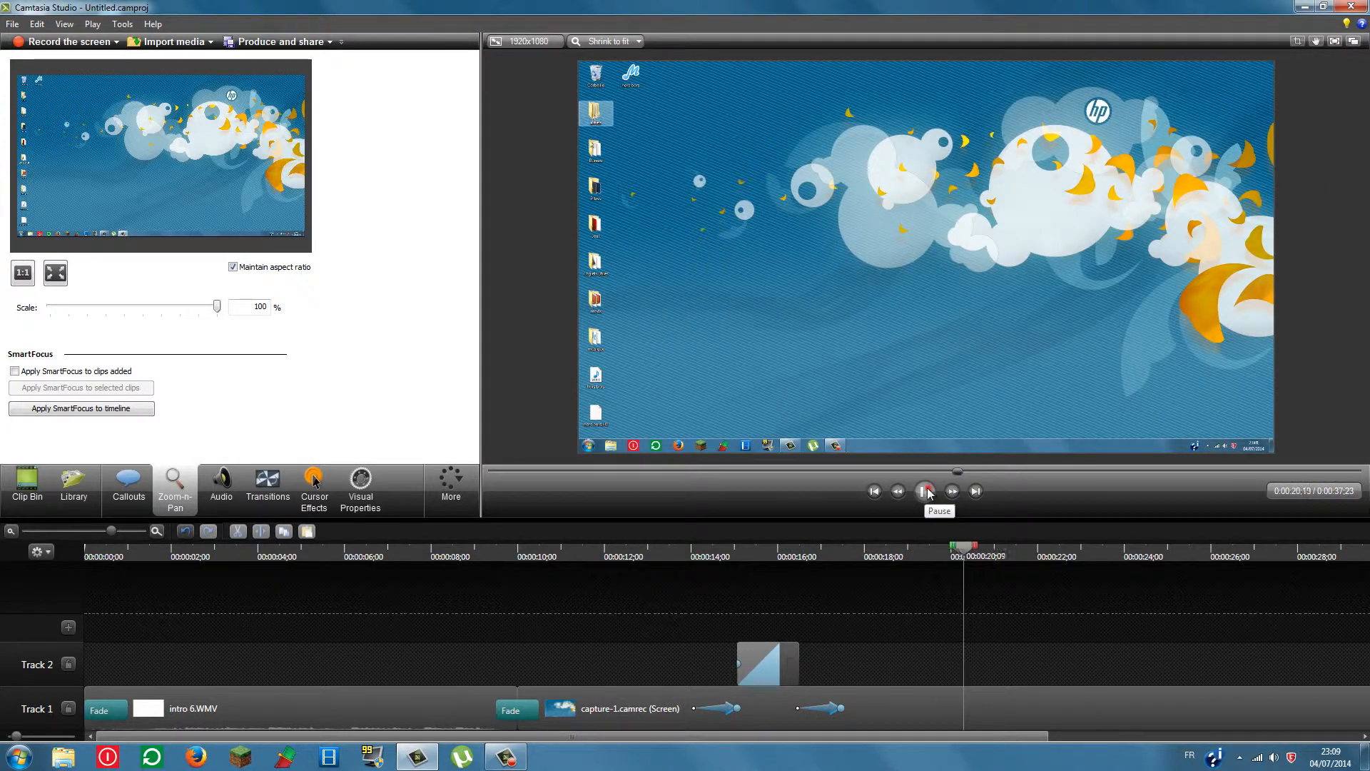
click(926, 491)
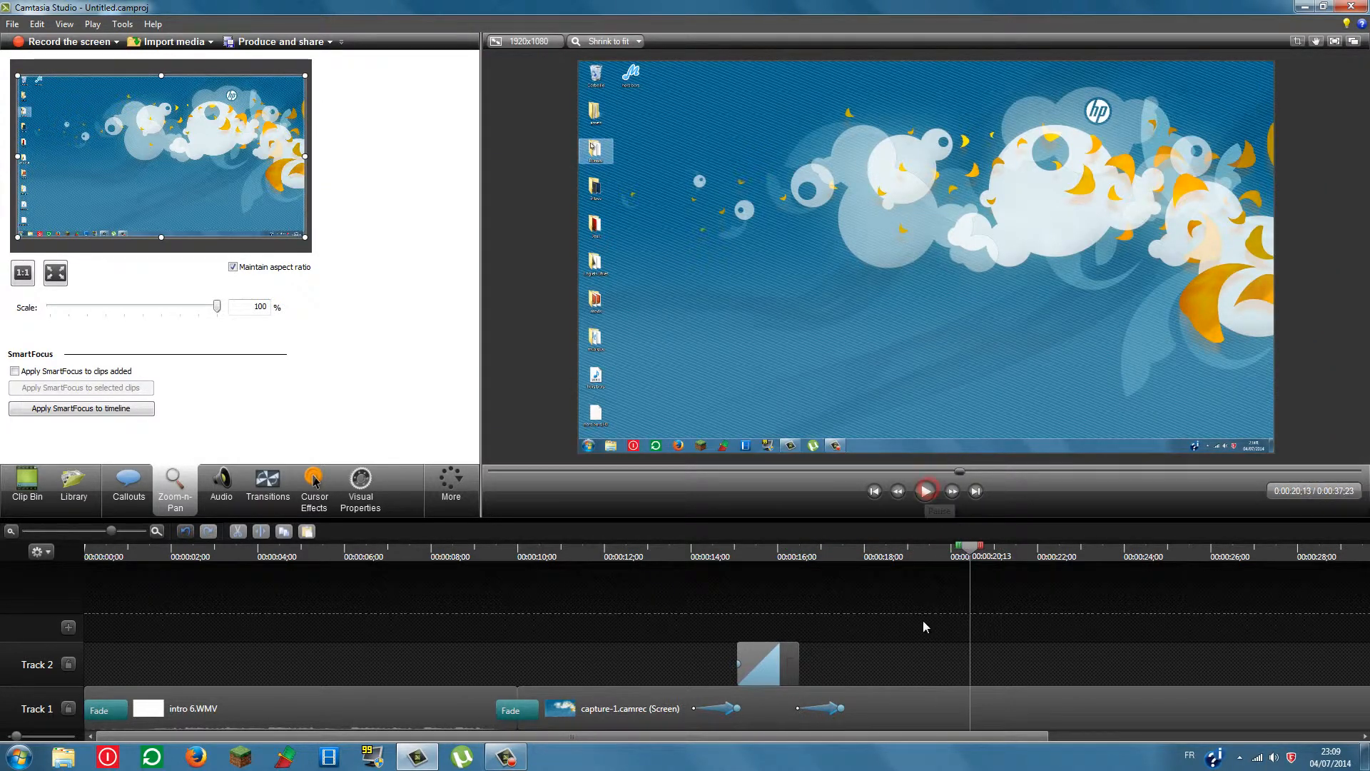
Import the music file "Jason Derulo -.wav" from the desktop's musique folder and place it at the start of a new Track 3.
click(160, 44)
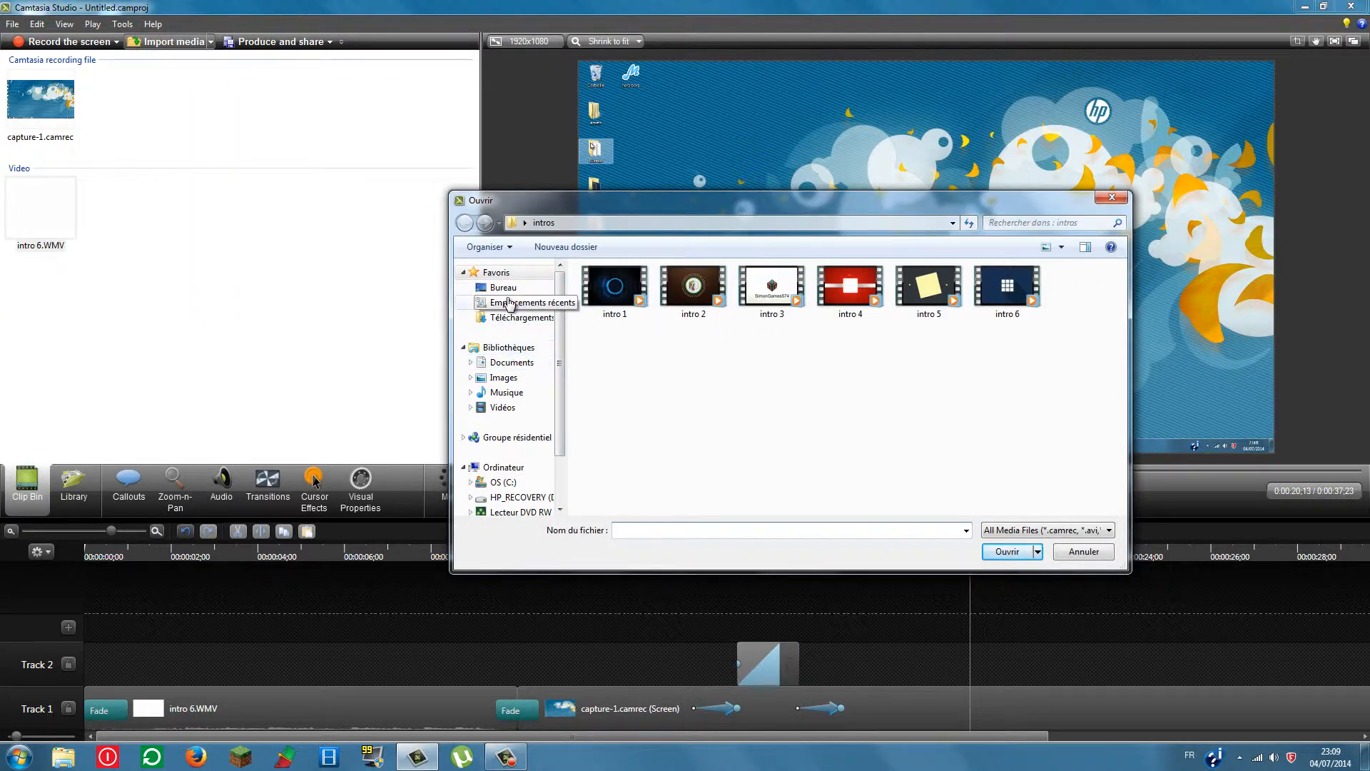
click(503, 287)
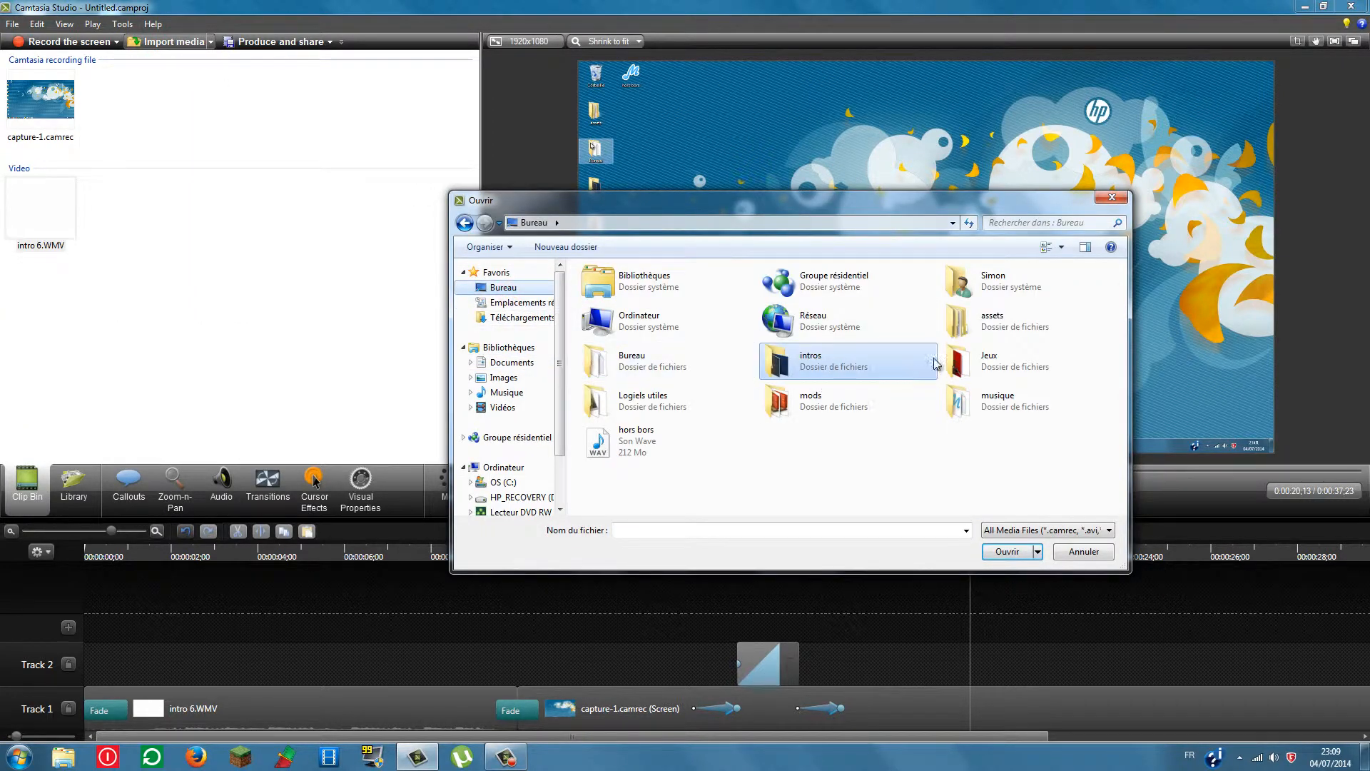
double_click(998, 398)
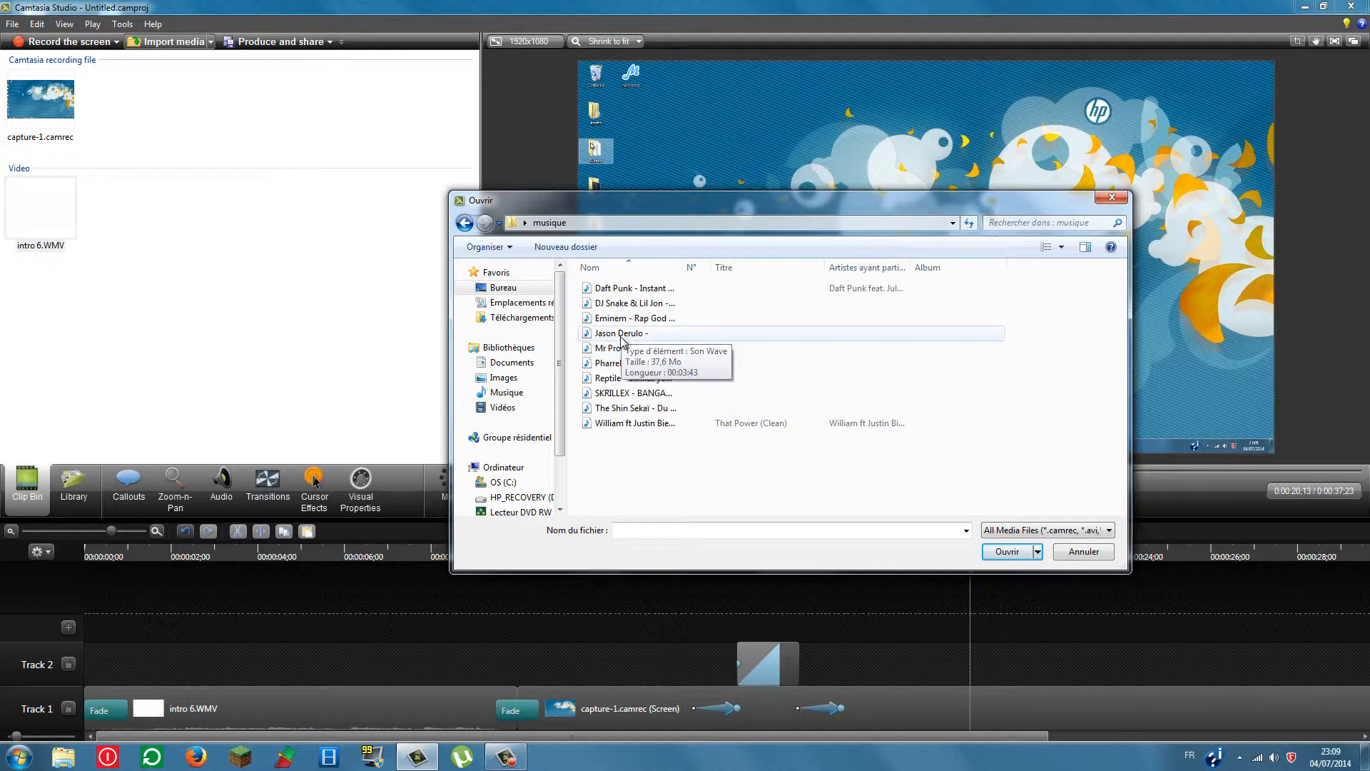
mouse_move(620, 333)
mouse_down()
mouse_move(310, 632)
mouse_move(324, 618)
mouse_move(111, 654)
mouse_move(186, 329)
mouse_move(627, 348)
mouse_move(614, 342)
mouse_up()
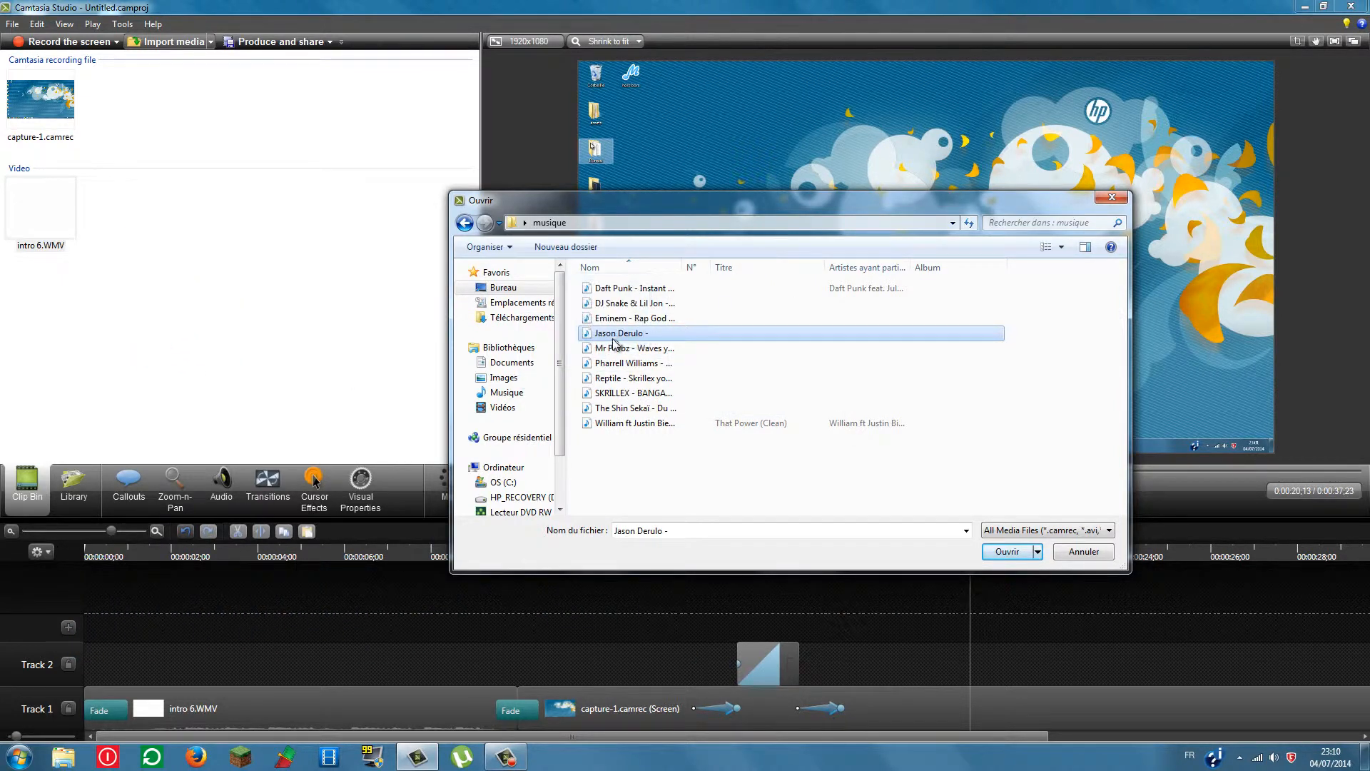
double_click(612, 334)
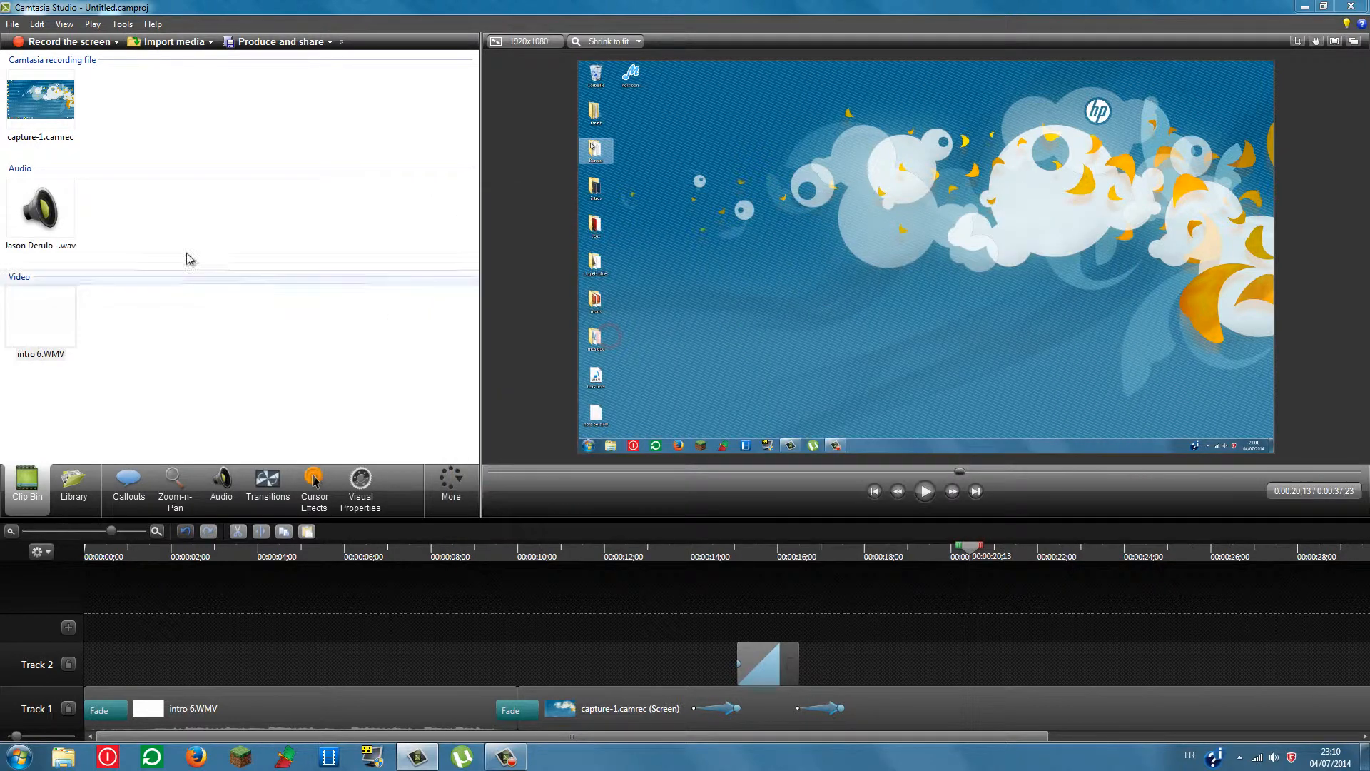
drag(57, 250, 95, 628)
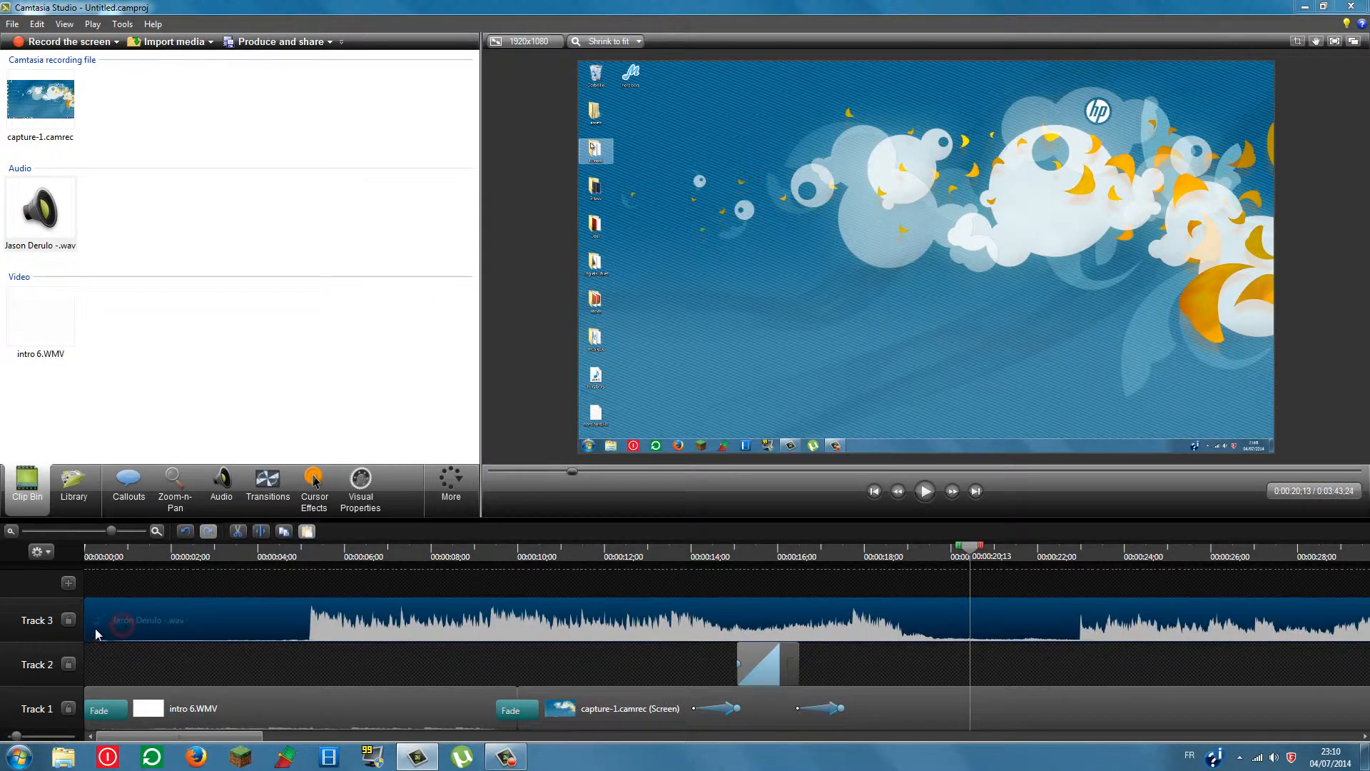
click(421, 587)
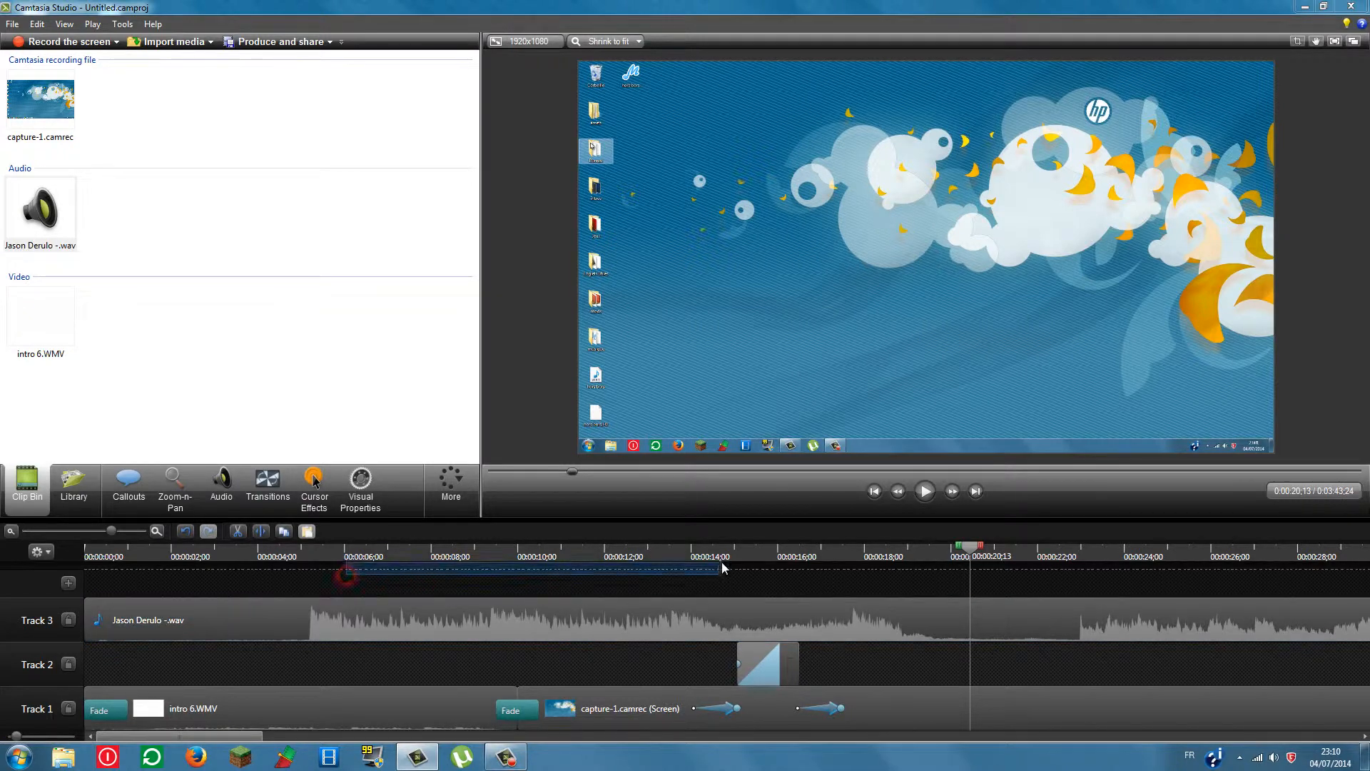
Split the song at 0:00:22;27, delete the part before it, and move the remainder to the start of the capture-1 clip.
drag(977, 550, 1077, 550)
click(1046, 636)
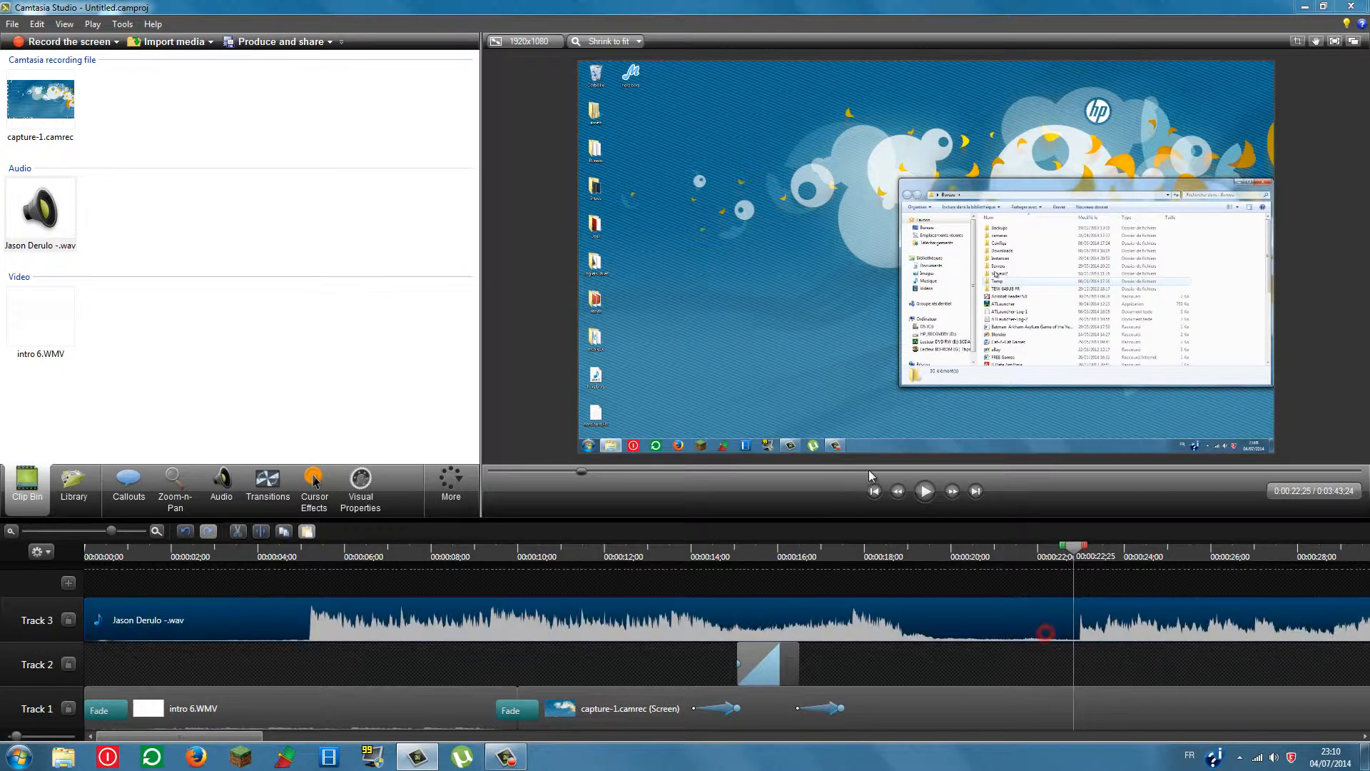
click(930, 492)
click(930, 492)
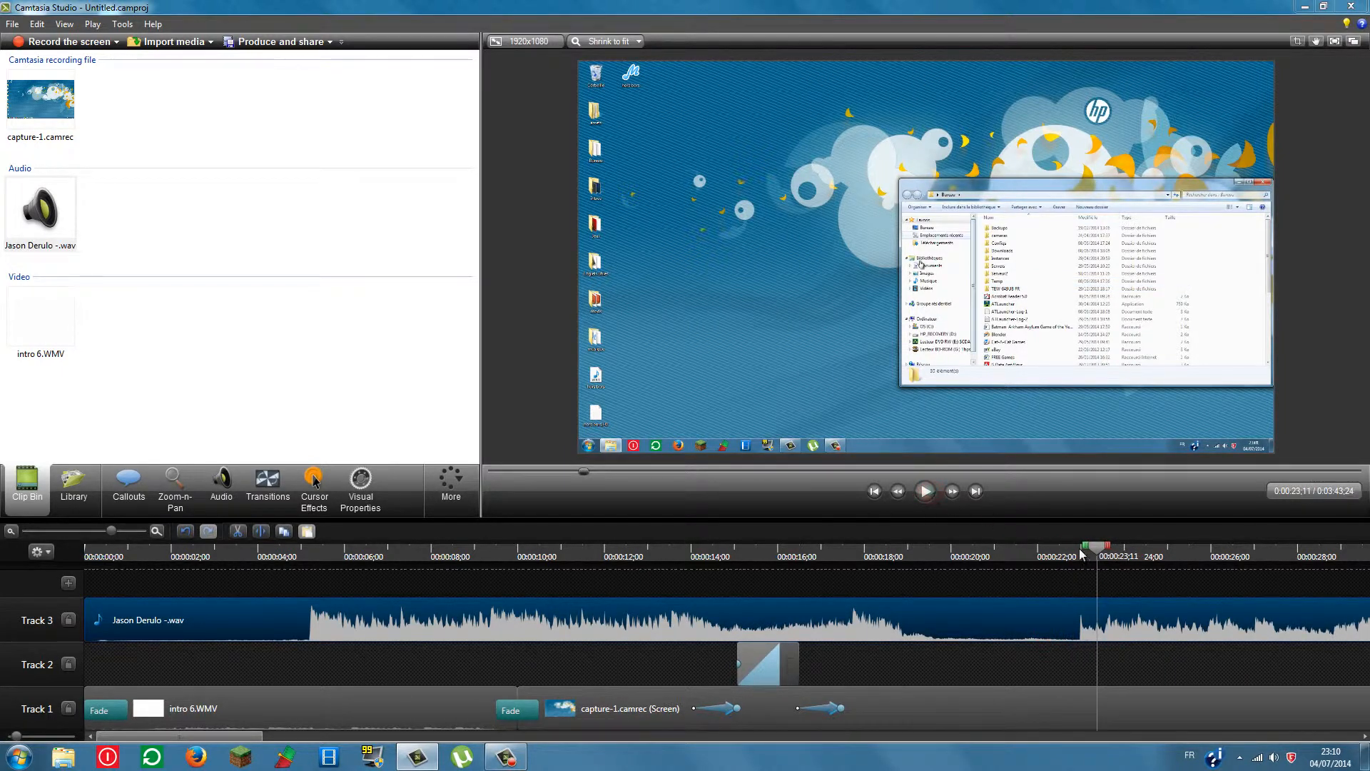
drag(1099, 554, 1079, 557)
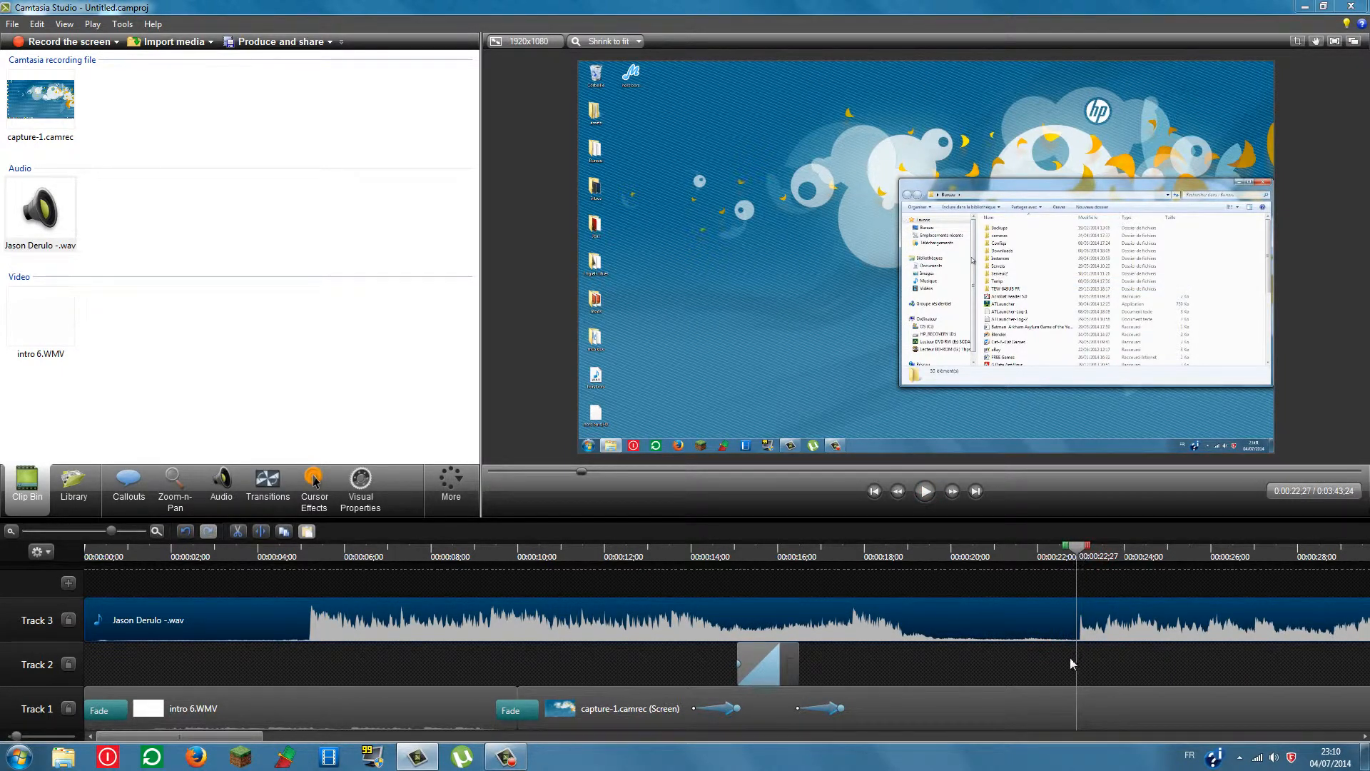
right_click(981, 622)
click(1030, 465)
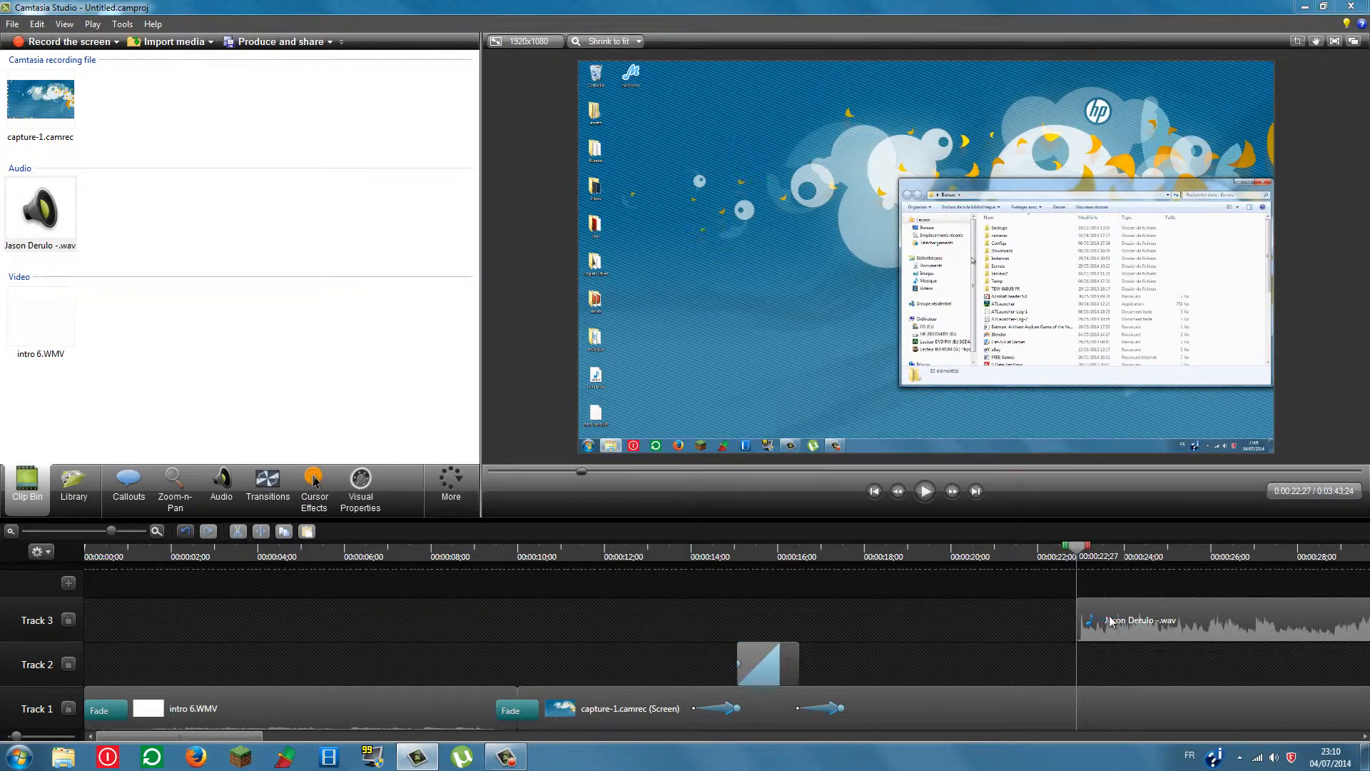
drag(1111, 621, 555, 653)
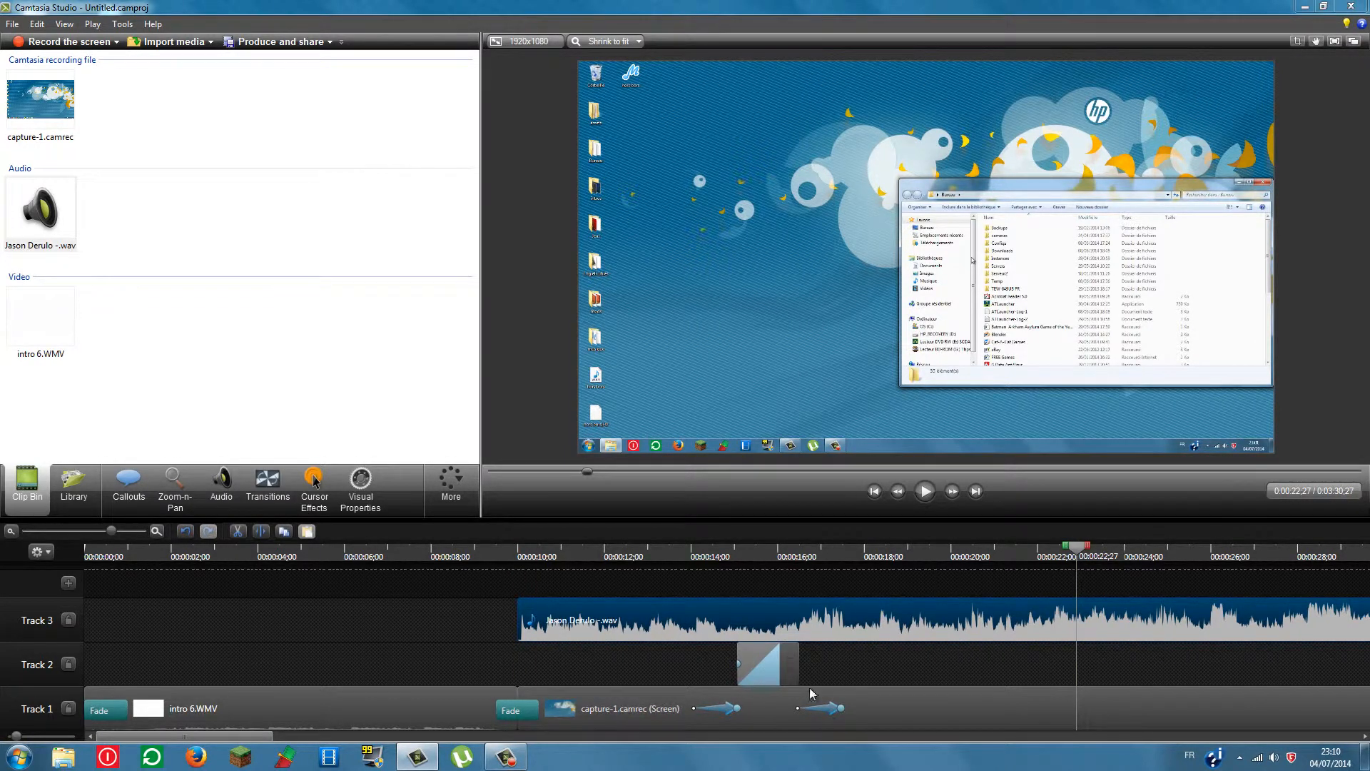
Split the Track 3 song at 0:00:37;23, where the capture-1 clip ends, and delete the part after it.
drag(220, 733, 417, 733)
click(530, 556)
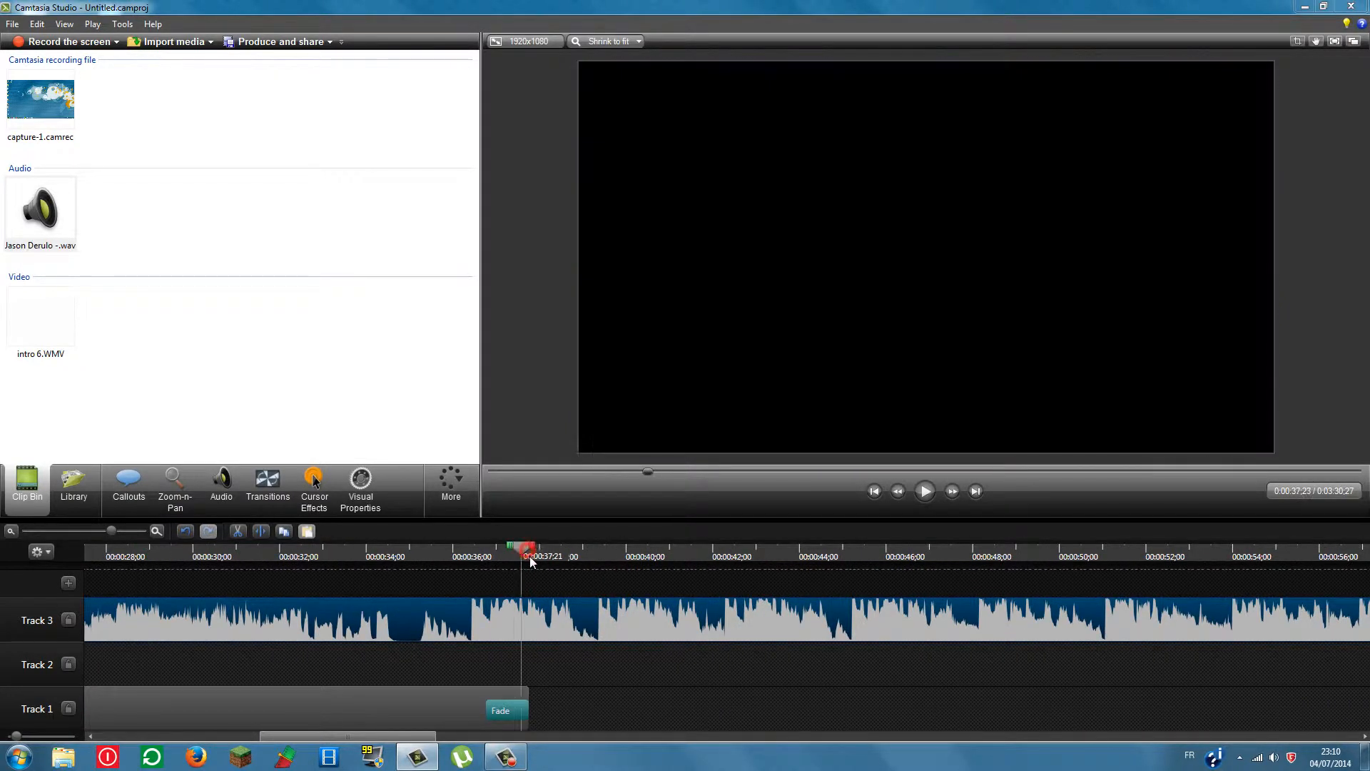
drag(531, 561, 532, 561)
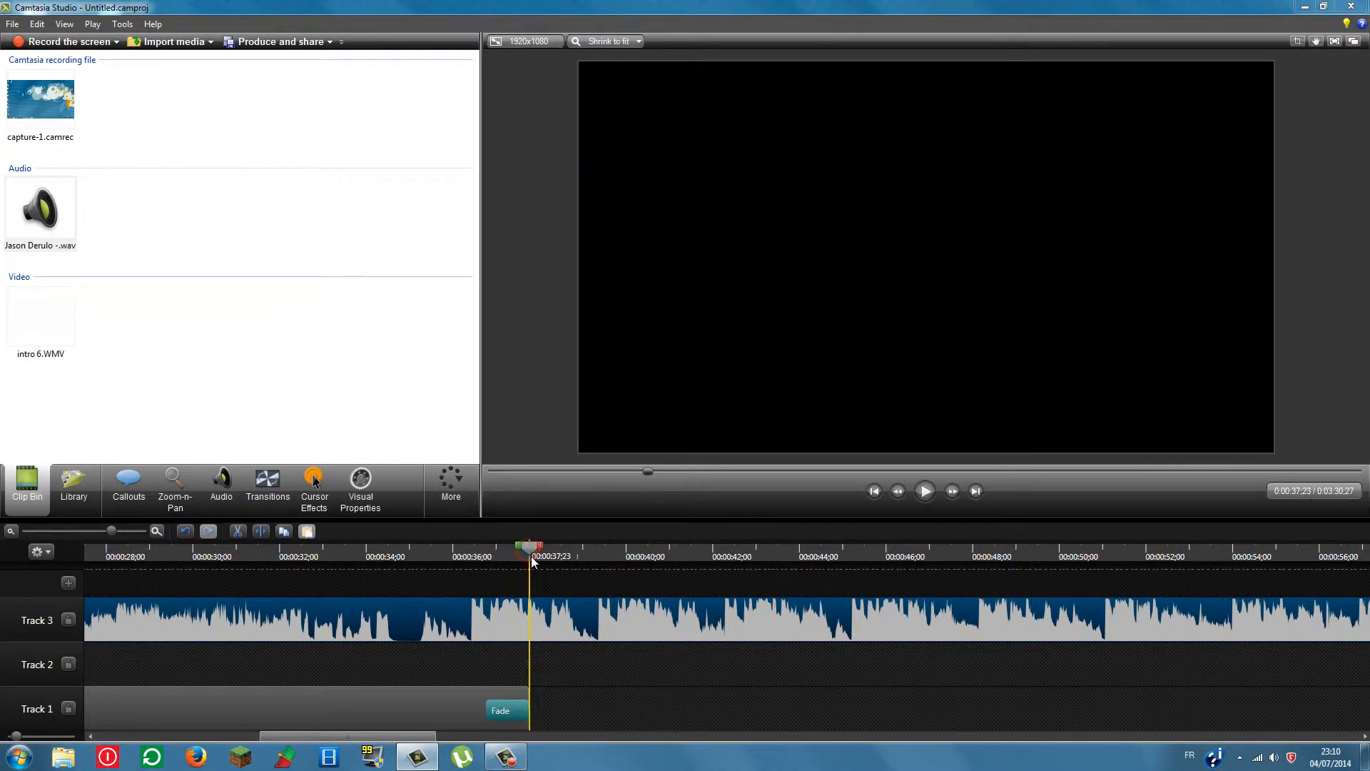
key(s)
right_click(558, 621)
click(597, 462)
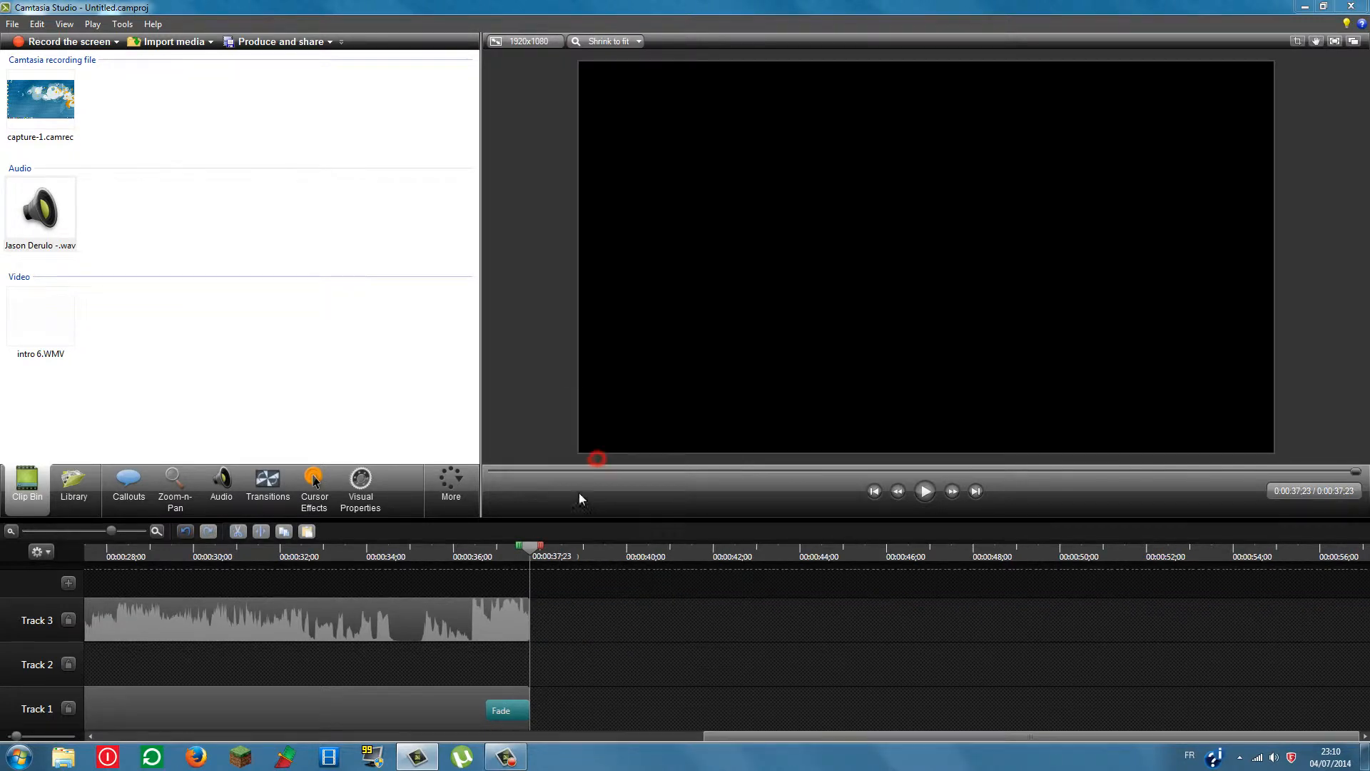
Lower the volume of the trimmed song on Track 3 by nine Volume down increments.
drag(495, 555, 322, 583)
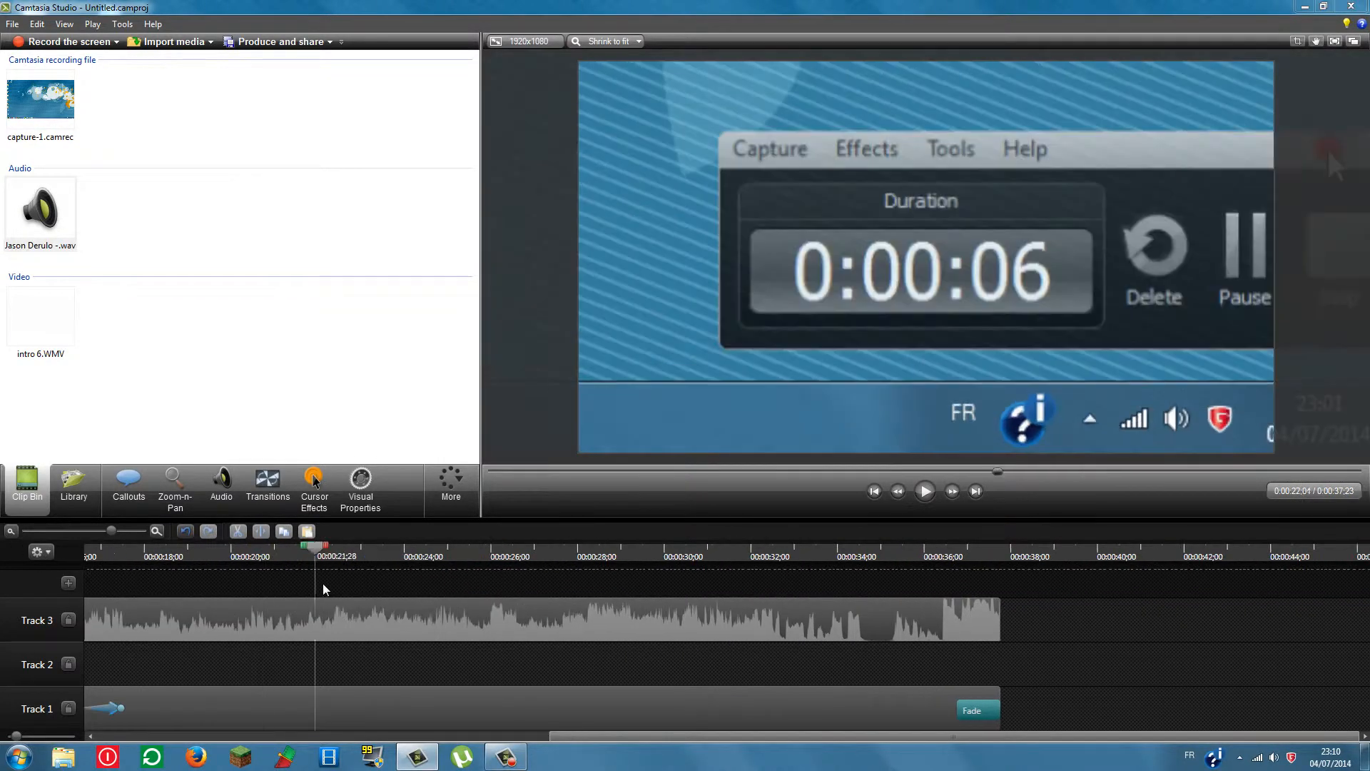
click(339, 624)
click(214, 491)
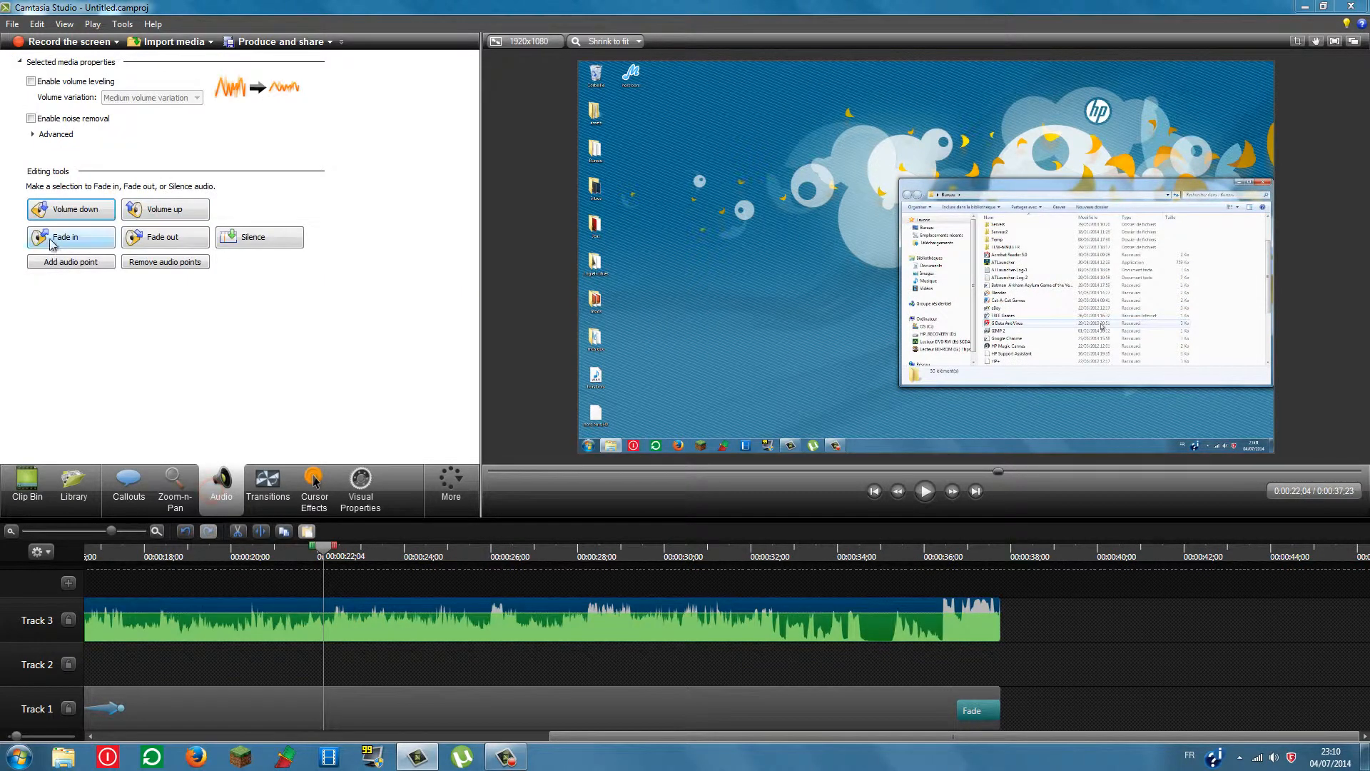
click(72, 207)
click(71, 207)
click(71, 208)
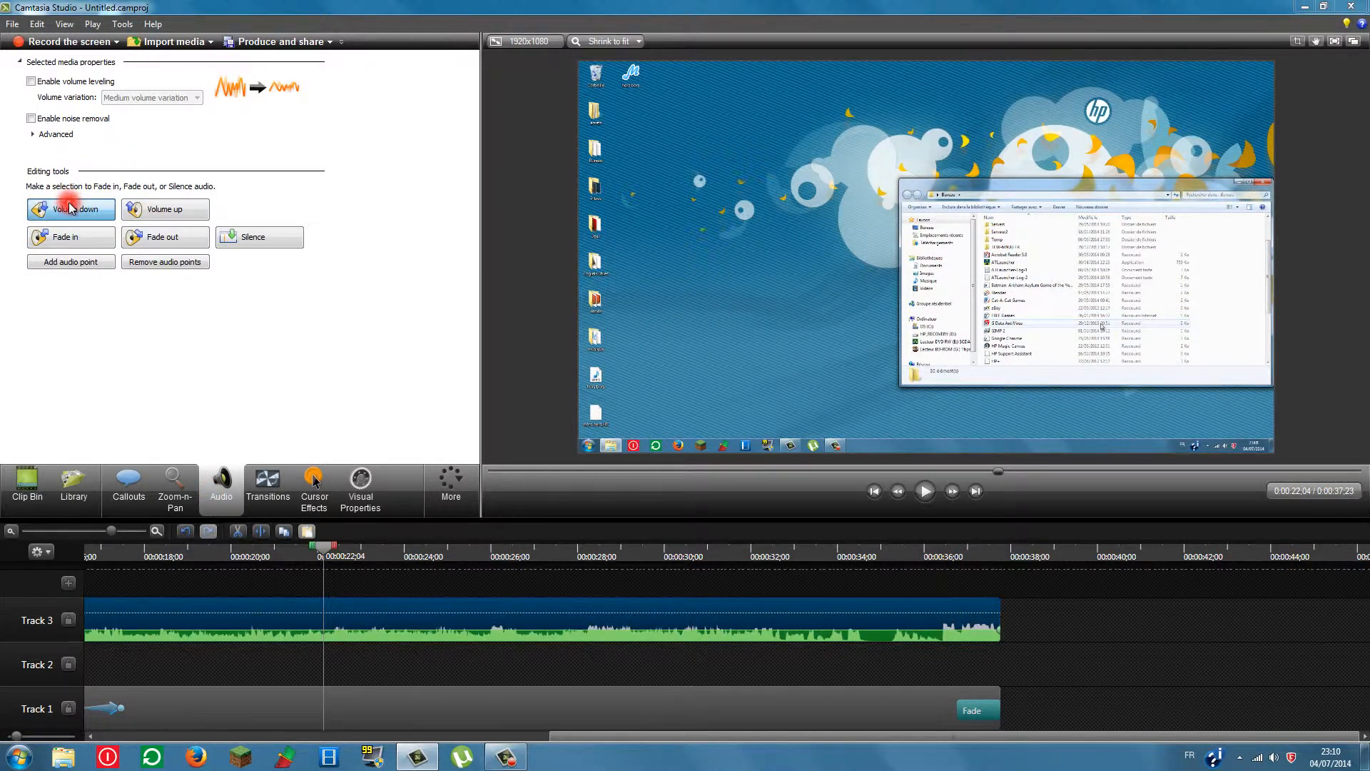
click(71, 208)
click(72, 208)
click(71, 208)
click(71, 207)
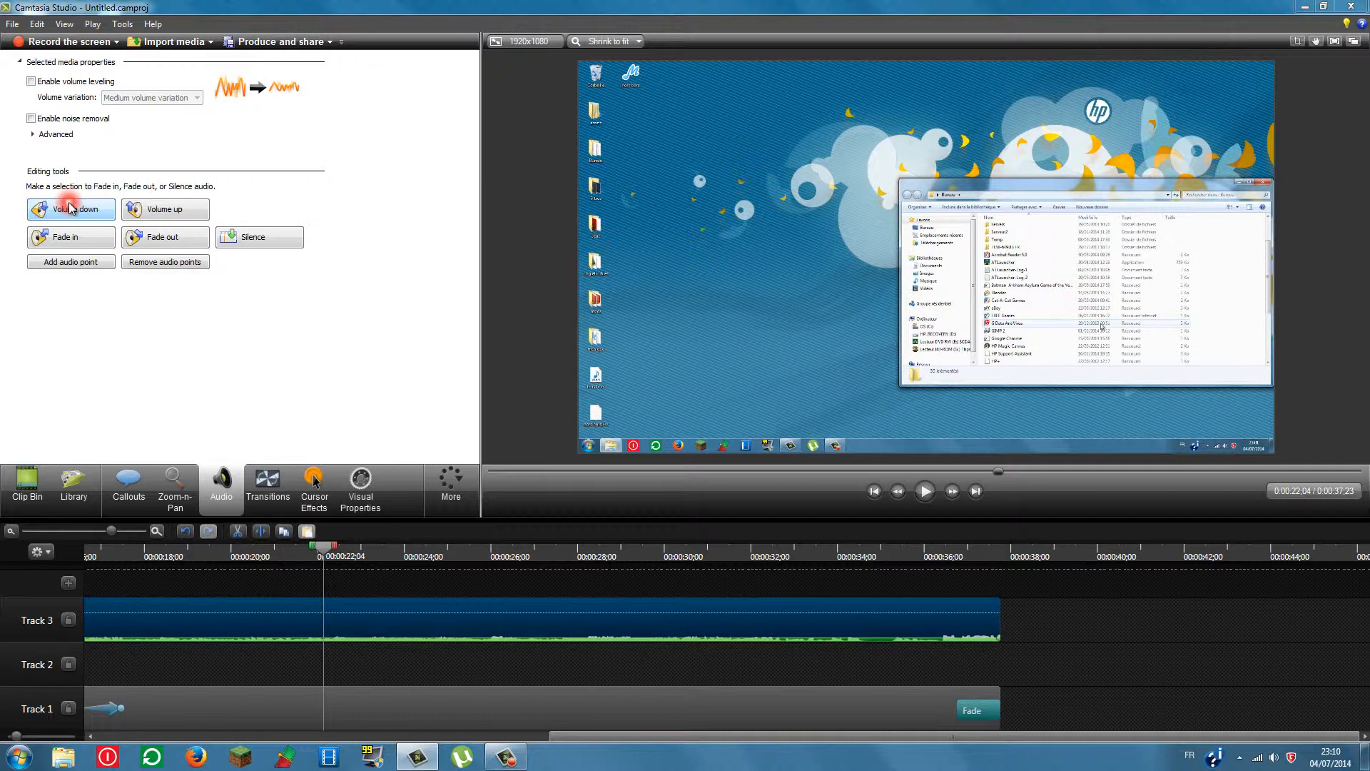
click(71, 207)
click(72, 208)
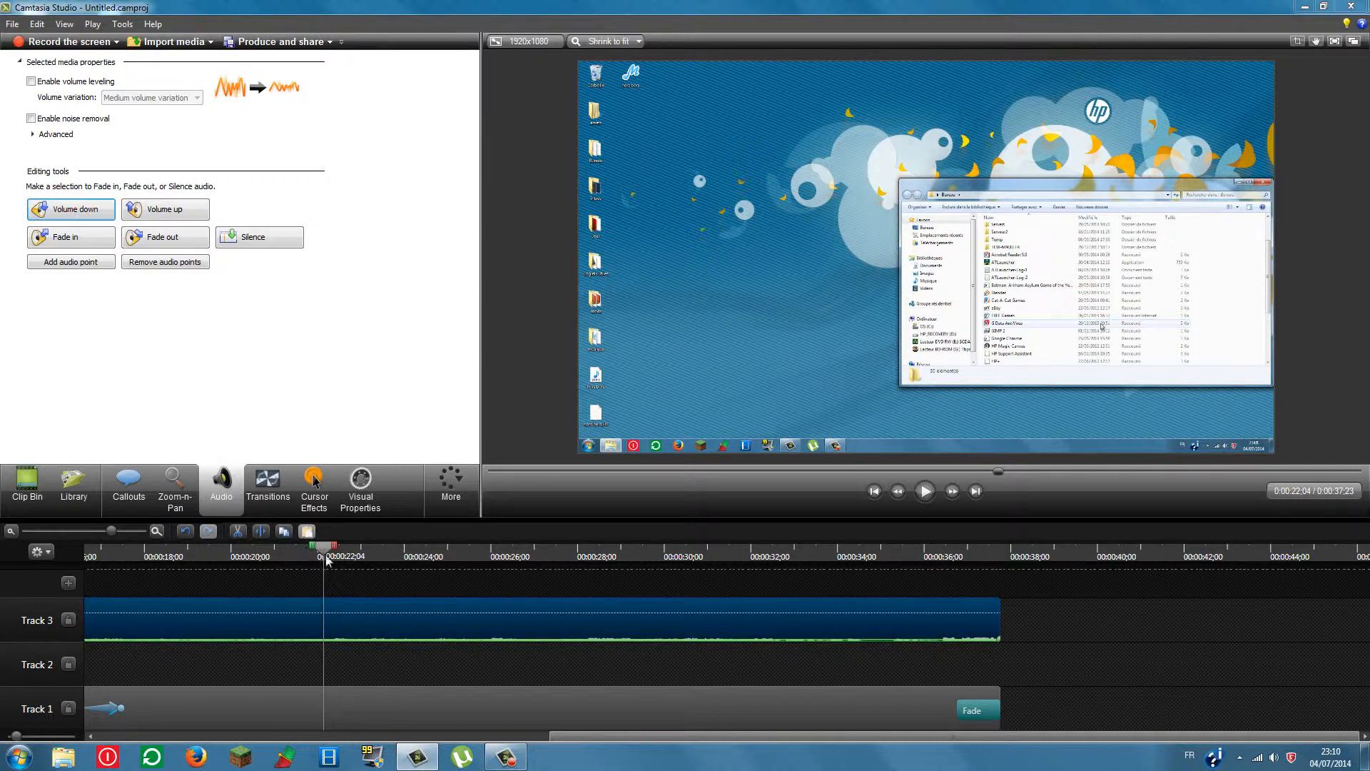
Play the timeline from the beginning and again from about 0:00:25 to check the music volume.
drag(327, 560, 4, 546)
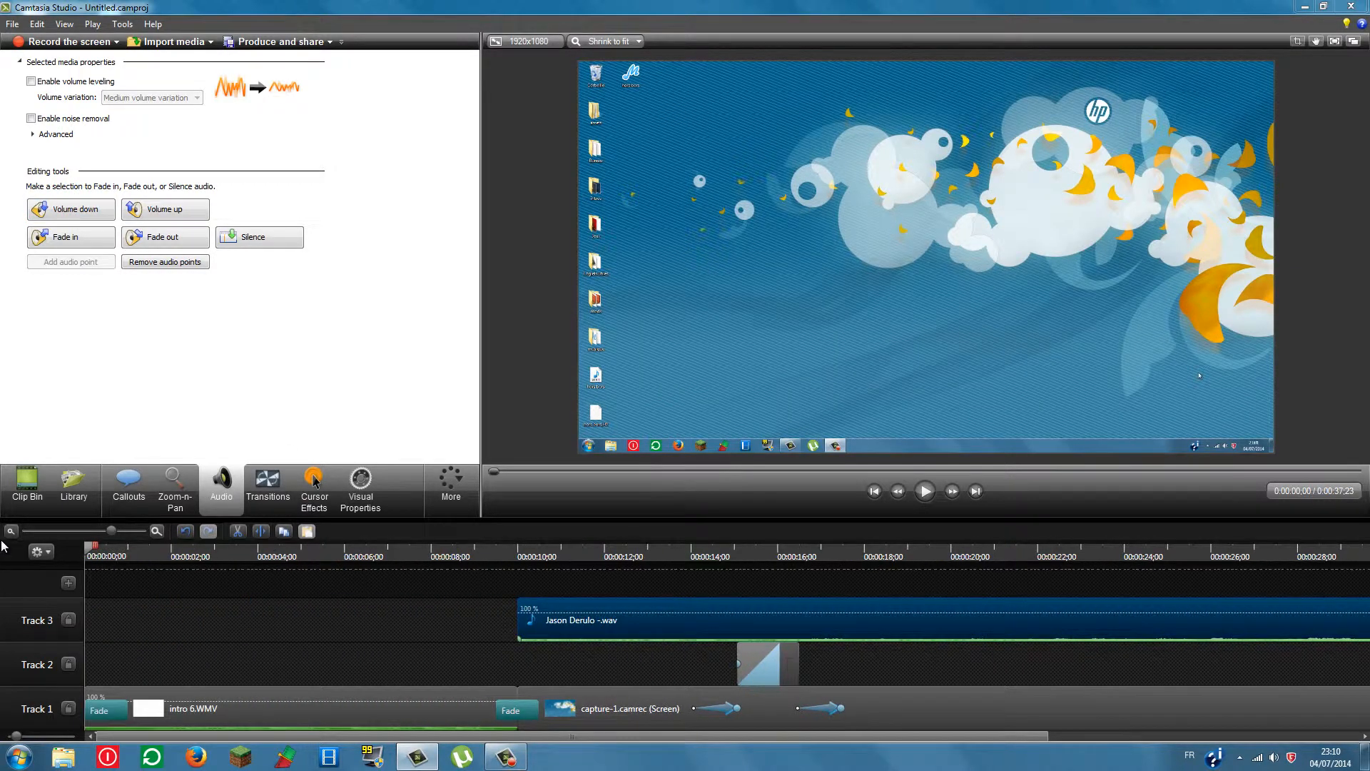
click(929, 496)
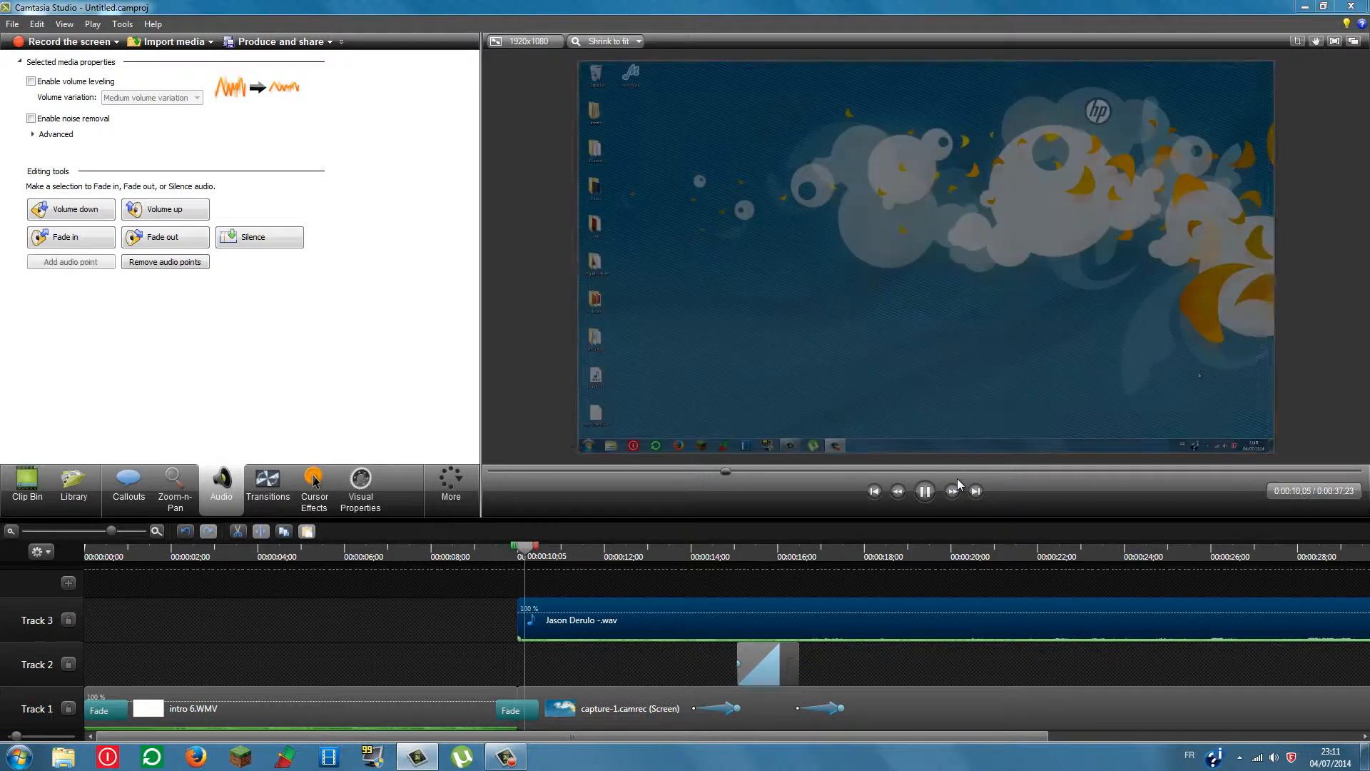
click(1171, 553)
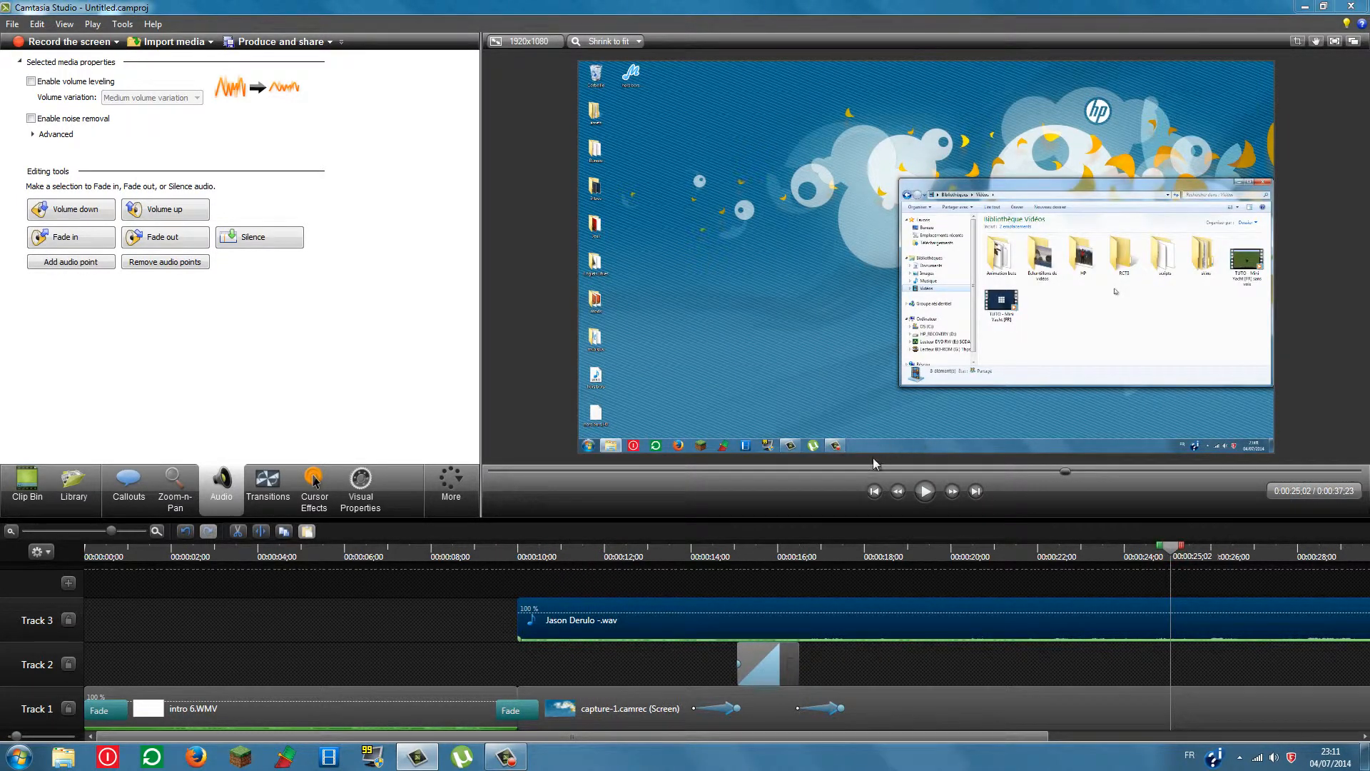
click(923, 498)
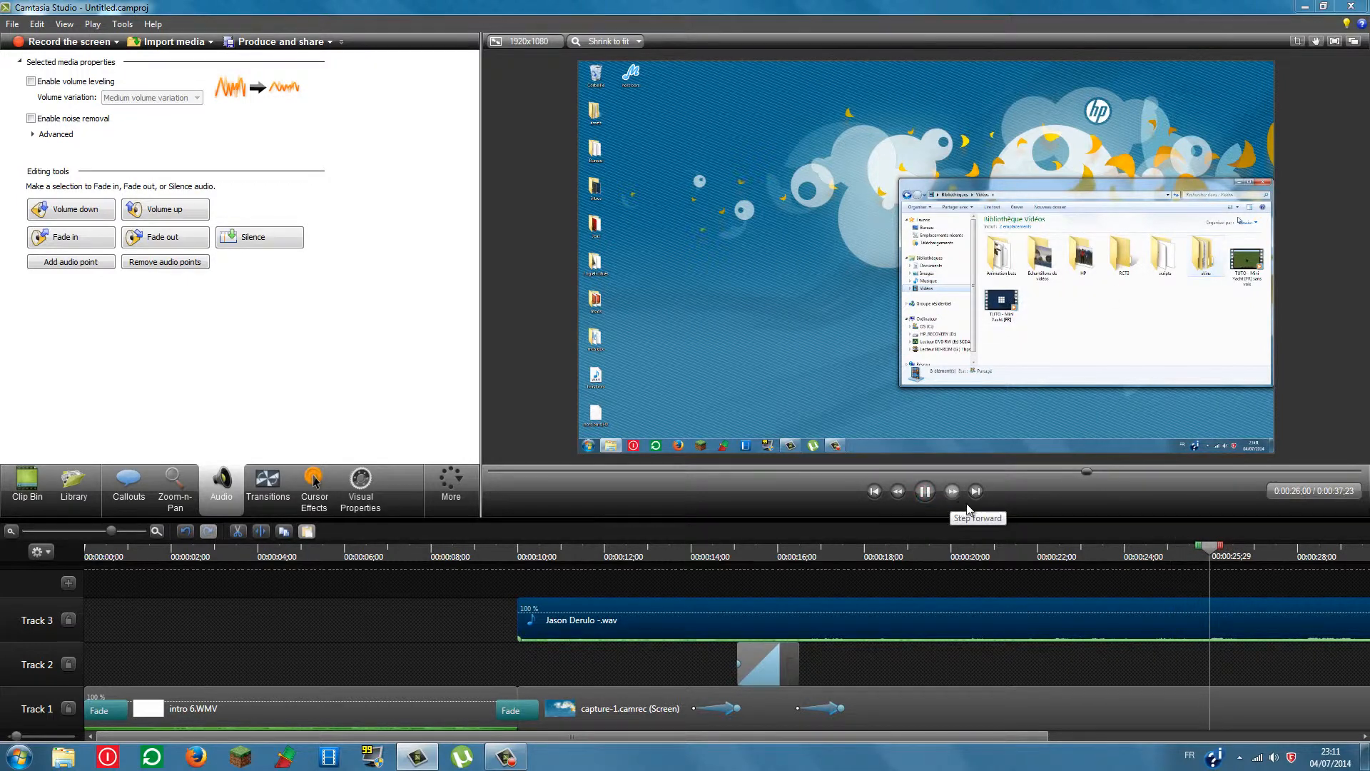
click(931, 496)
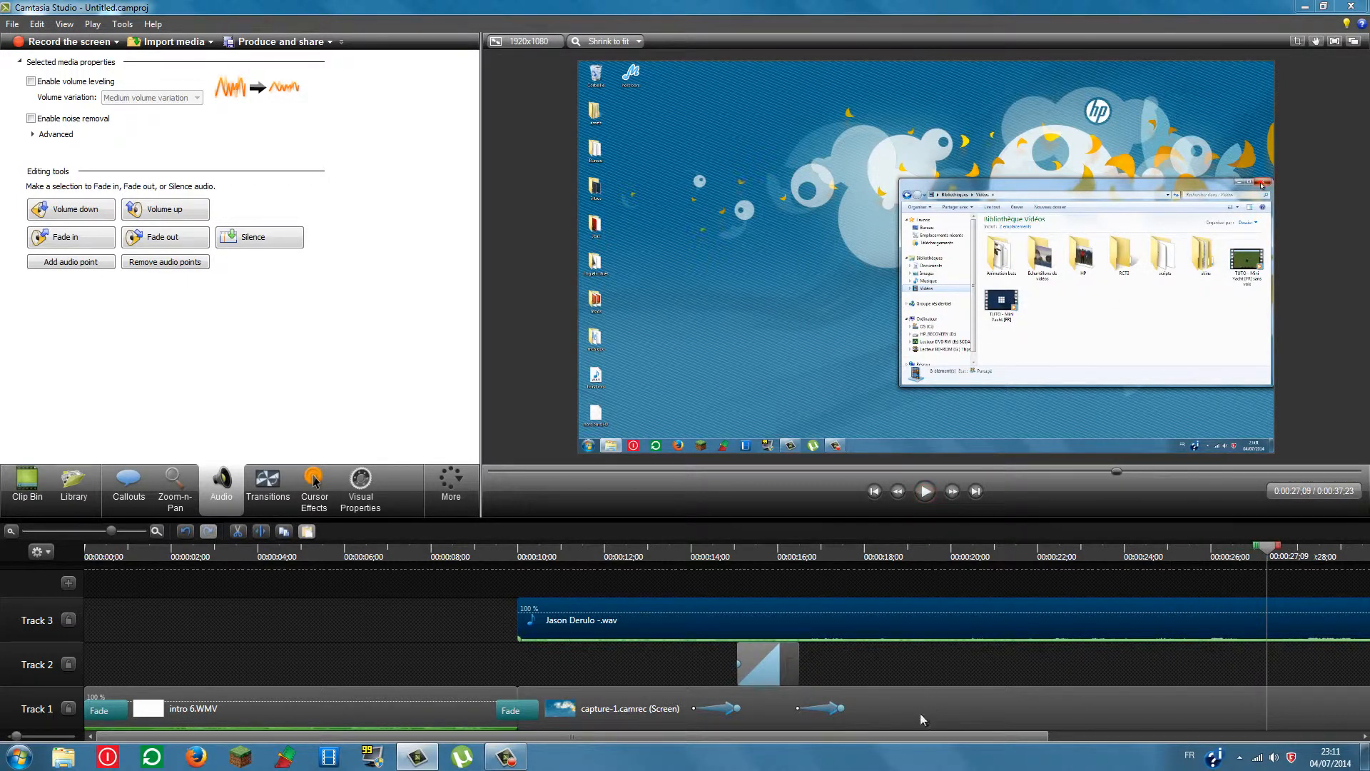
drag(920, 736, 331, 687)
click(506, 756)
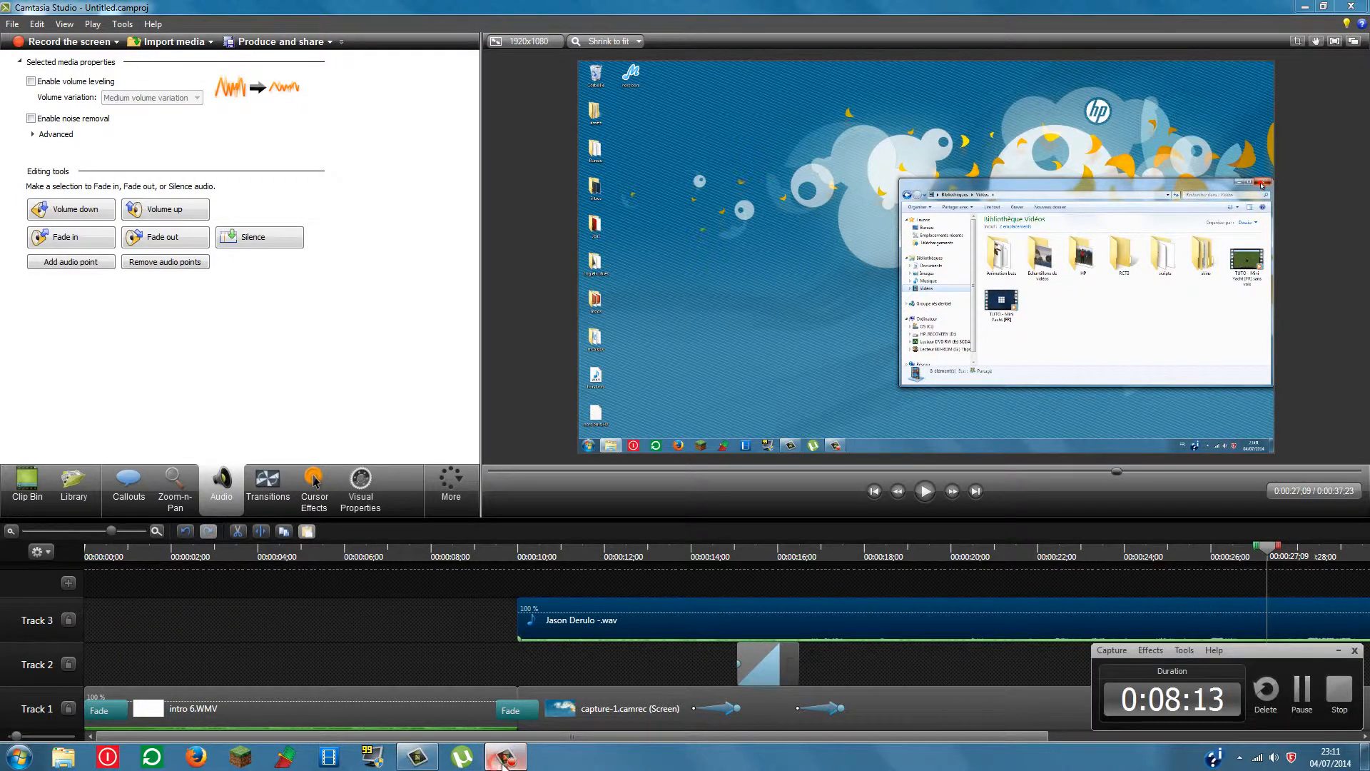
click(1339, 649)
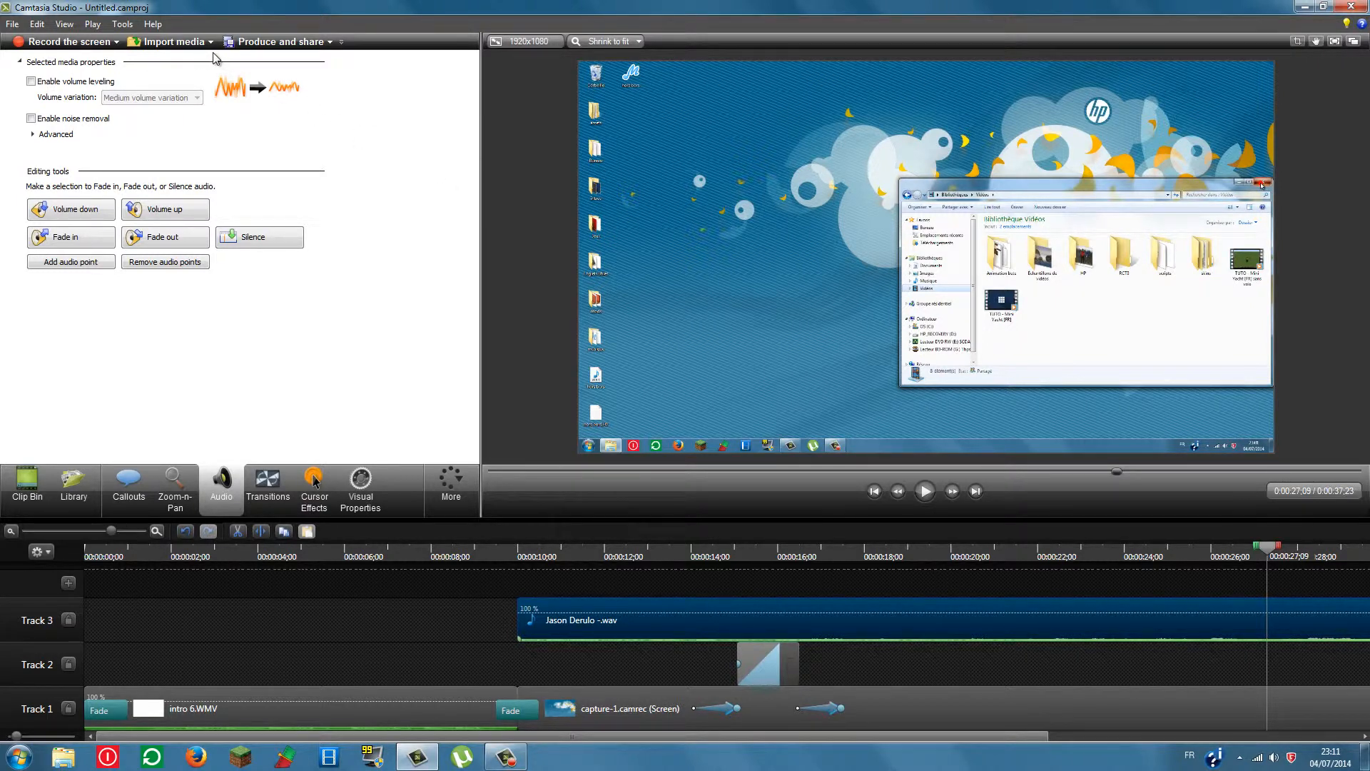
Produce the project with the Full HD 1080p preset under the name "tuto", without organizing the produced files into sub-folders.
click(251, 45)
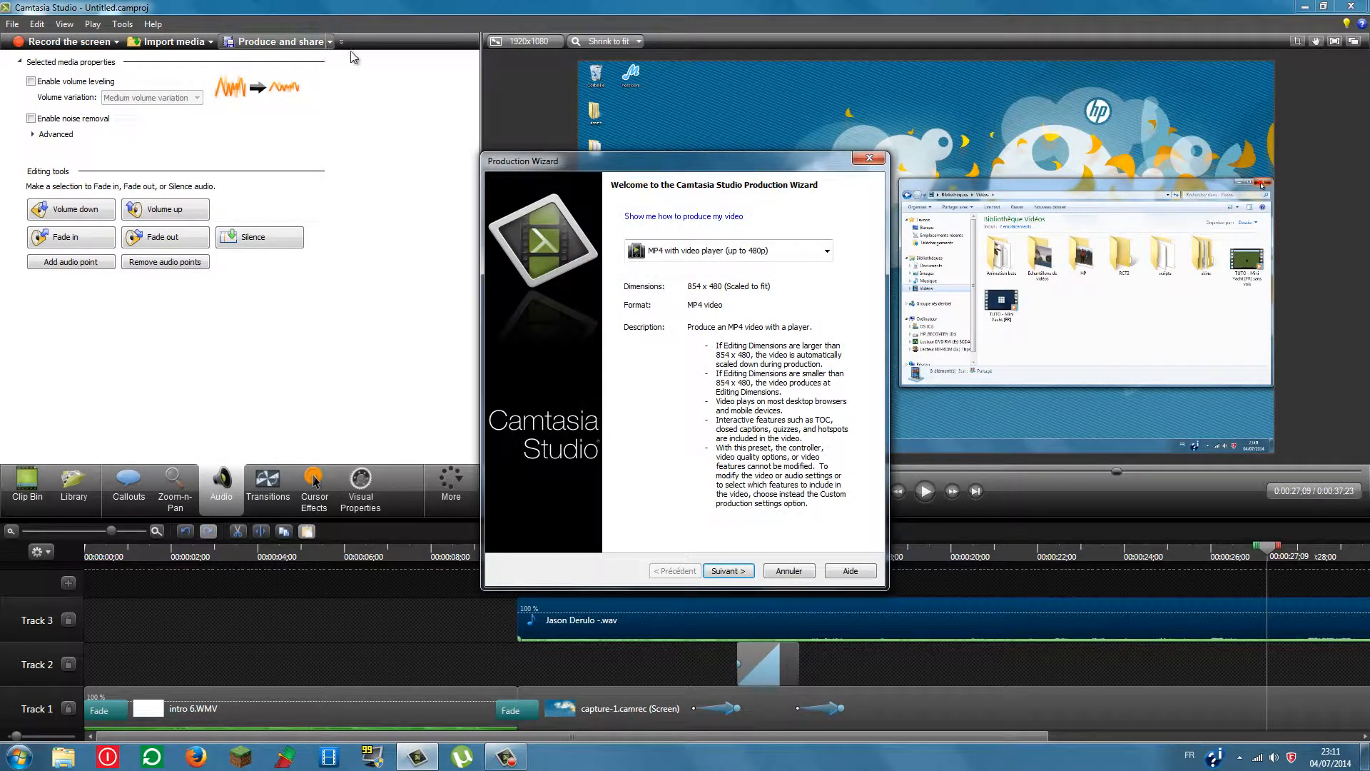
click(820, 254)
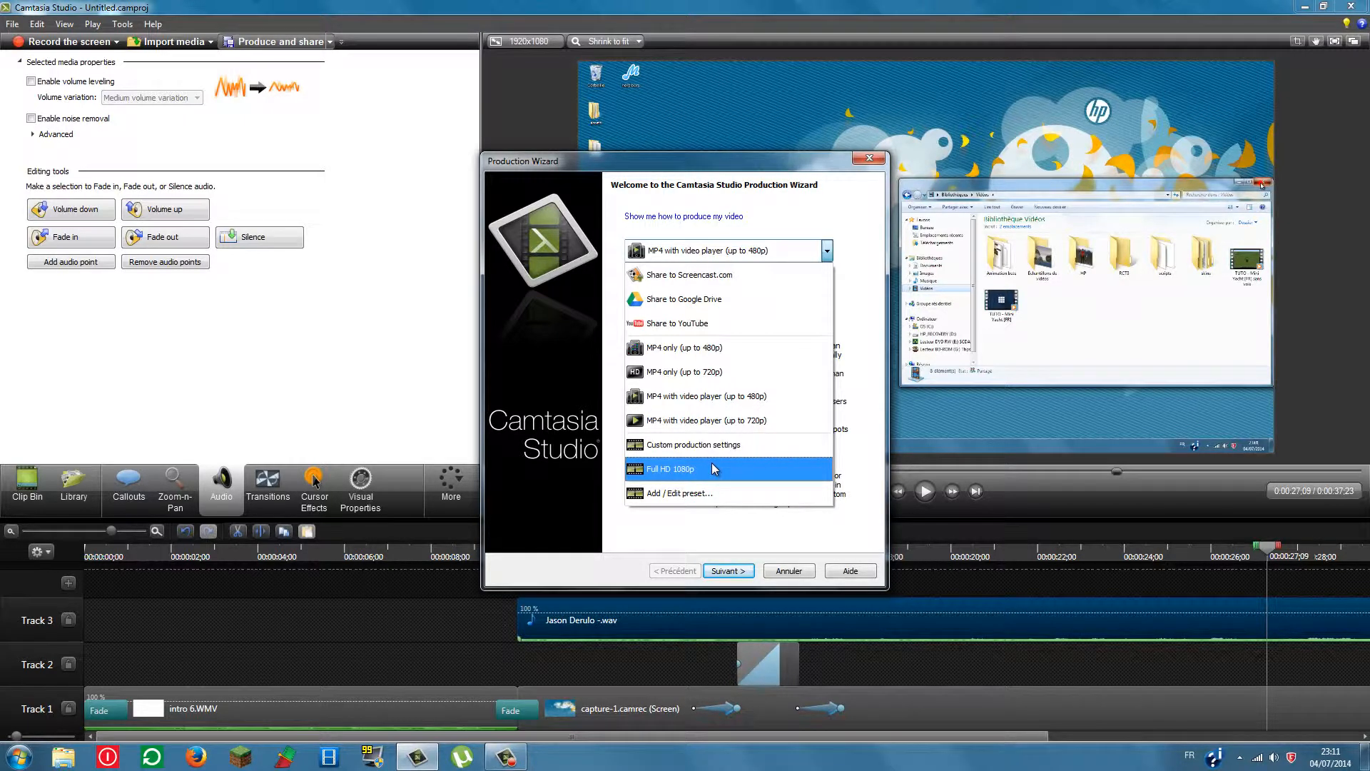
click(668, 477)
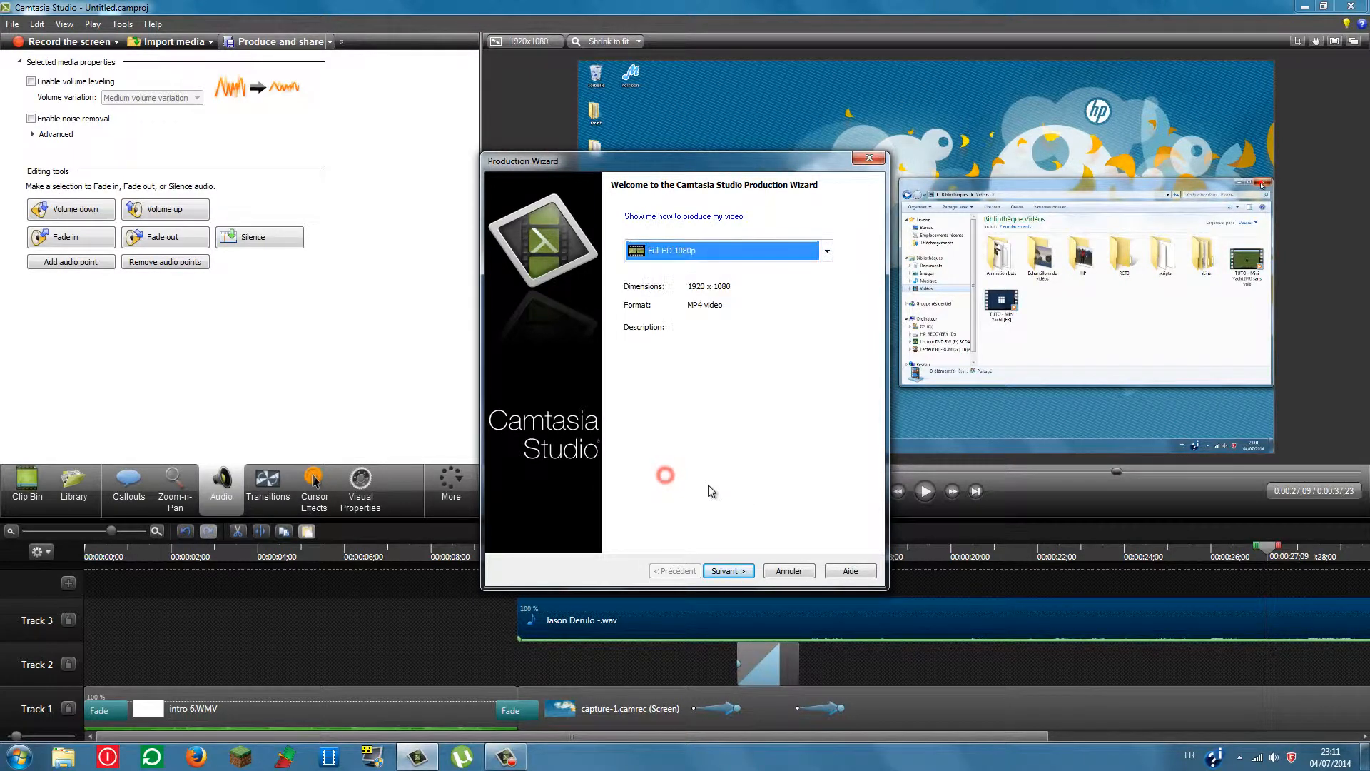
click(727, 572)
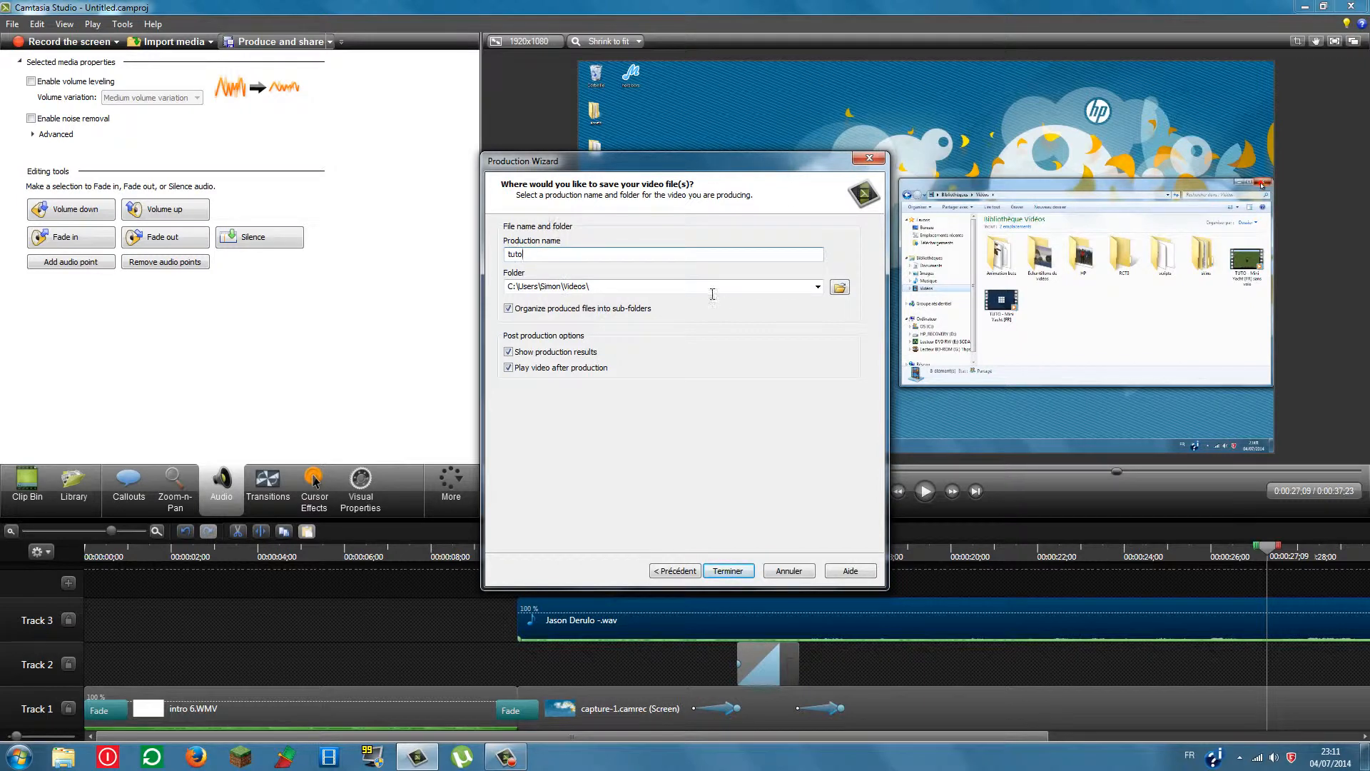
click(514, 311)
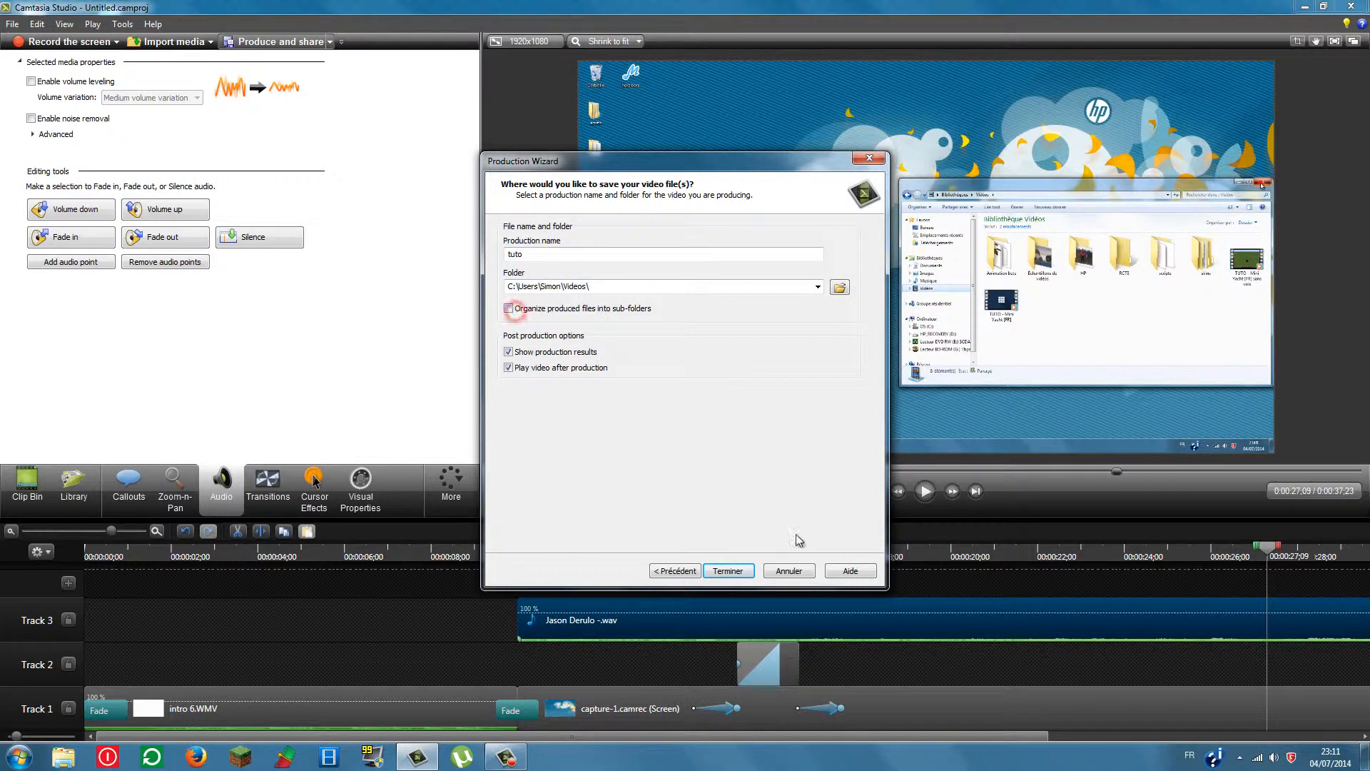
click(728, 571)
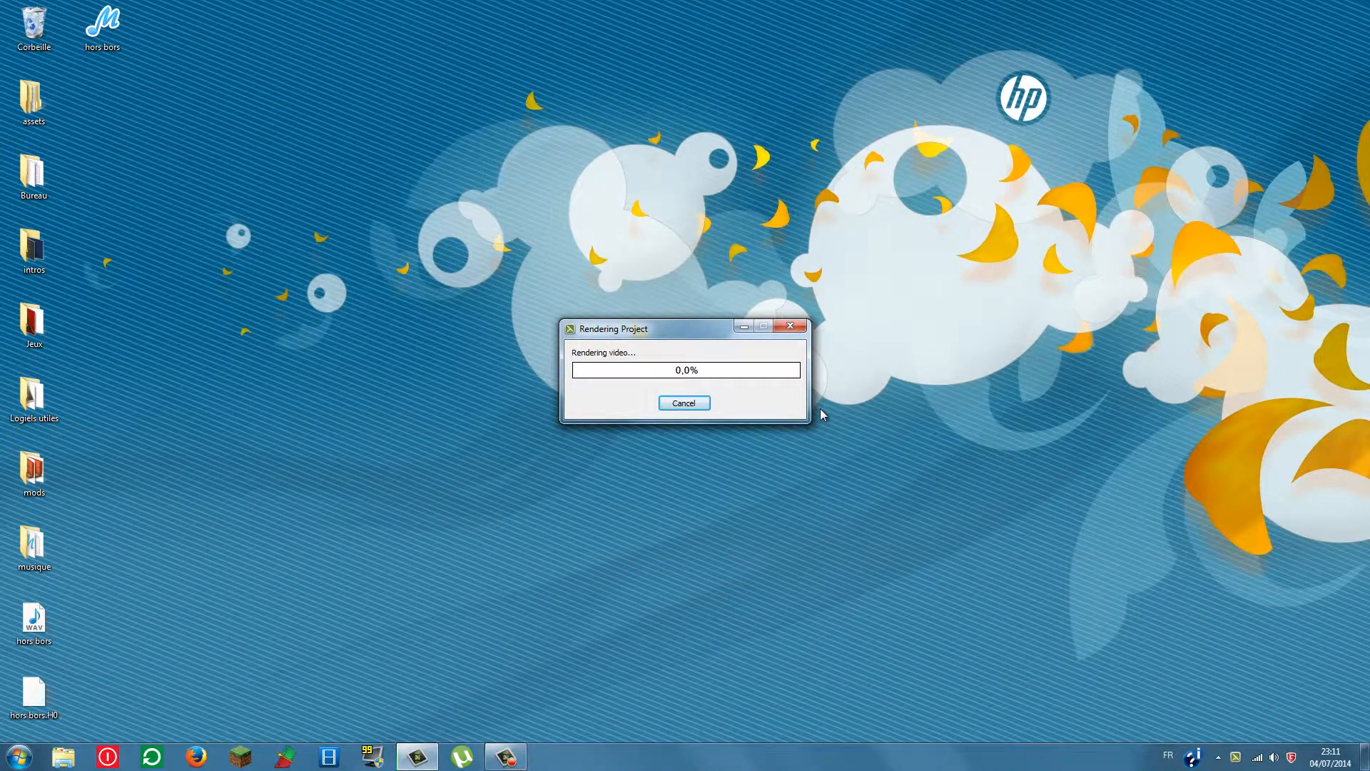
click(517, 758)
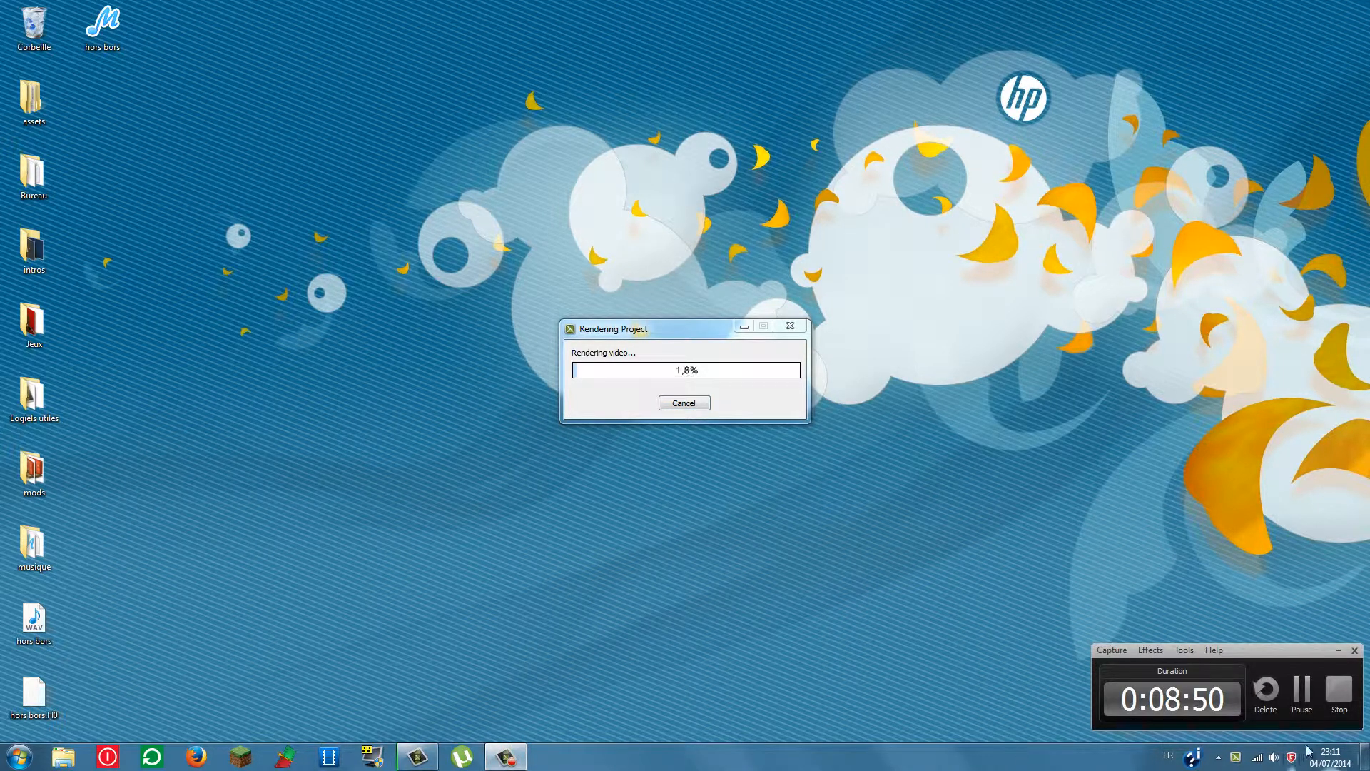
click(1307, 705)
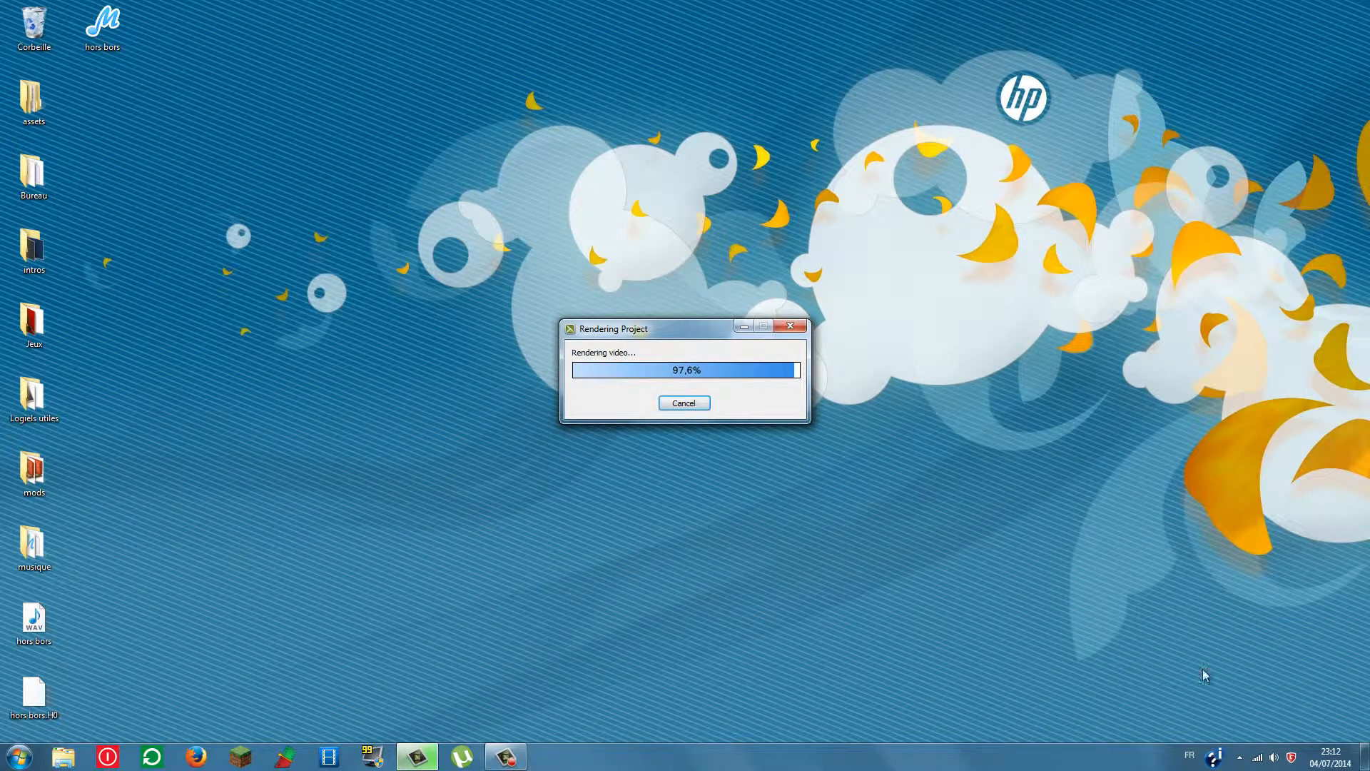
click(509, 760)
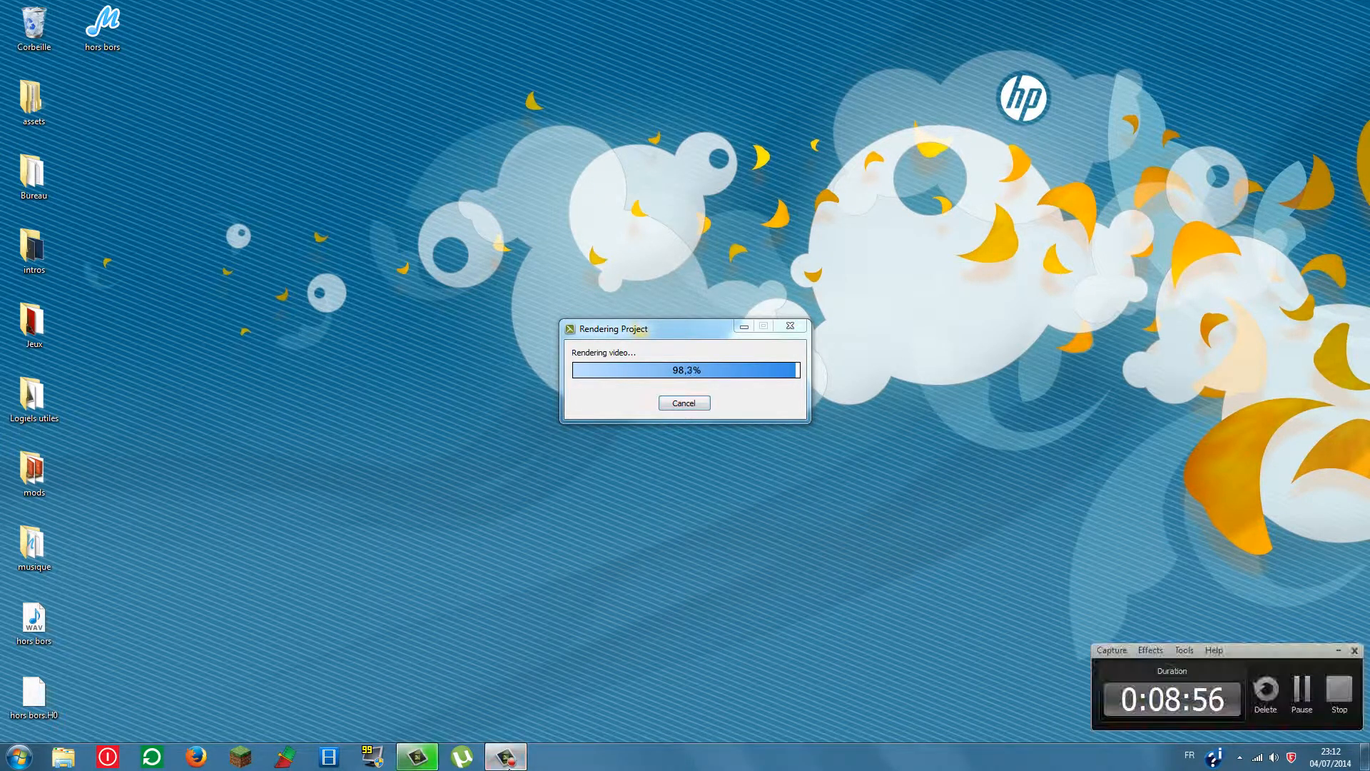
click(509, 760)
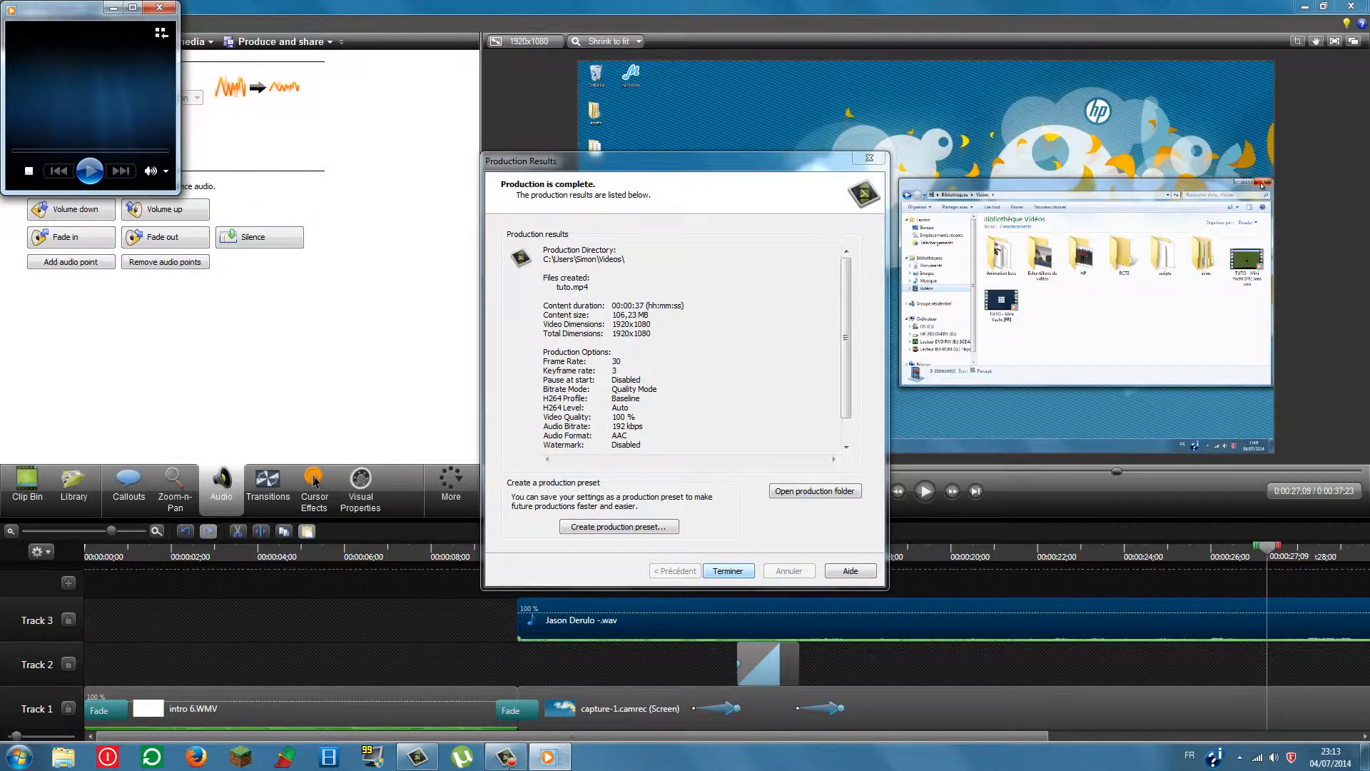
Close the production results, the editor and the full-screen player showing the finished "tuto" video.
click(728, 571)
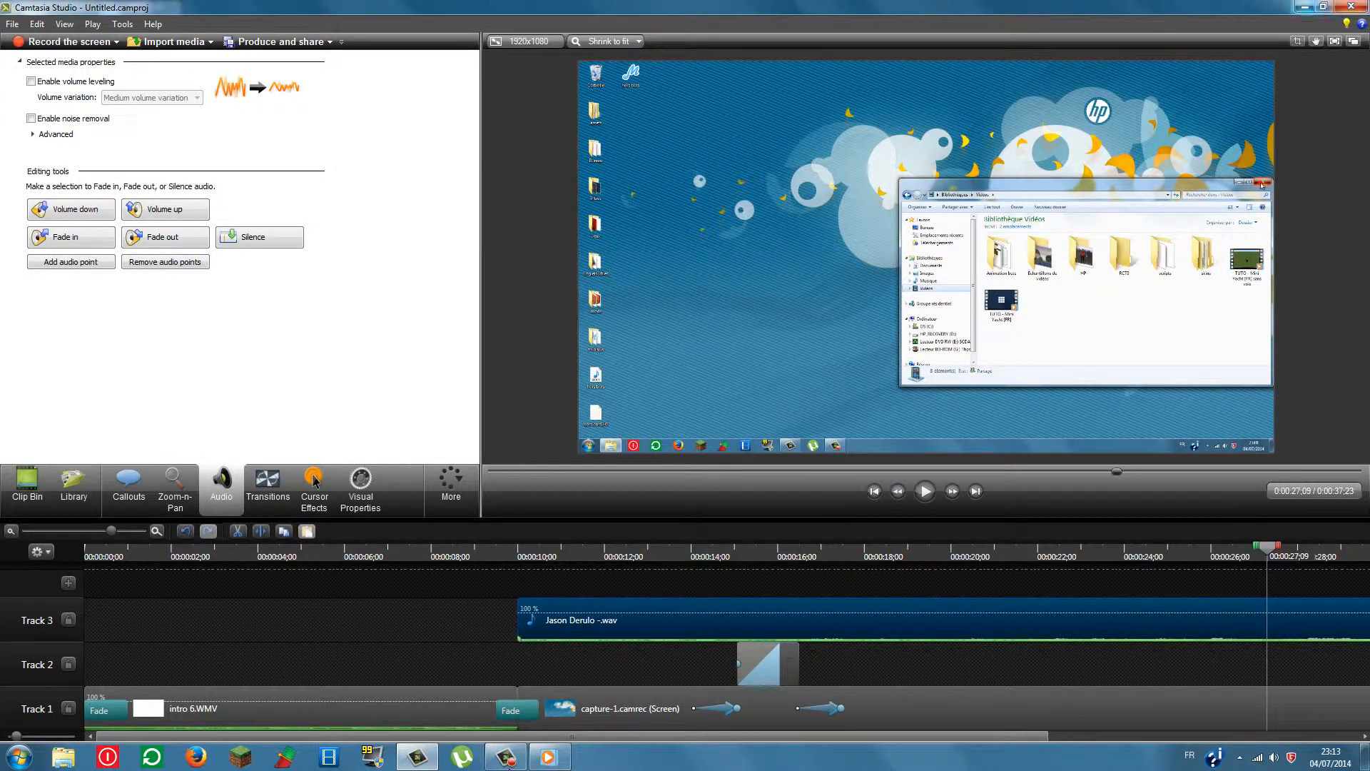
click(1351, 7)
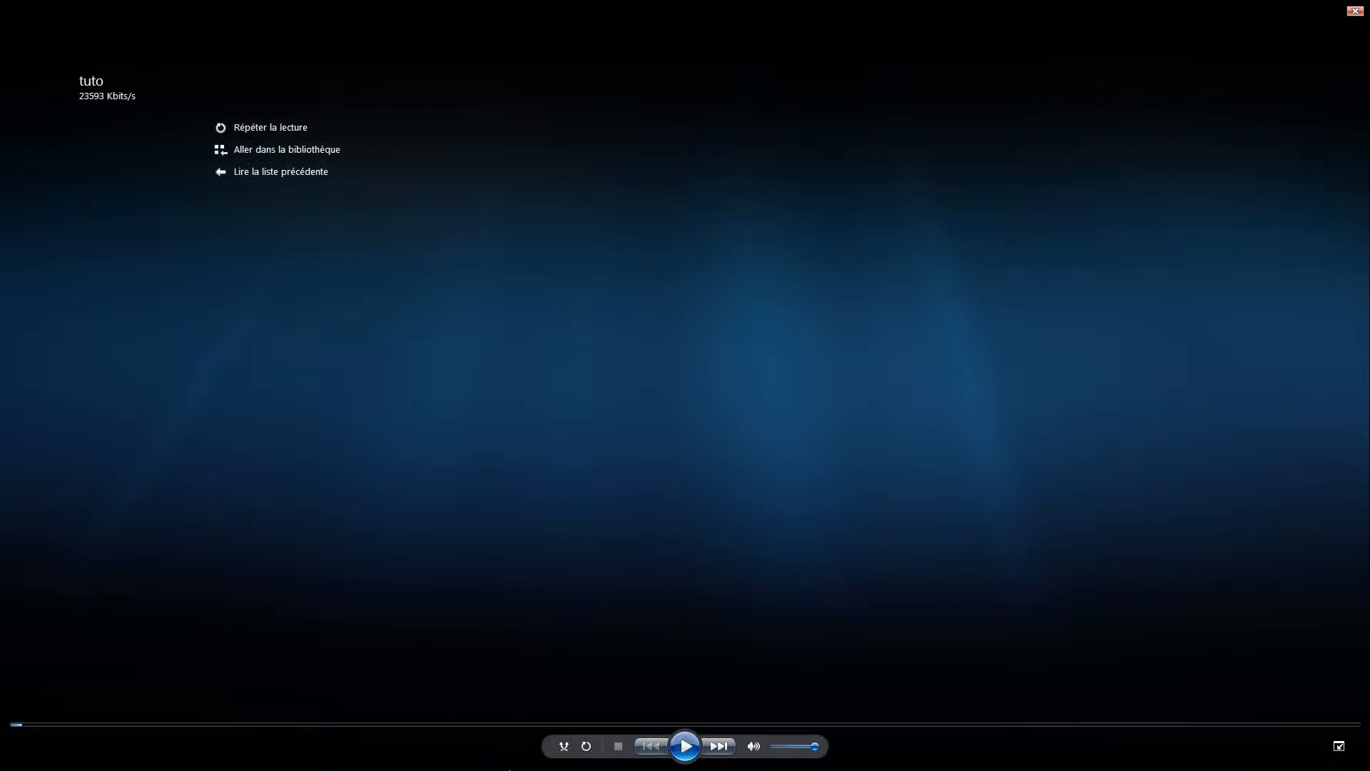
click(1355, 11)
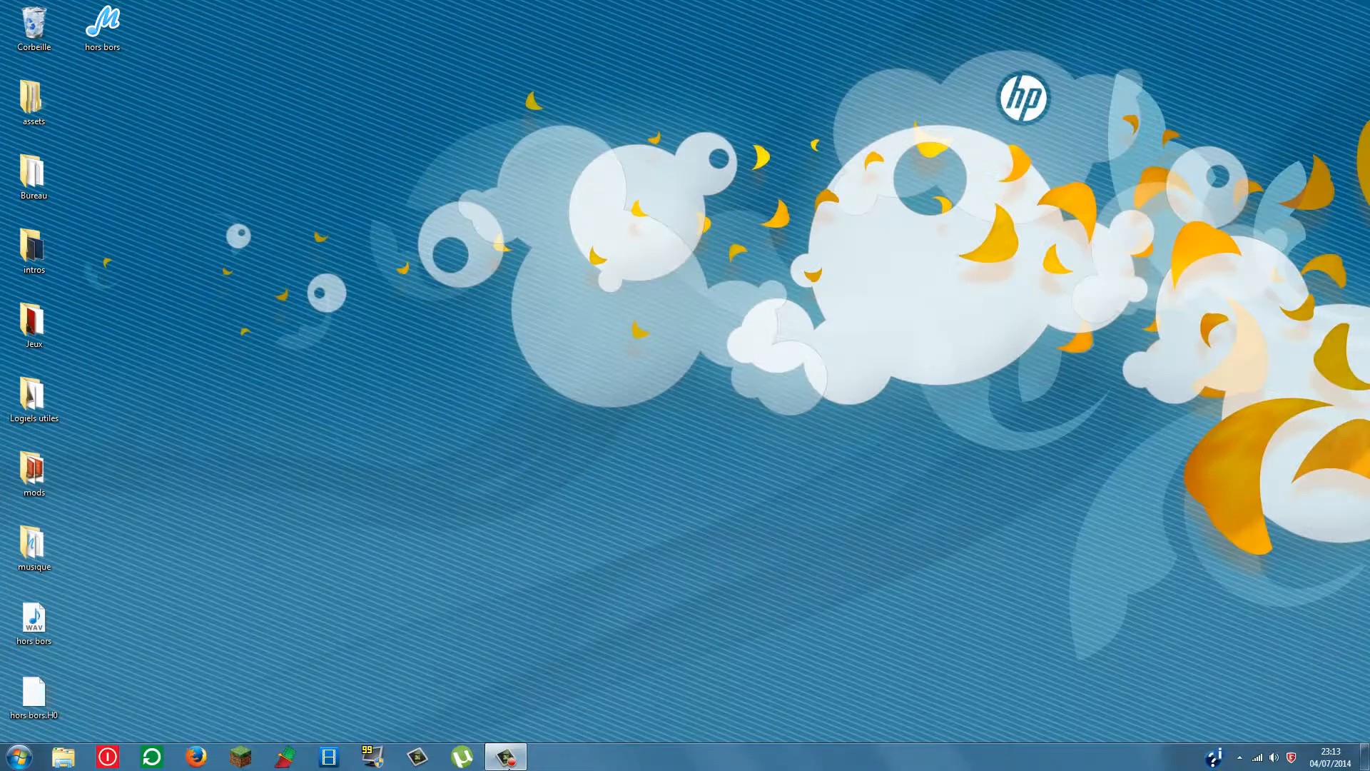
drag(1144, 112, 530, 477)
click(508, 760)
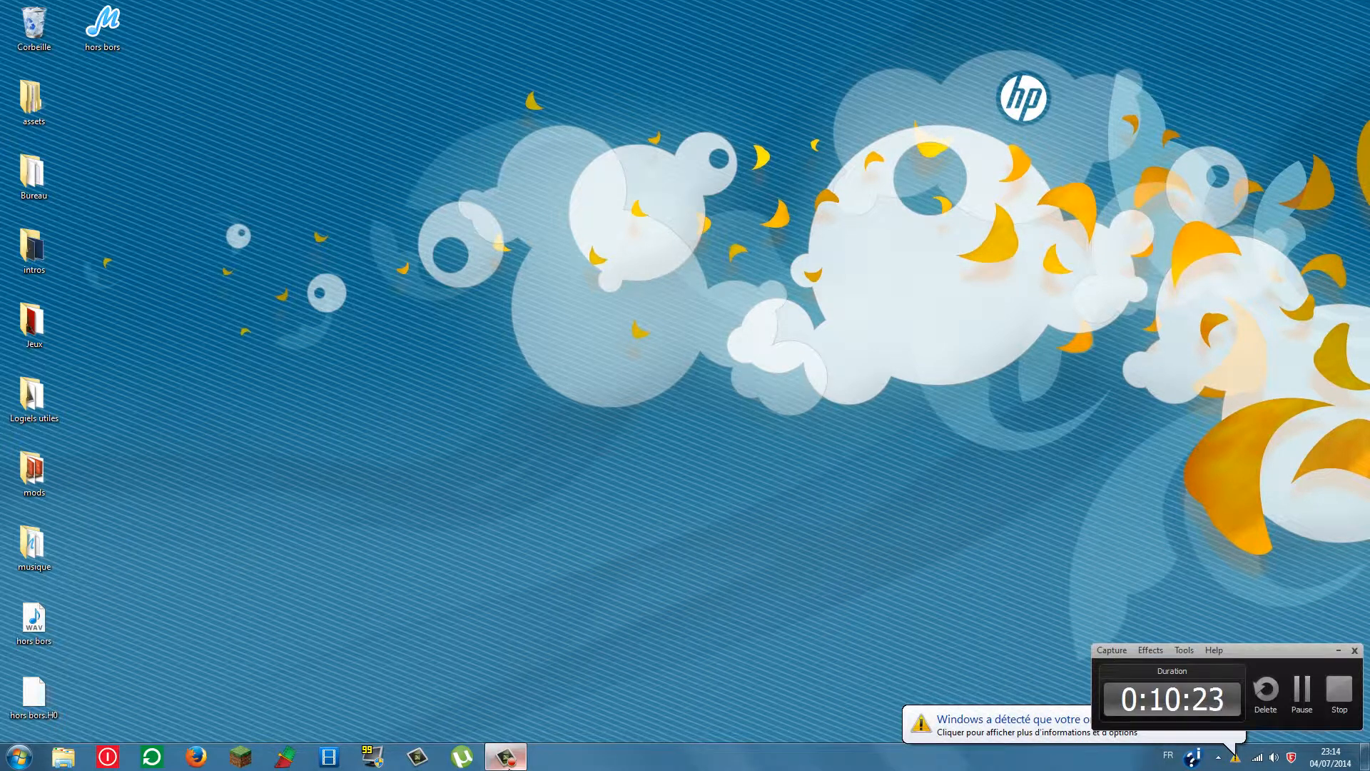